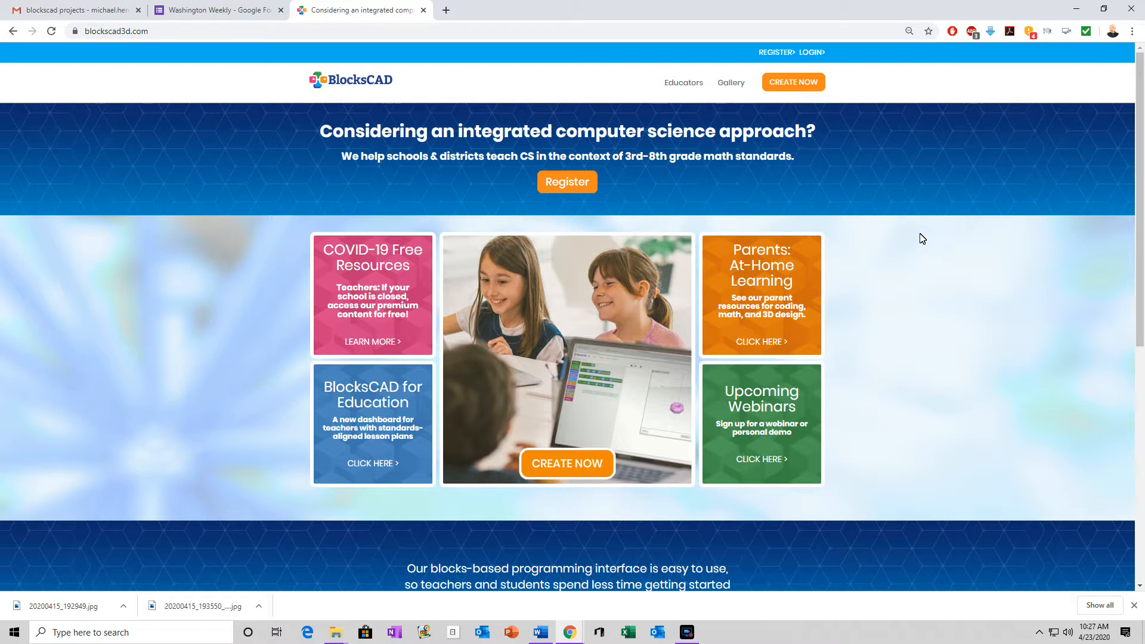
# Step: Sign in to the BlocksCAD site with the school Google account
pyautogui.click(159, 36)
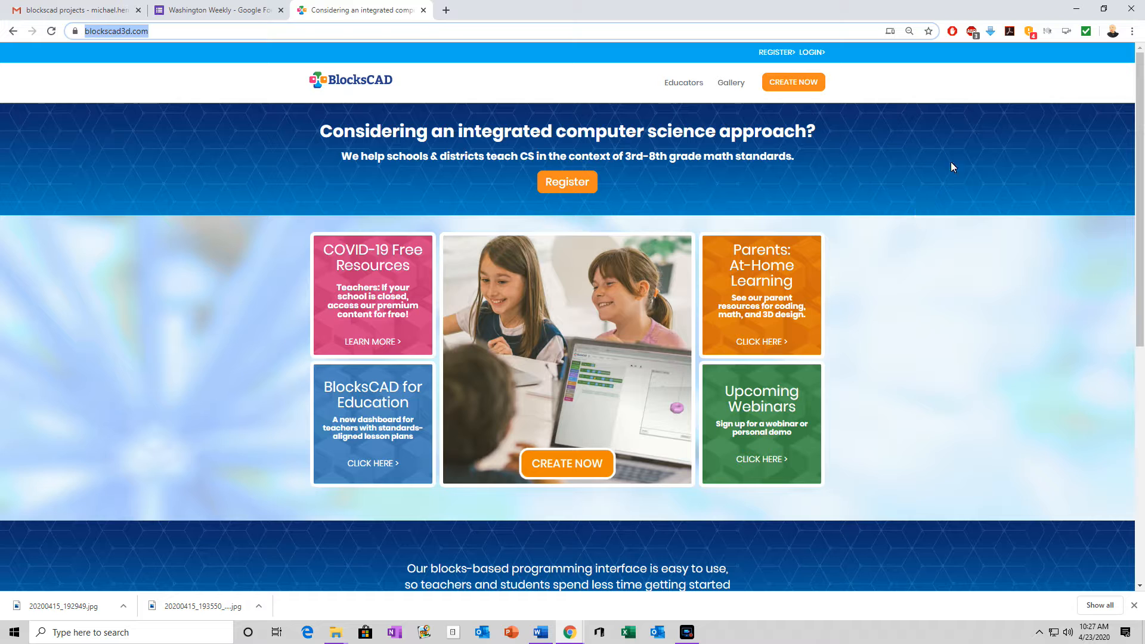
pyautogui.click(814, 52)
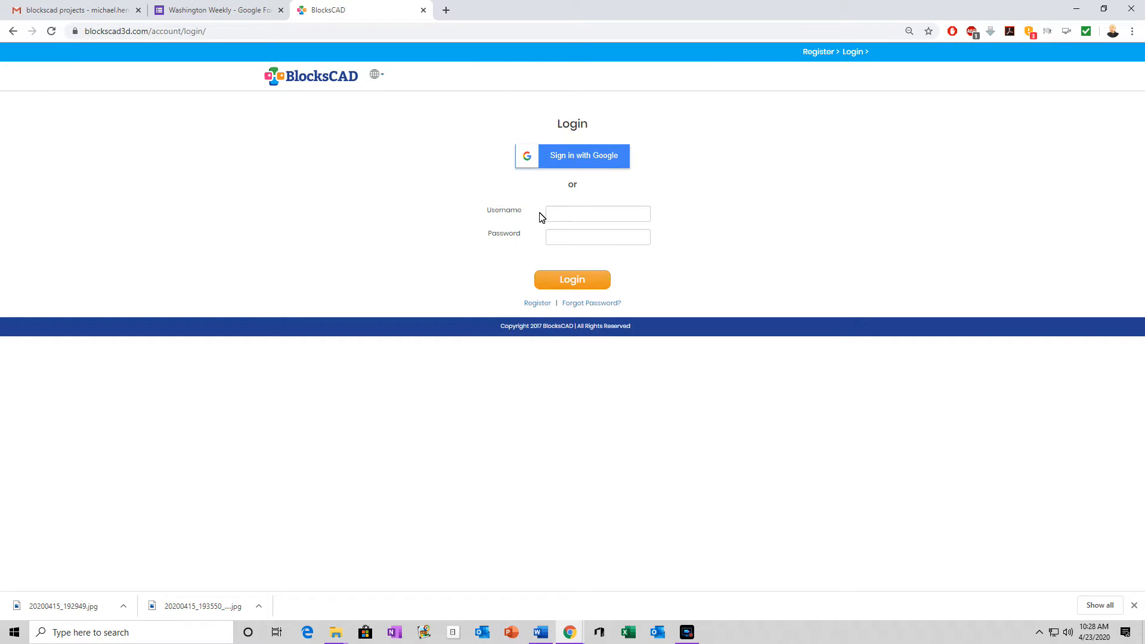
pyautogui.click(600, 155)
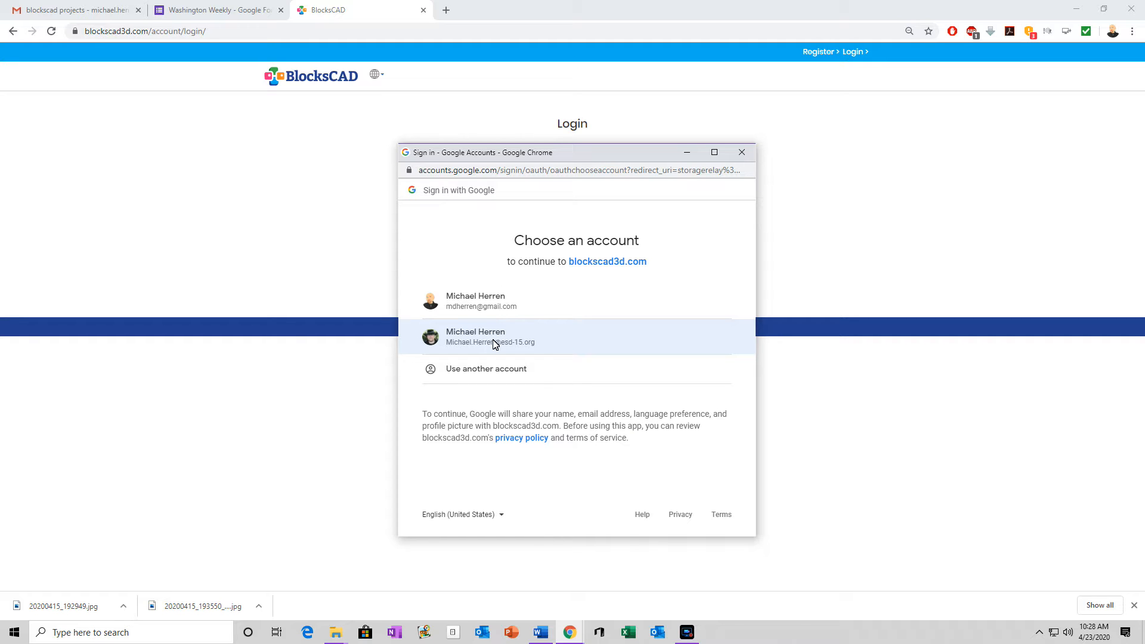
pyautogui.click(493, 344)
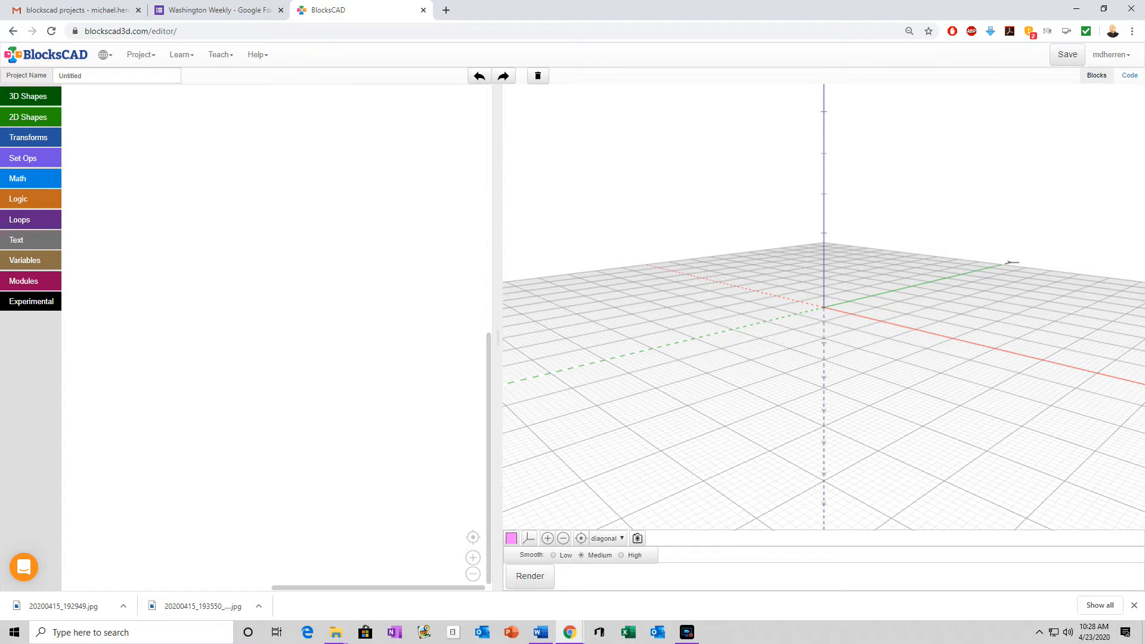
pyautogui.click(1114, 55)
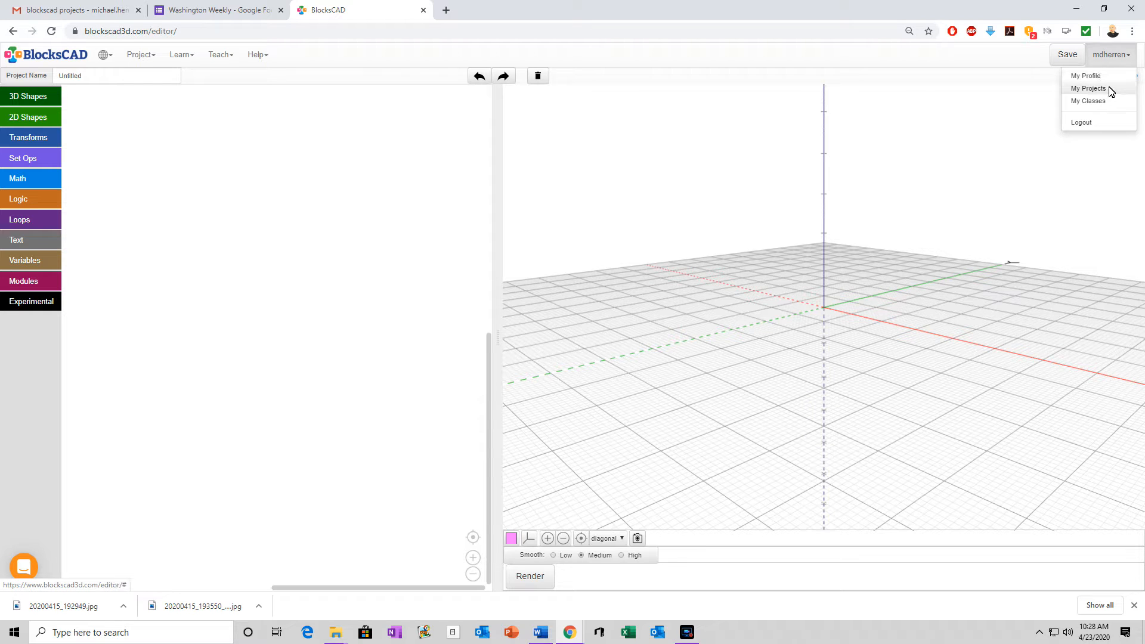
pyautogui.click(263, 138)
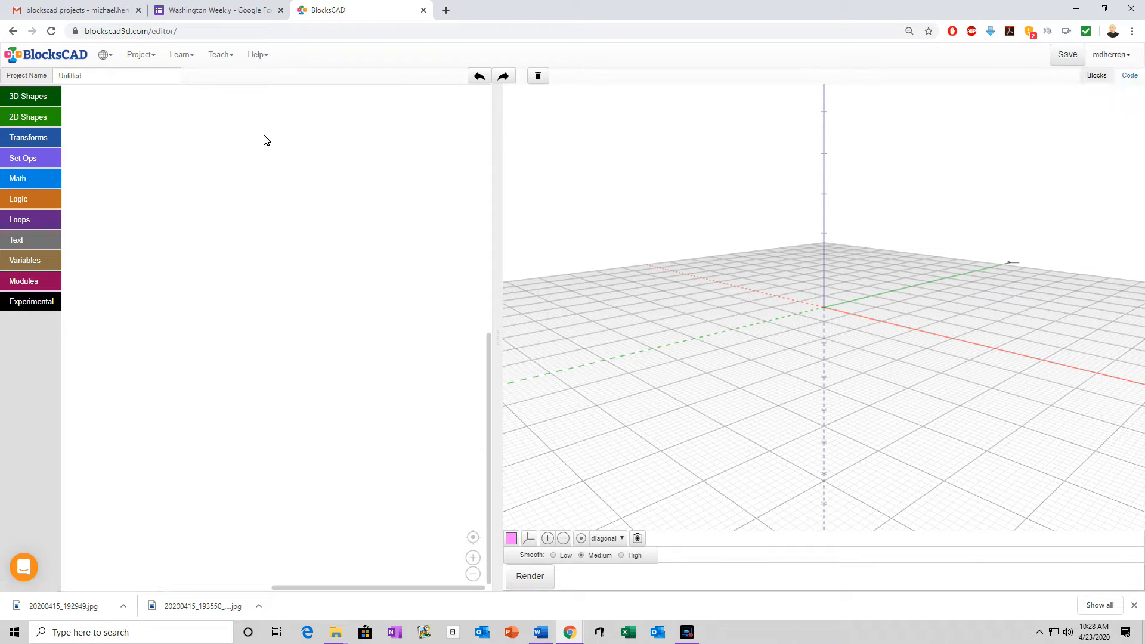
pyautogui.click(153, 56)
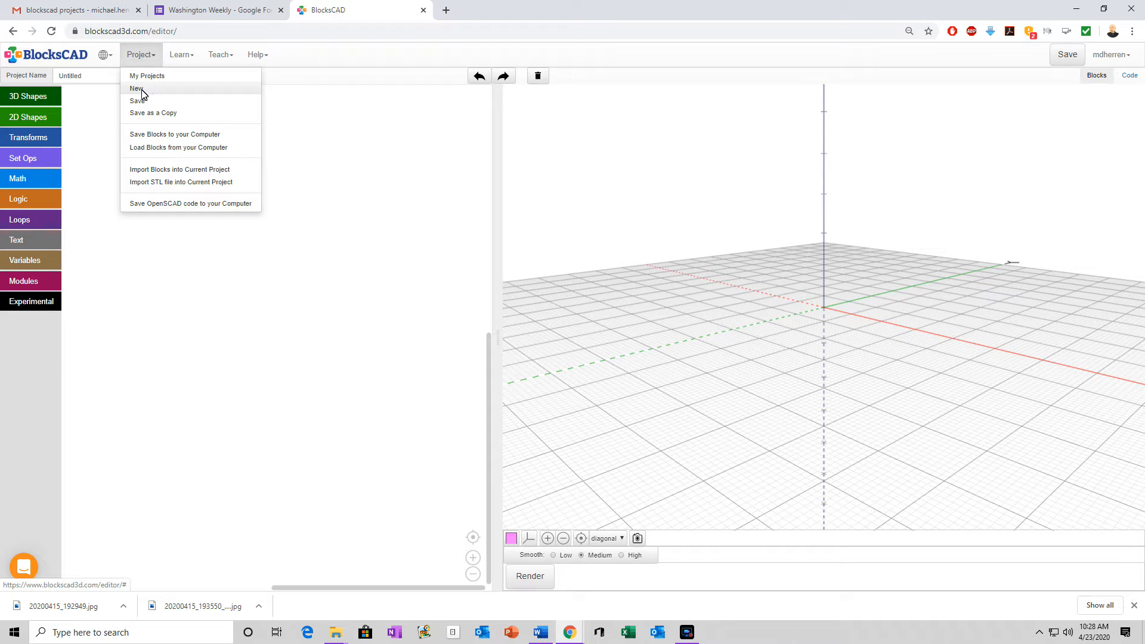
pyautogui.click(325, 160)
# Step: Name the untitled project Football
pyautogui.click(99, 81)
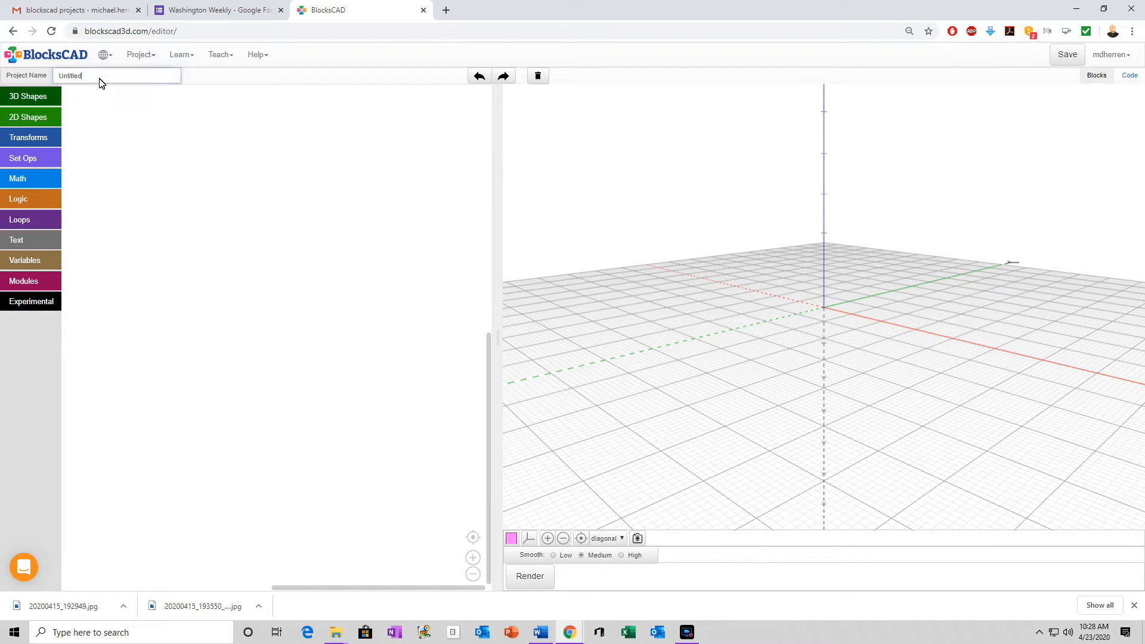
pyautogui.moveTo(104, 83); pyautogui.dragTo(53, 82)
pyautogui.write('Fo')
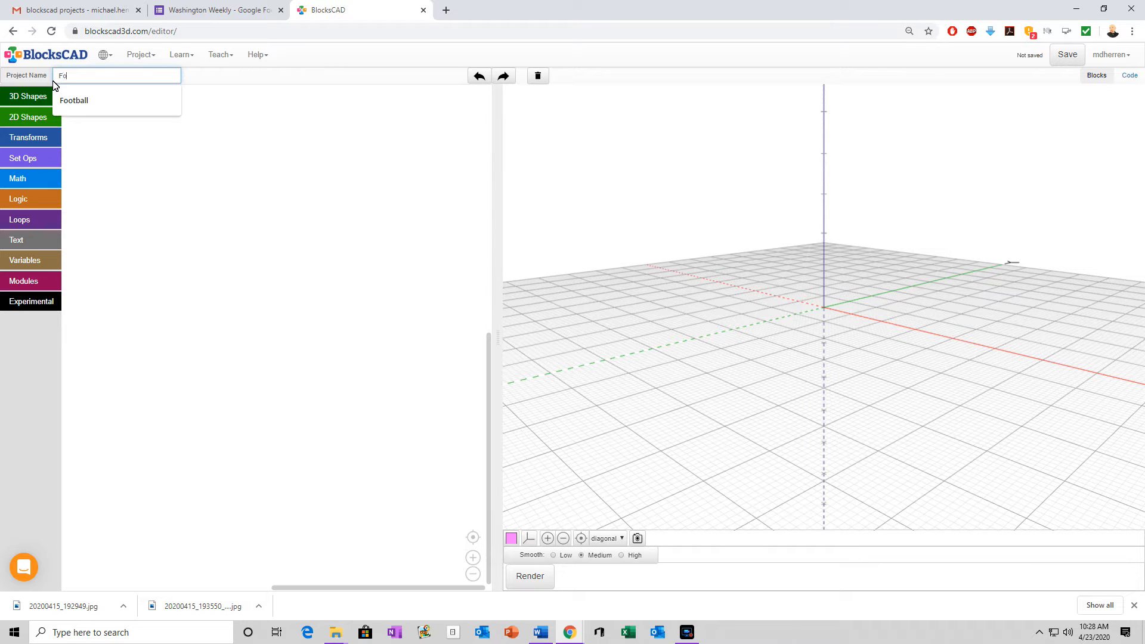
pyautogui.write('otball')
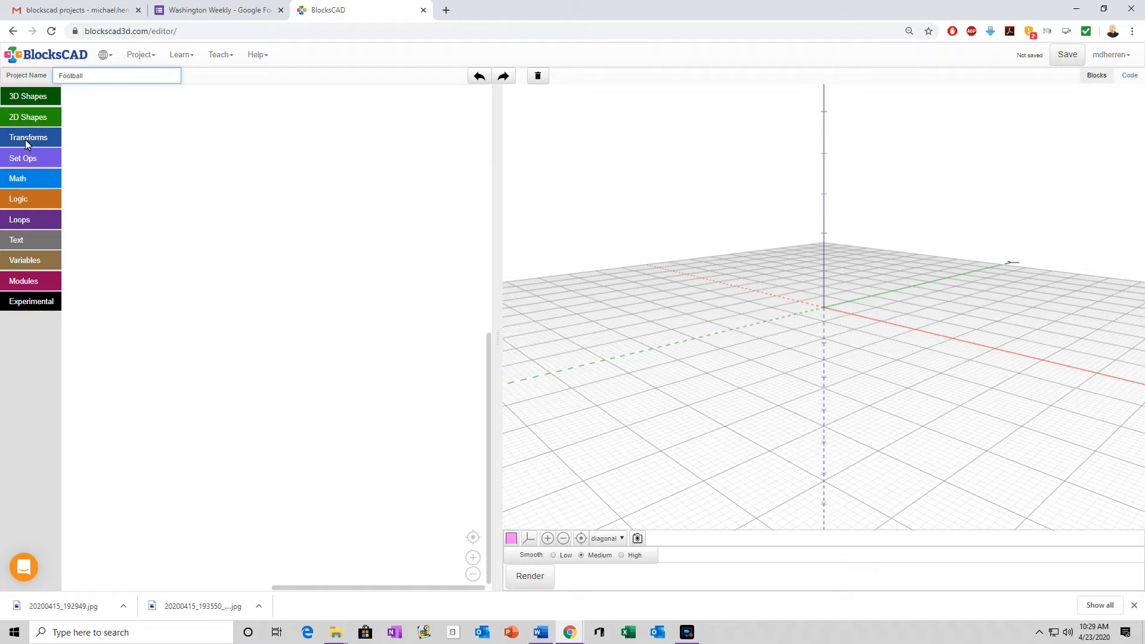
# Step: Examine the blocks offered in every category, from 3D Shapes through to Experimental
pyautogui.click(26, 96)
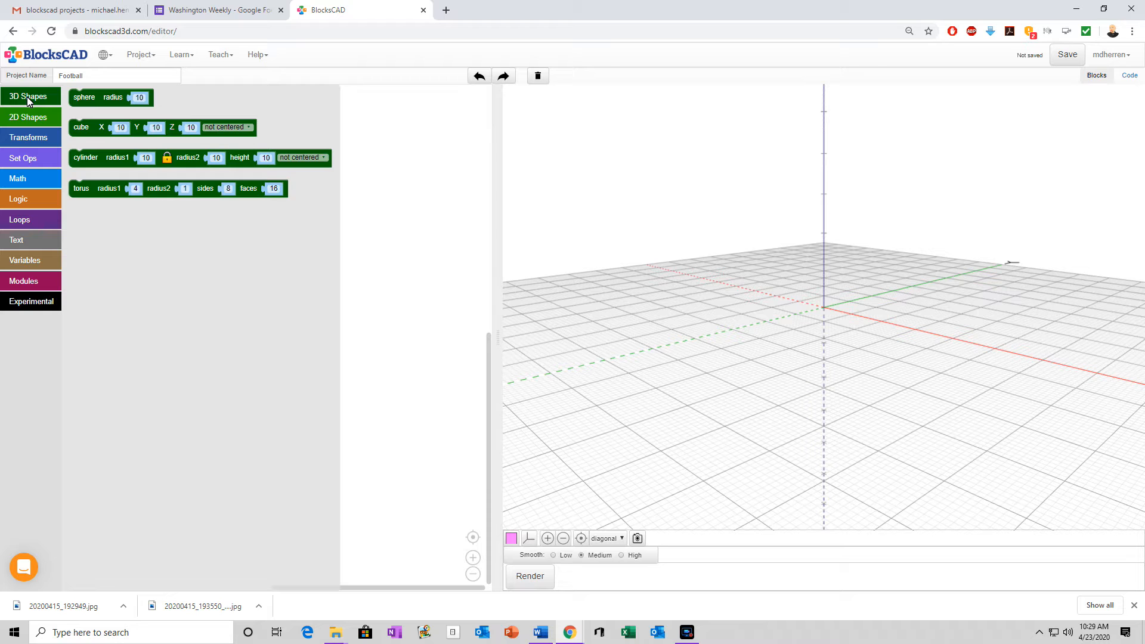
pyautogui.click(28, 116)
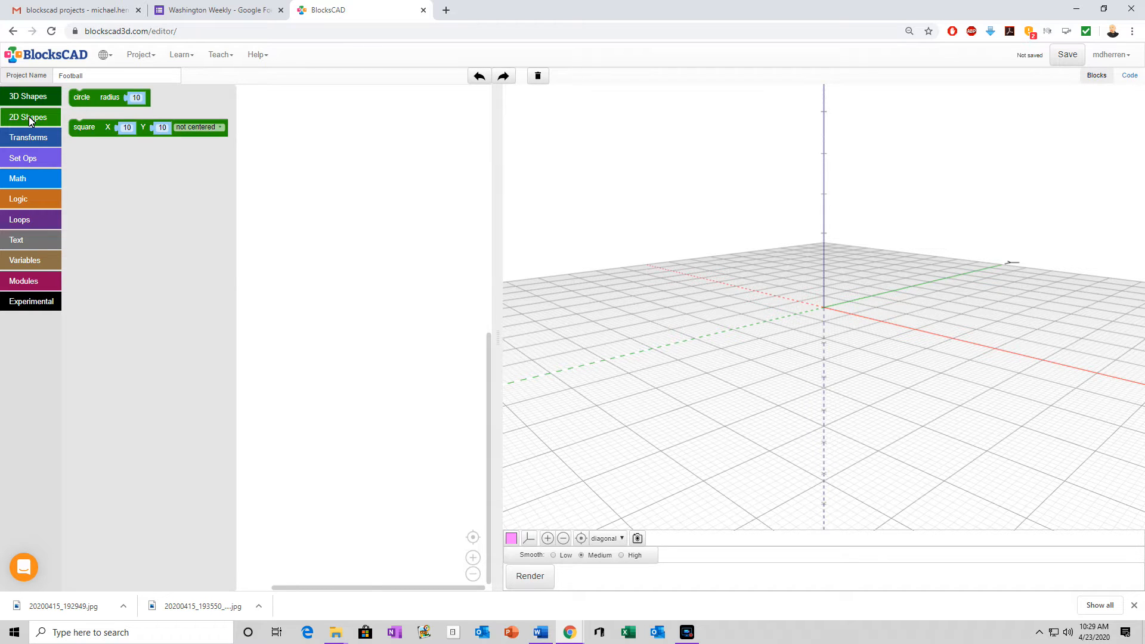
pyautogui.click(31, 139)
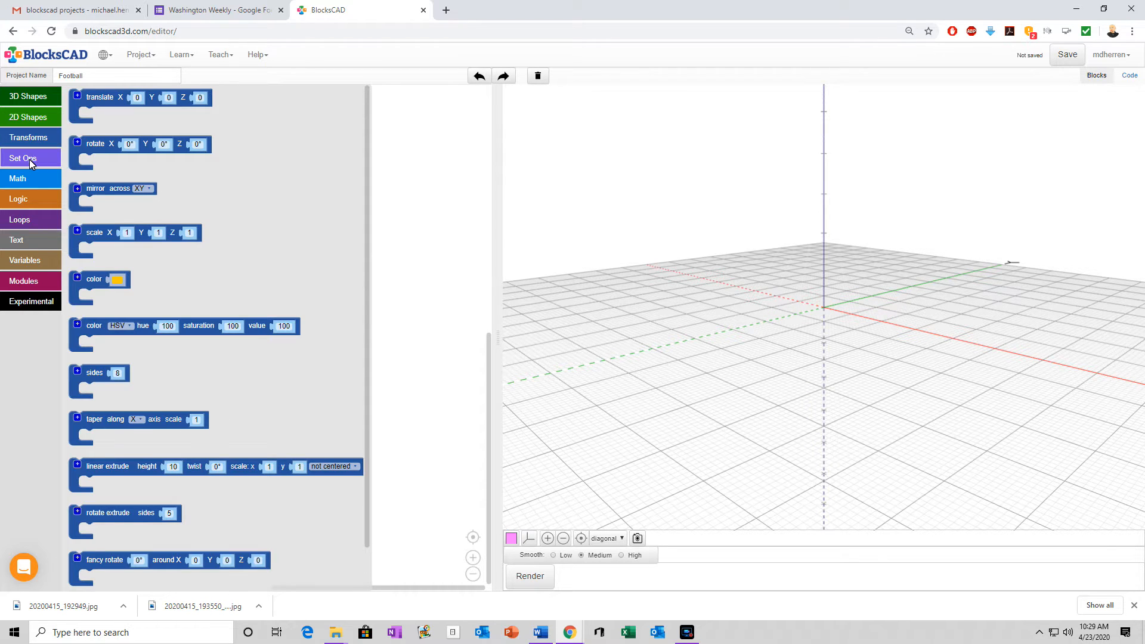
pyautogui.click(30, 159)
pyautogui.click(27, 180)
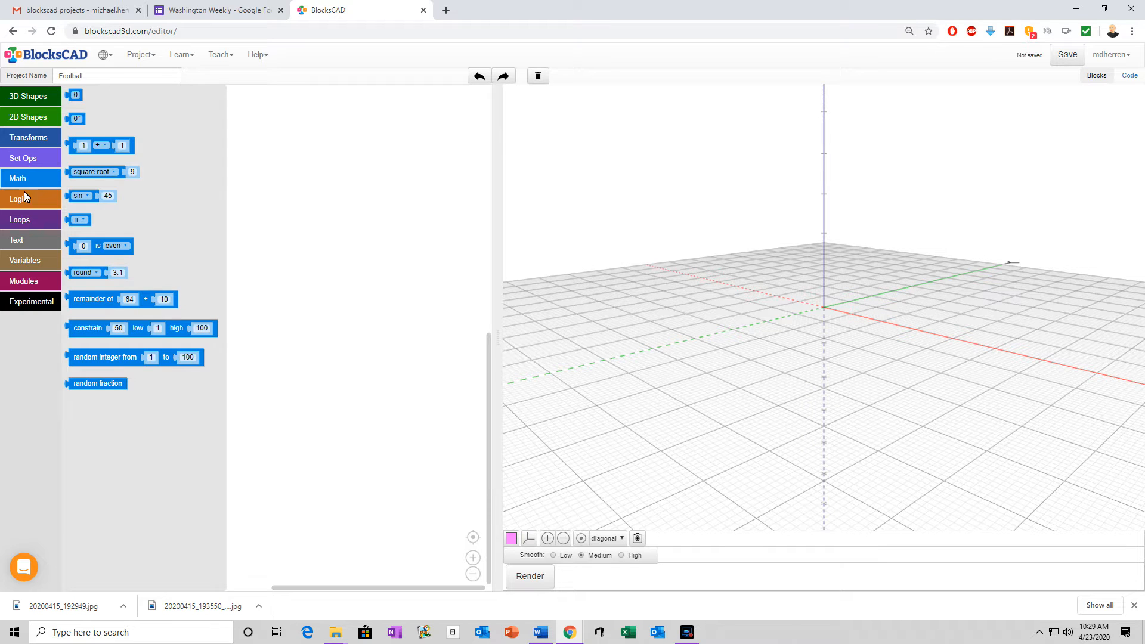
pyautogui.click(25, 200)
pyautogui.click(26, 222)
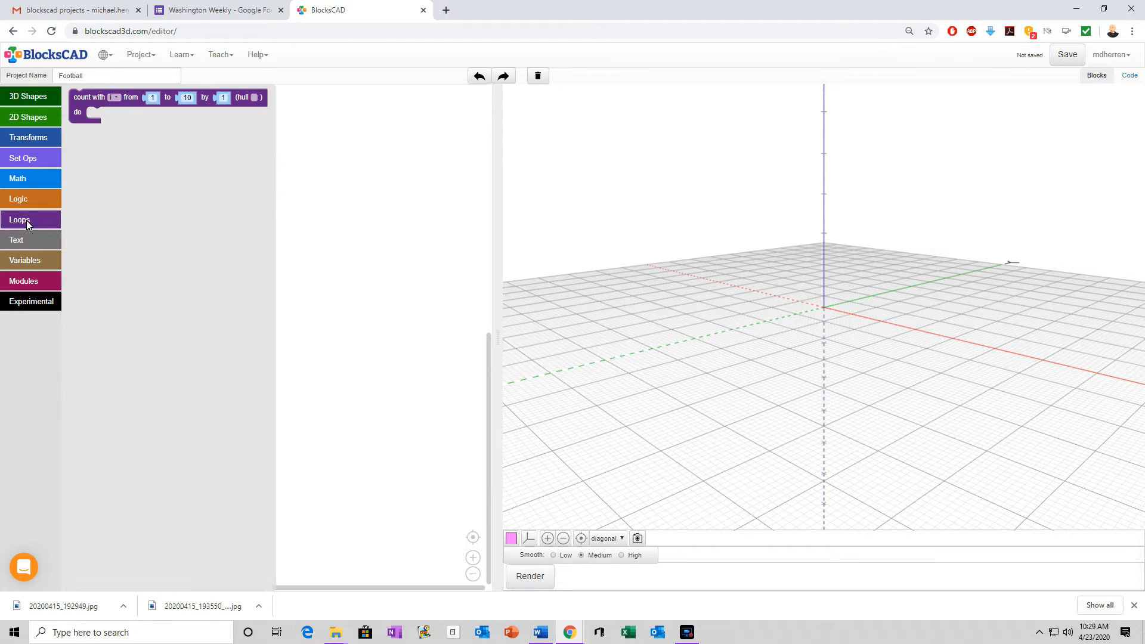
pyautogui.click(23, 241)
pyautogui.click(27, 262)
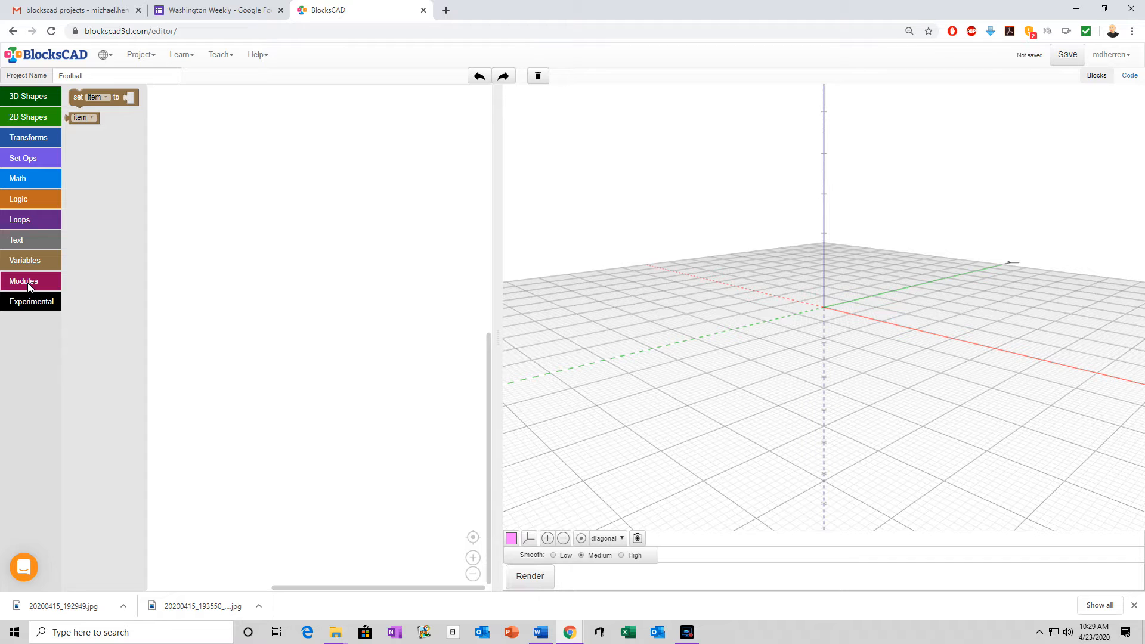
pyautogui.click(28, 283)
pyautogui.click(37, 301)
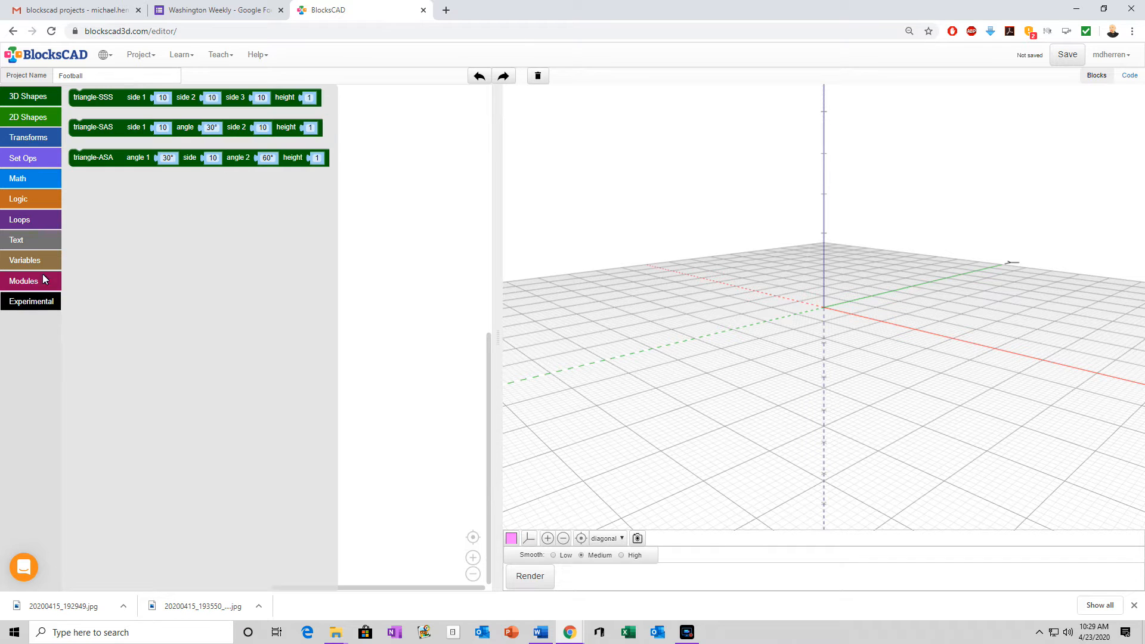
# Step: Place one sphere, one cube, one cylinder and one torus block in the workspace
pyautogui.click(25, 94)
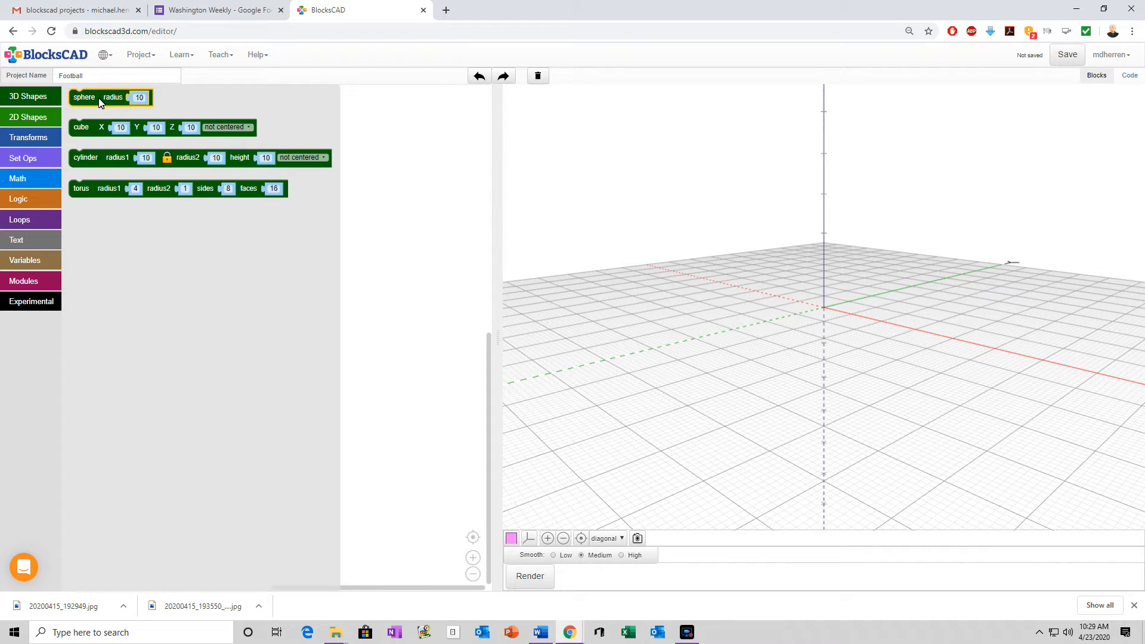
pyautogui.moveTo(99, 103); pyautogui.dragTo(103, 190)
pyautogui.click(27, 99)
pyautogui.click(40, 100)
pyautogui.click(22, 99)
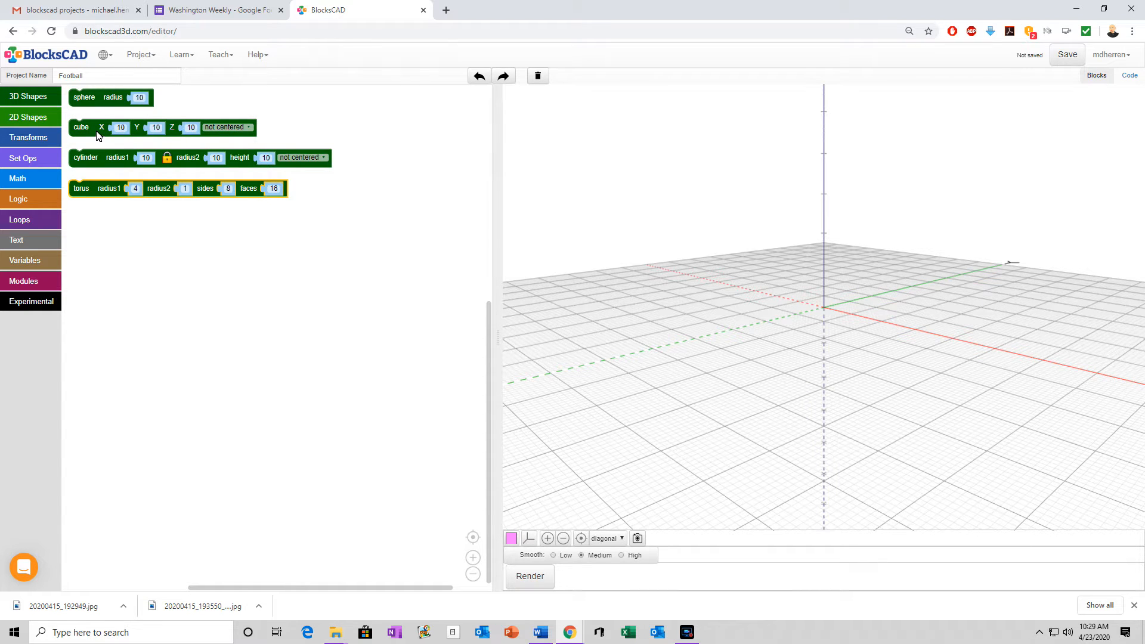
pyautogui.click(97, 238)
# Step: Delete the cube, cylinder and torus blocks and render the remaining sphere with radius 10
pyautogui.click(93, 127)
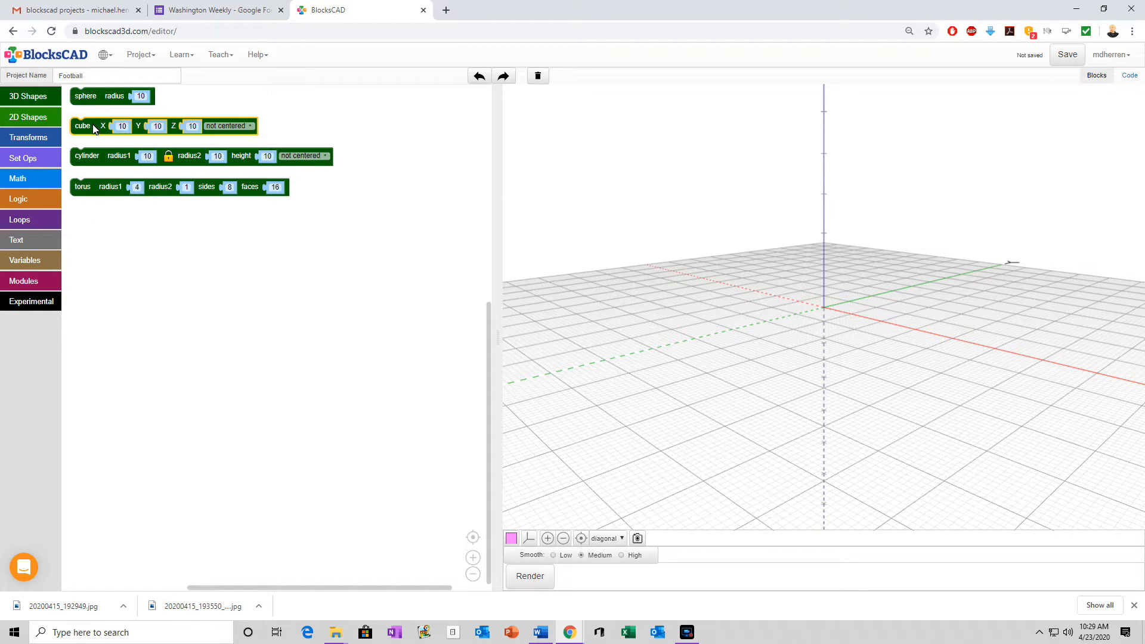
pyautogui.press('Delete')
pyautogui.click(102, 162)
pyautogui.press('Delete')
pyautogui.click(107, 192)
pyautogui.press('Delete')
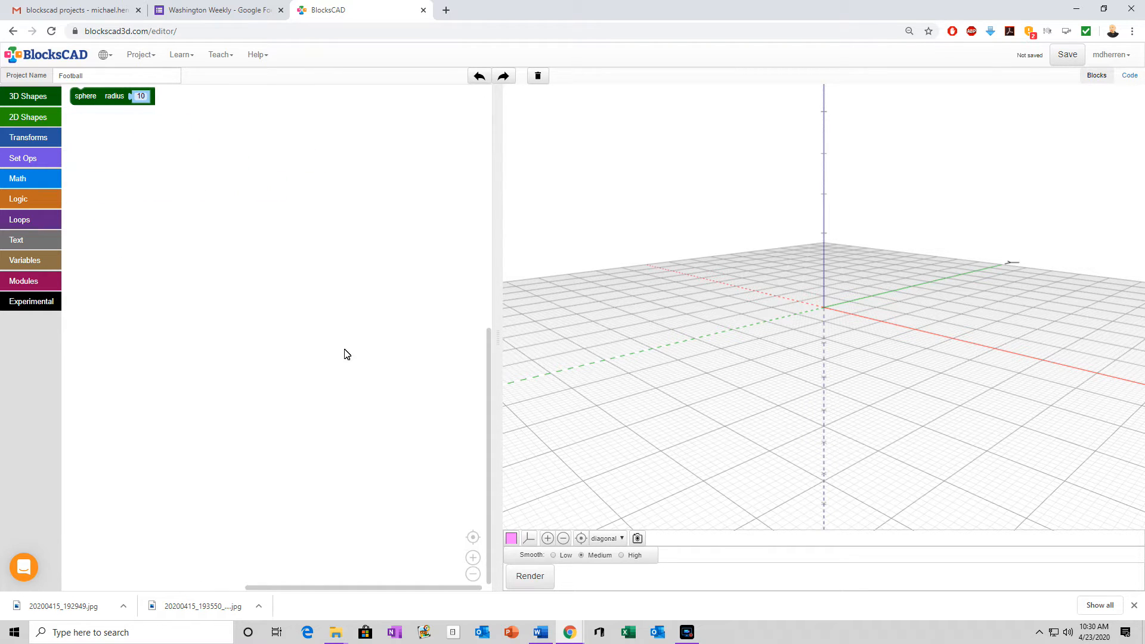
pyautogui.click(533, 576)
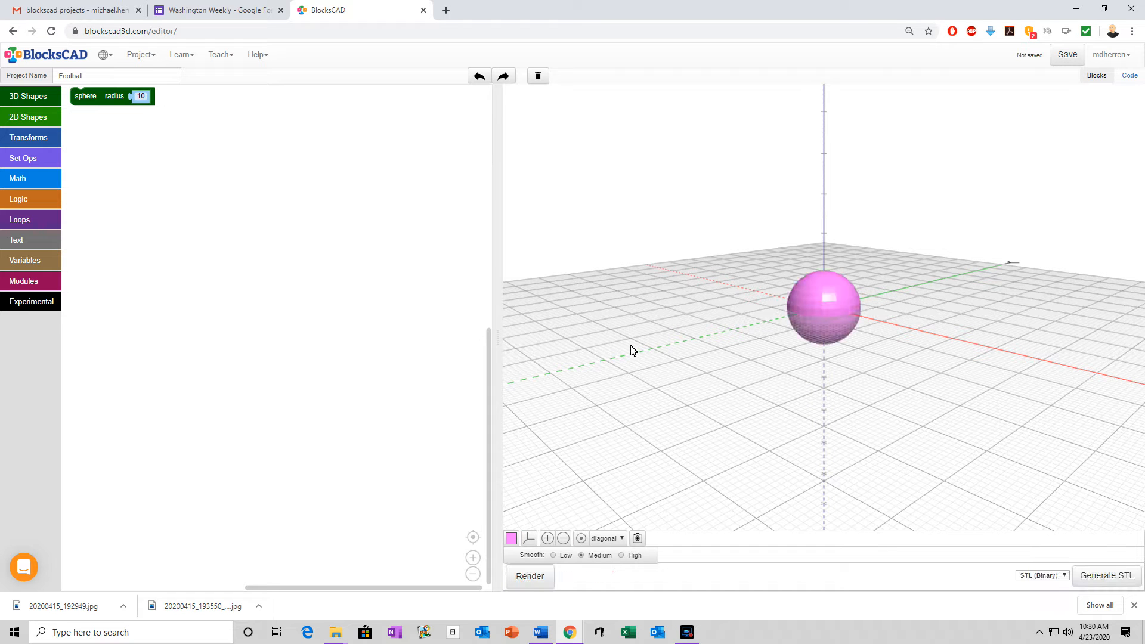
pyautogui.moveTo(782, 263); pyautogui.dragTo(851, 299)
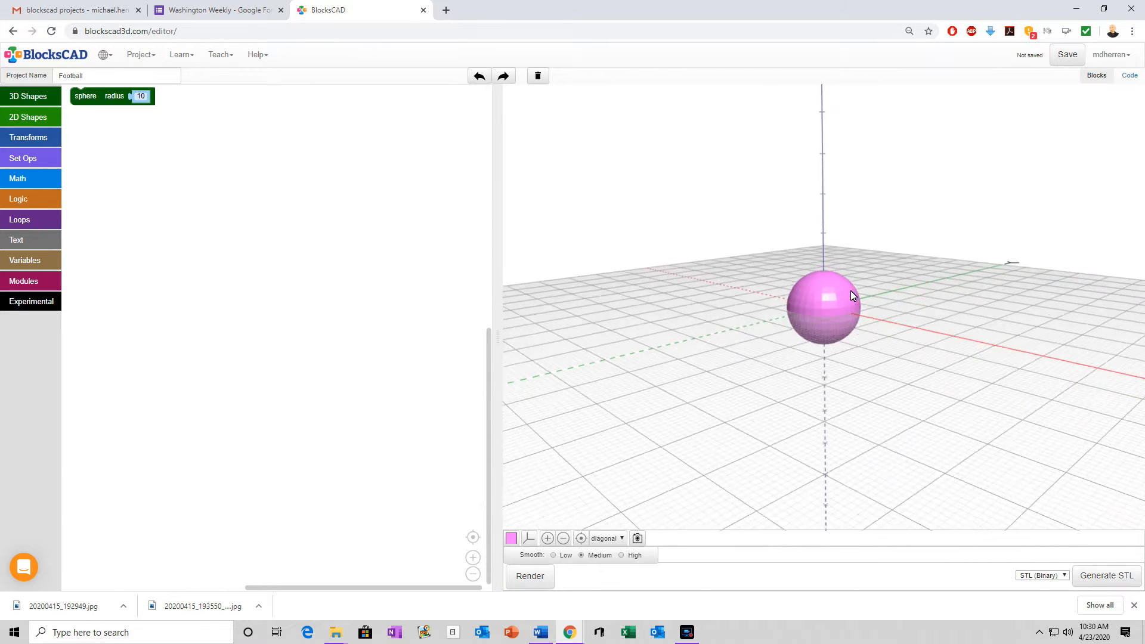
# Step: Replace the sphere block with a 10 by 10 by 10 cube block and render it
pyautogui.click(86, 100)
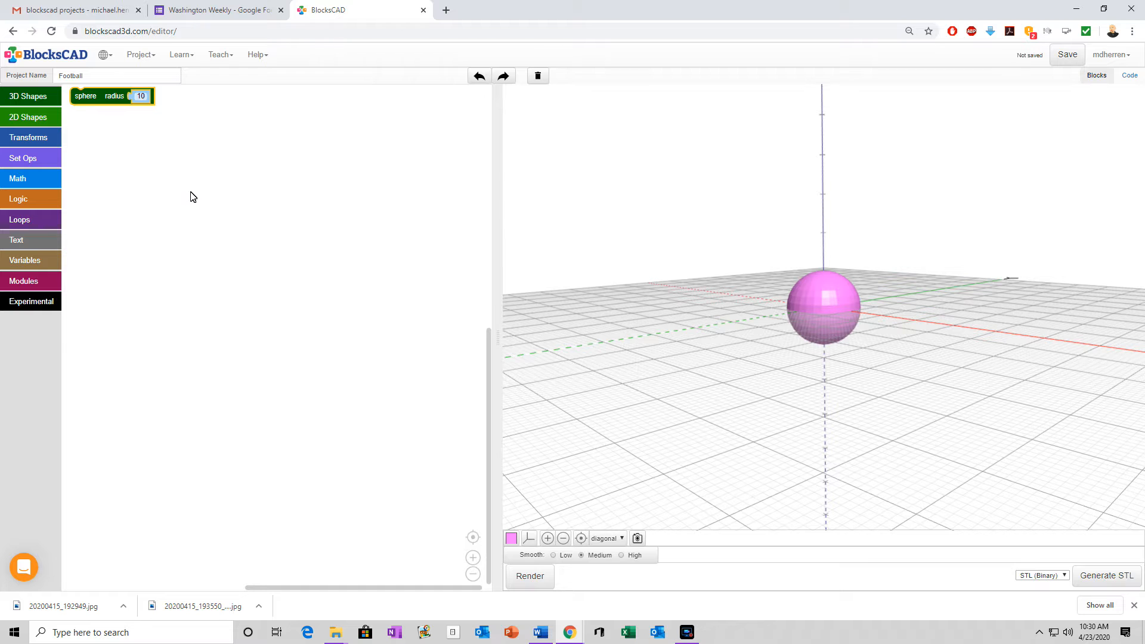
pyautogui.click(36, 97)
pyautogui.click(93, 134)
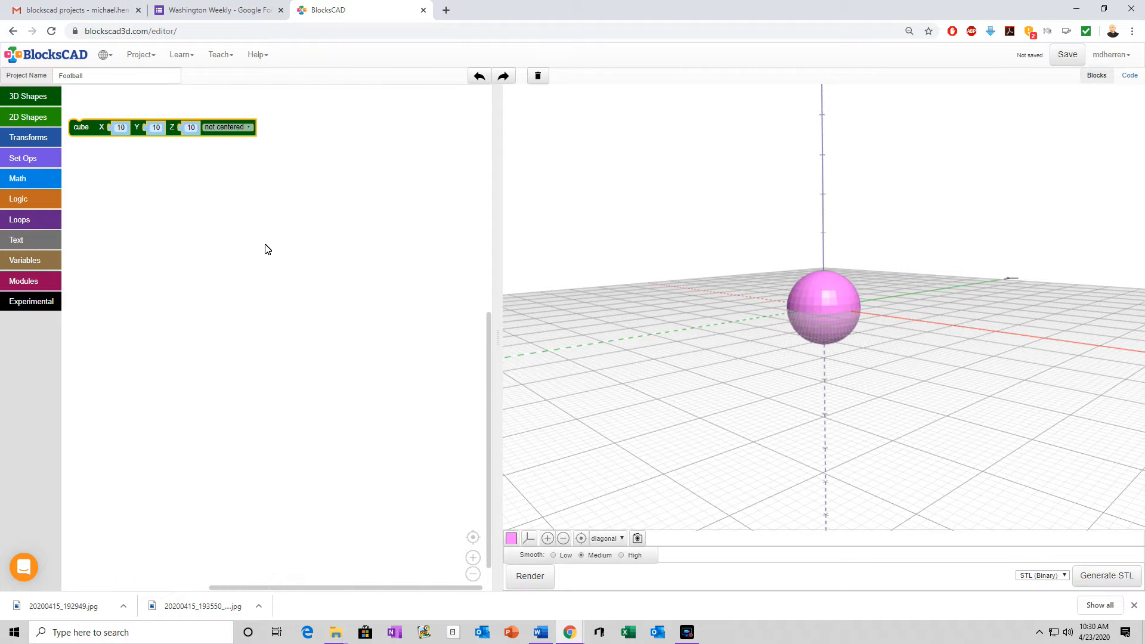
pyautogui.click(530, 576)
pyautogui.moveTo(968, 376); pyautogui.dragTo(897, 414)
# Step: Replace the cube block with a cylinder block of radius 10 and height 10 and render it
pyautogui.press('Delete')
pyautogui.click(27, 96)
pyautogui.click(102, 170)
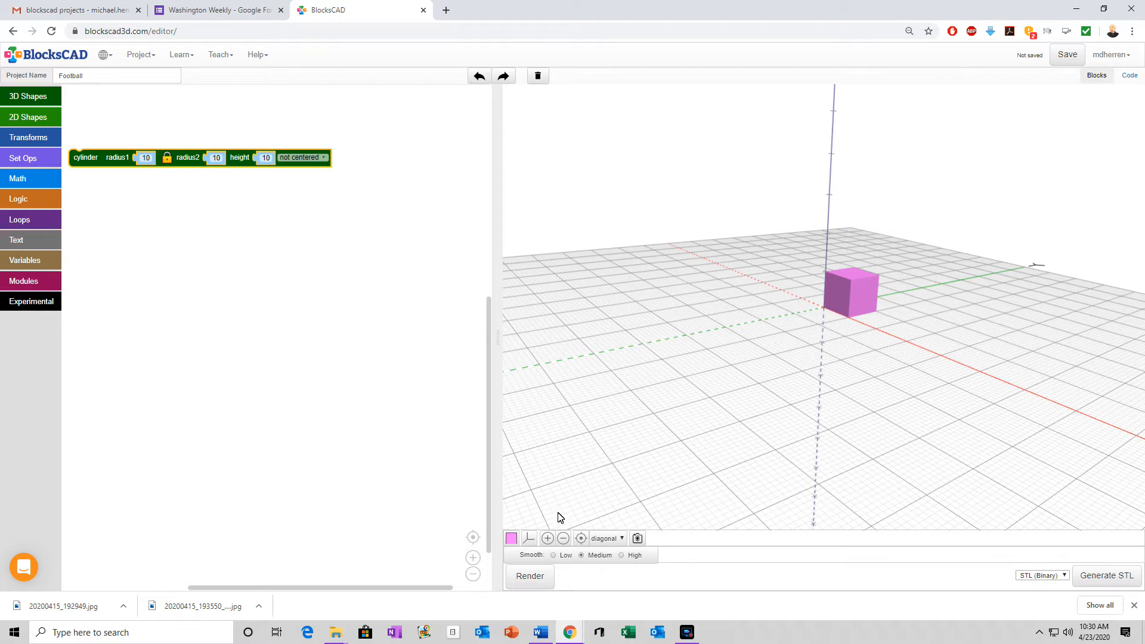
pyautogui.click(530, 576)
pyautogui.moveTo(783, 403); pyautogui.dragTo(692, 404)
# Step: Replace the cylinder block with a torus block of radius1 4, radius2 1, 8 sides and 16 faces, and render it
pyautogui.press('Delete')
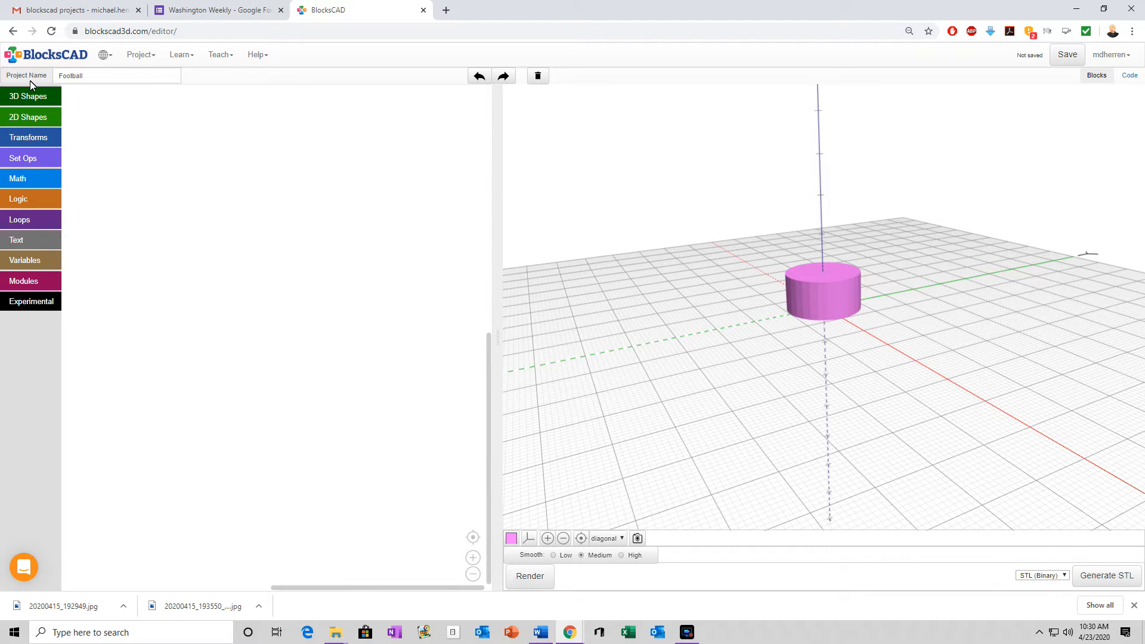
pyautogui.click(26, 96)
pyautogui.click(98, 190)
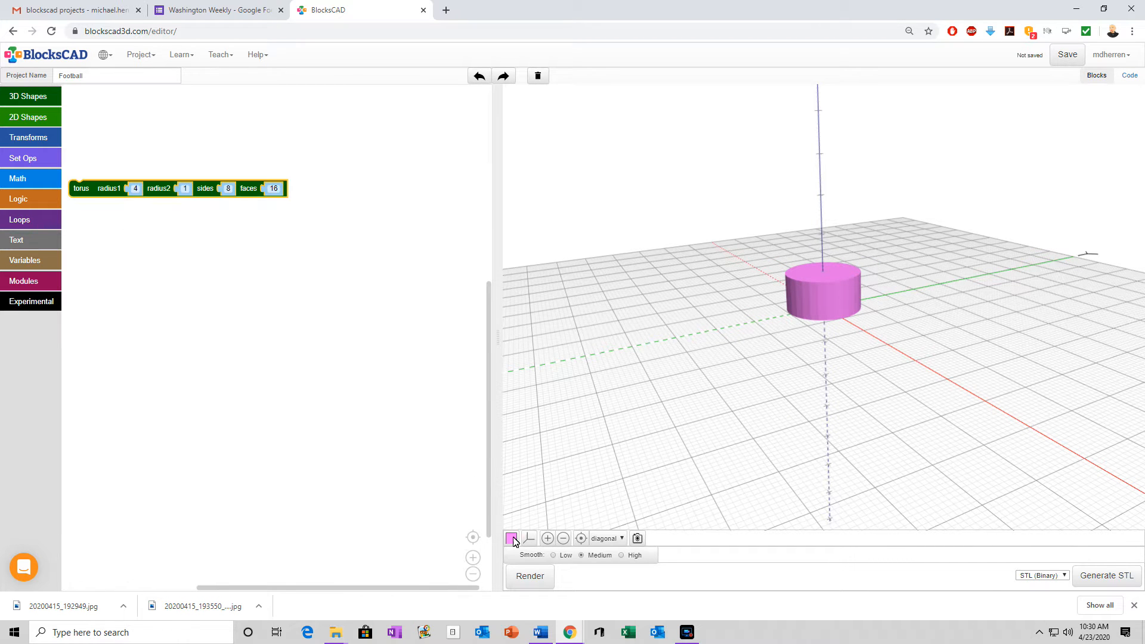
pyautogui.click(528, 576)
pyautogui.moveTo(739, 351); pyautogui.dragTo(817, 315)
pyautogui.scroll(5, 817, 315)
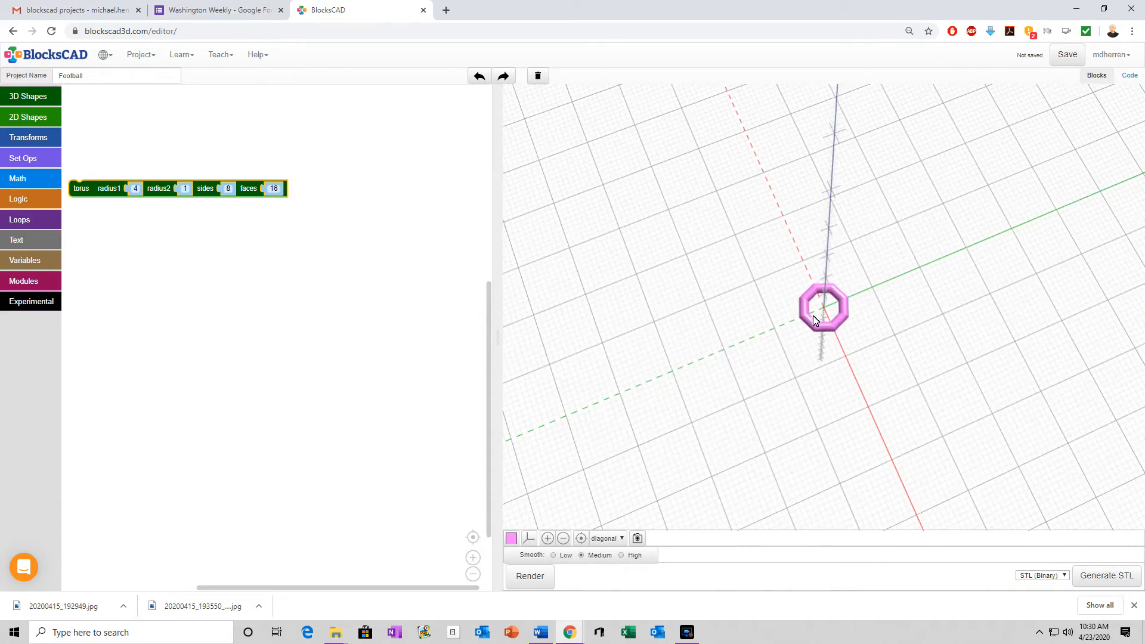
pyautogui.moveTo(789, 288); pyautogui.dragTo(534, 145)
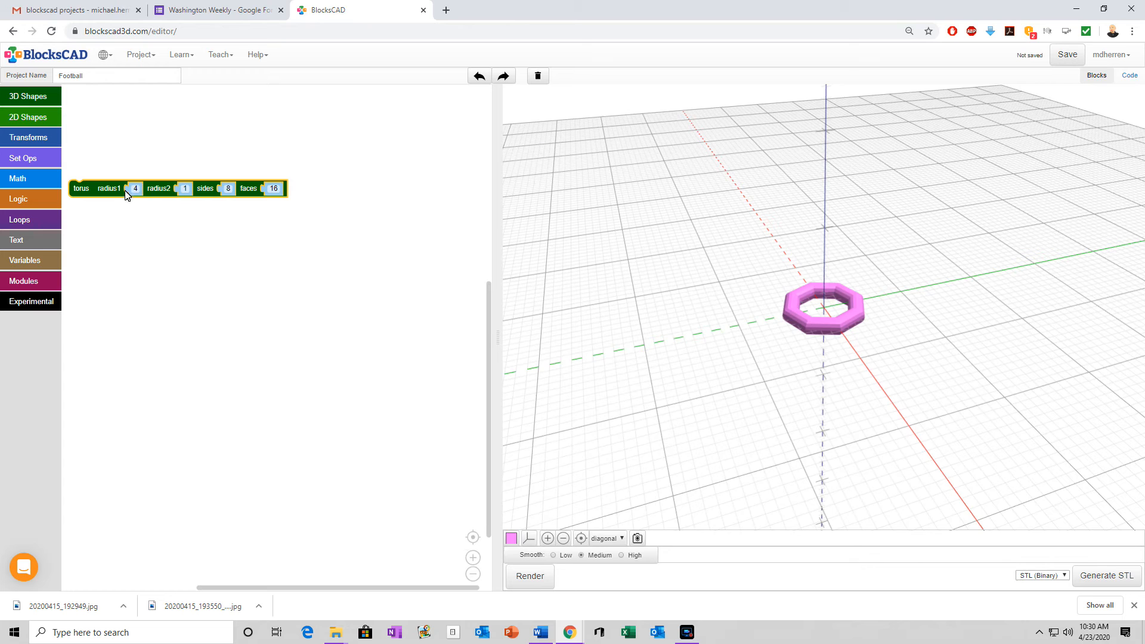
# Step: Fill the workspace with one sphere, one cube, one cylinder and one torus block at their default values
pyautogui.click(30, 97)
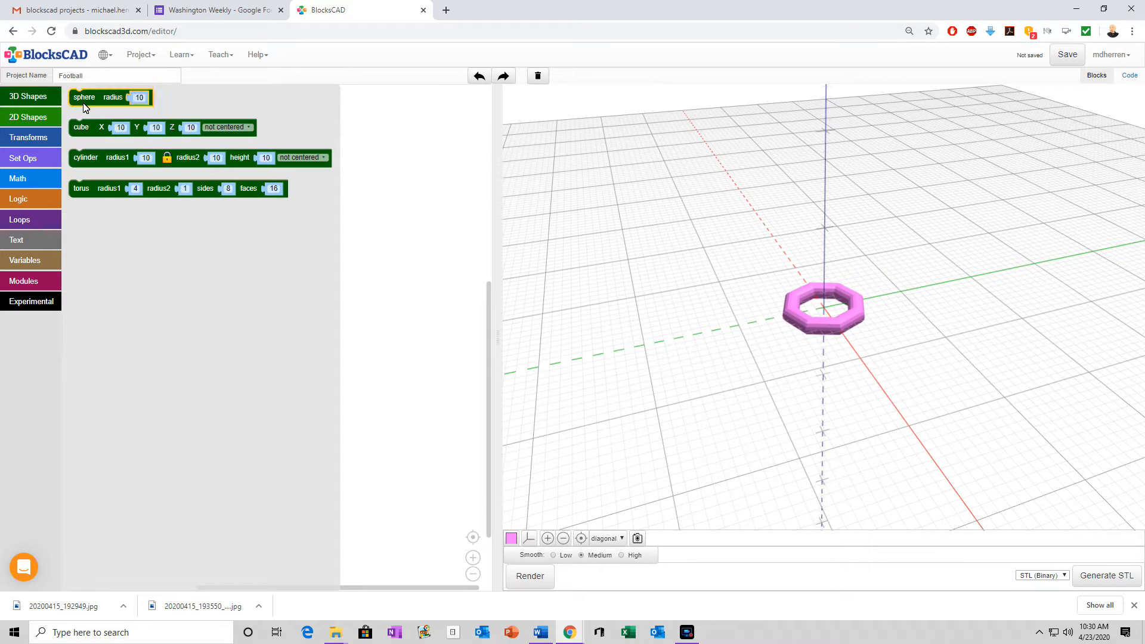
pyautogui.click(93, 158)
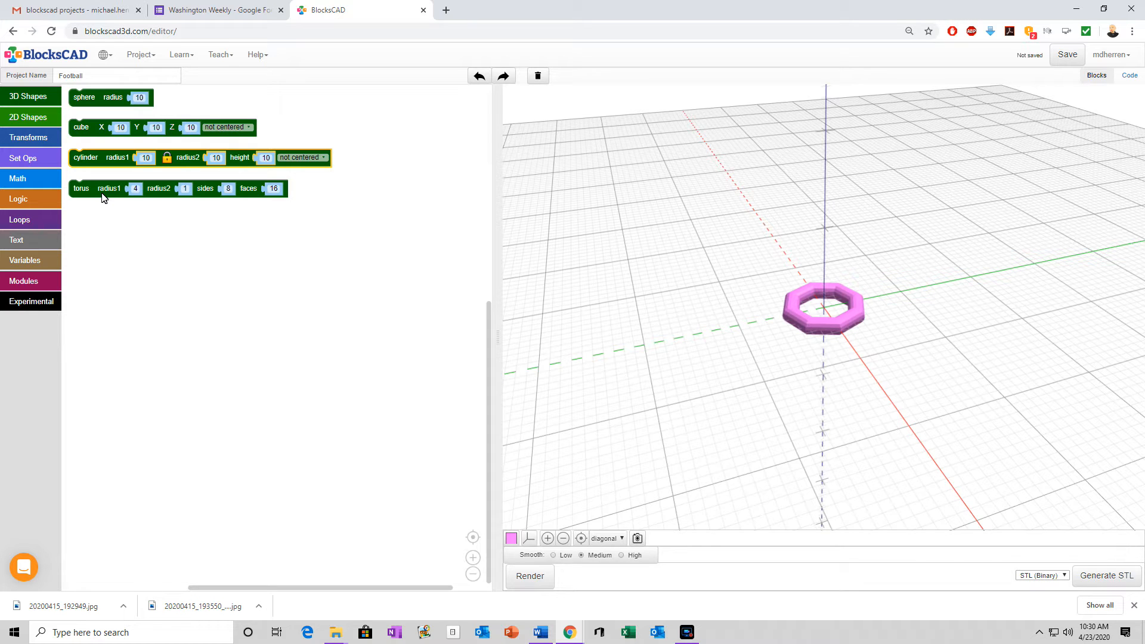
pyautogui.moveTo(103, 197)
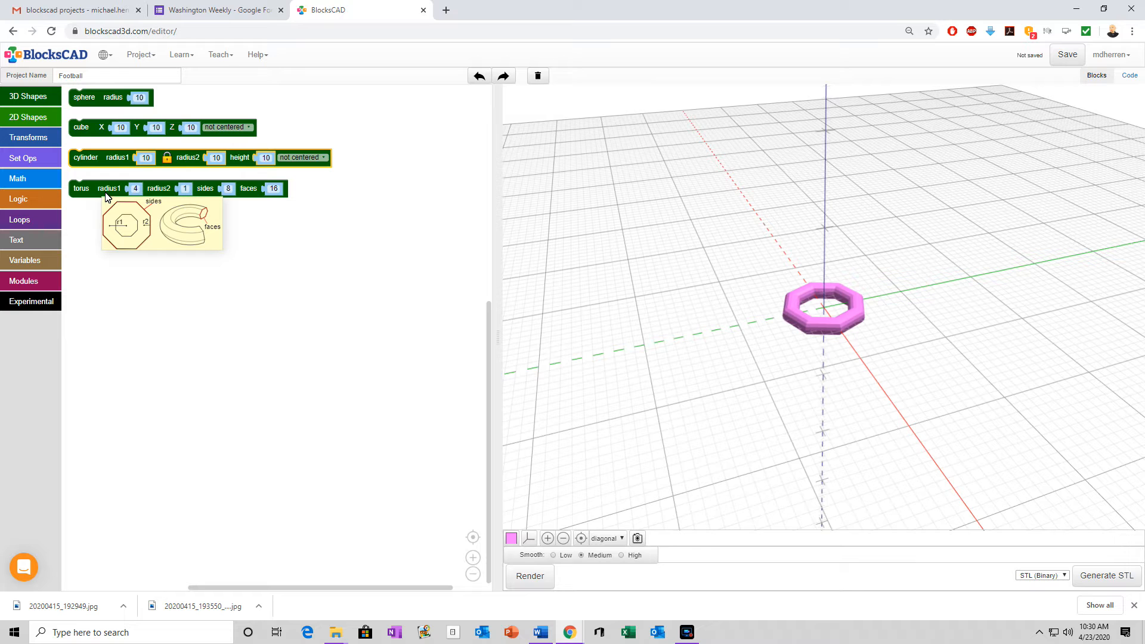
pyautogui.click(30, 98)
pyautogui.click(91, 192)
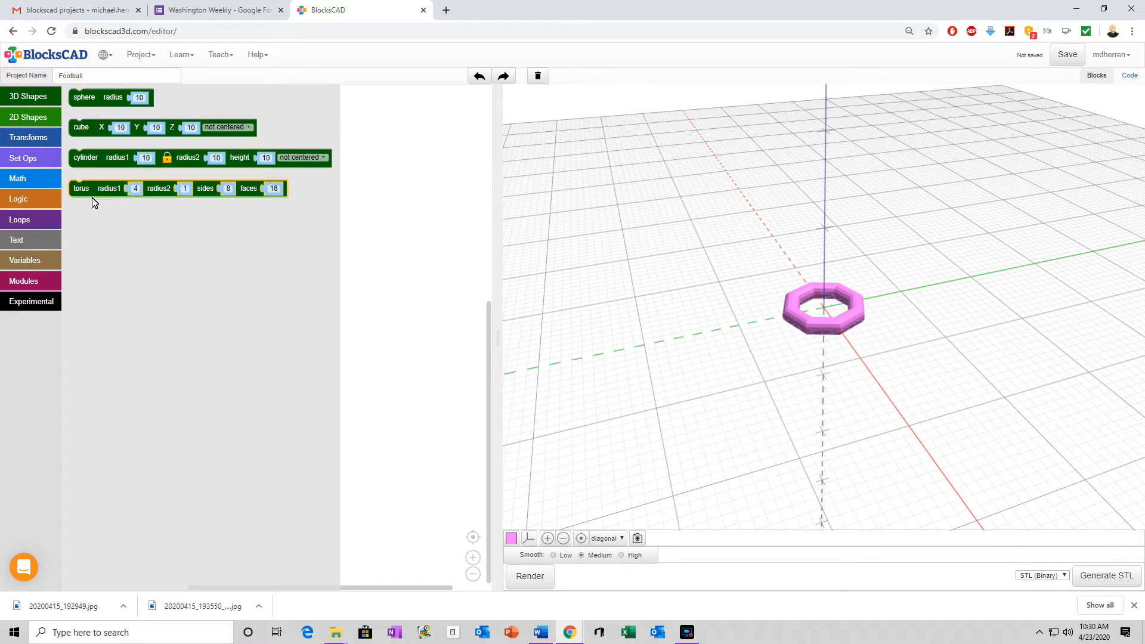
# Step: Place two more torus blocks below the existing one and a second cube block beside the first cube
pyautogui.click(26, 99)
pyautogui.moveTo(108, 194); pyautogui.dragTo(110, 267)
pyautogui.click(36, 99)
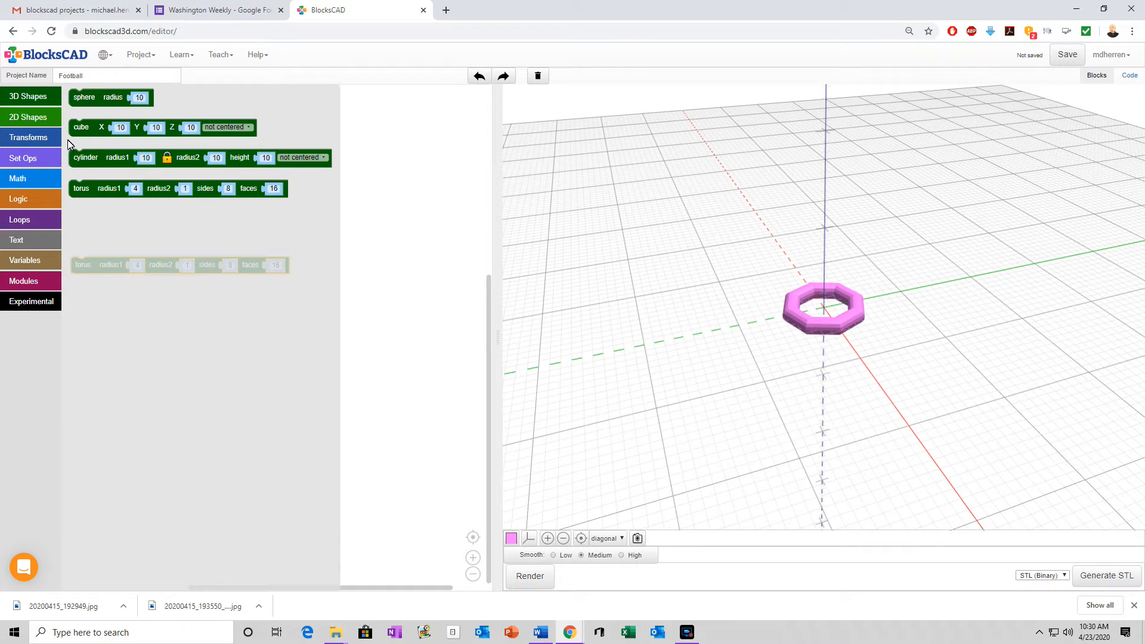
pyautogui.moveTo(107, 193); pyautogui.dragTo(108, 233)
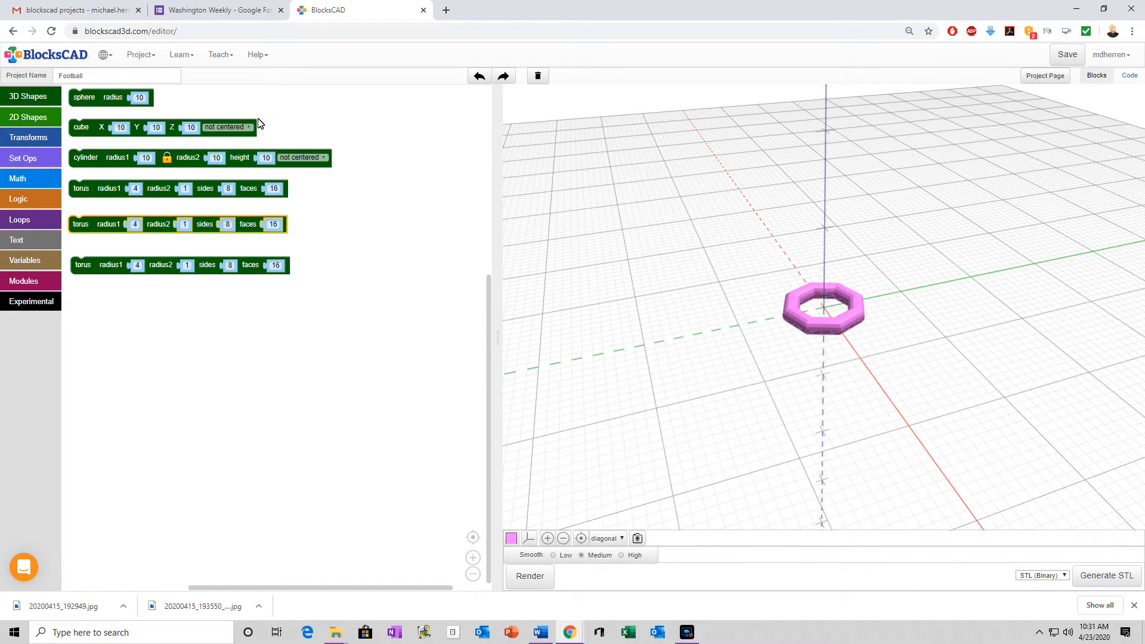
pyautogui.click(57, 103)
pyautogui.moveTo(81, 127); pyautogui.dragTo(295, 130)
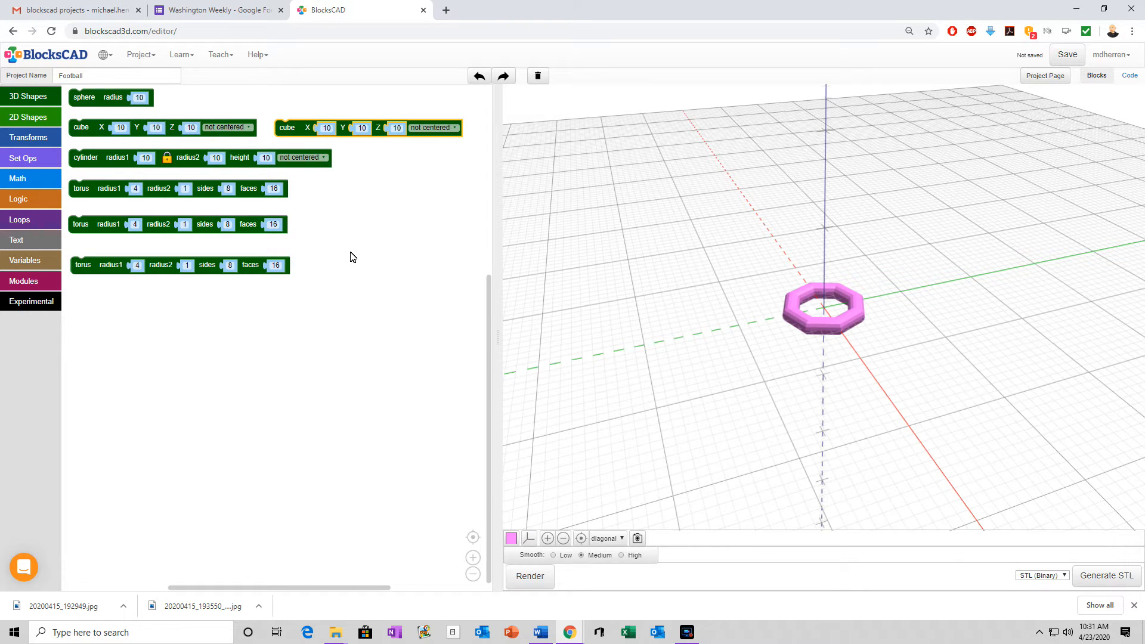
pyautogui.scroll(-3, 352, 258)
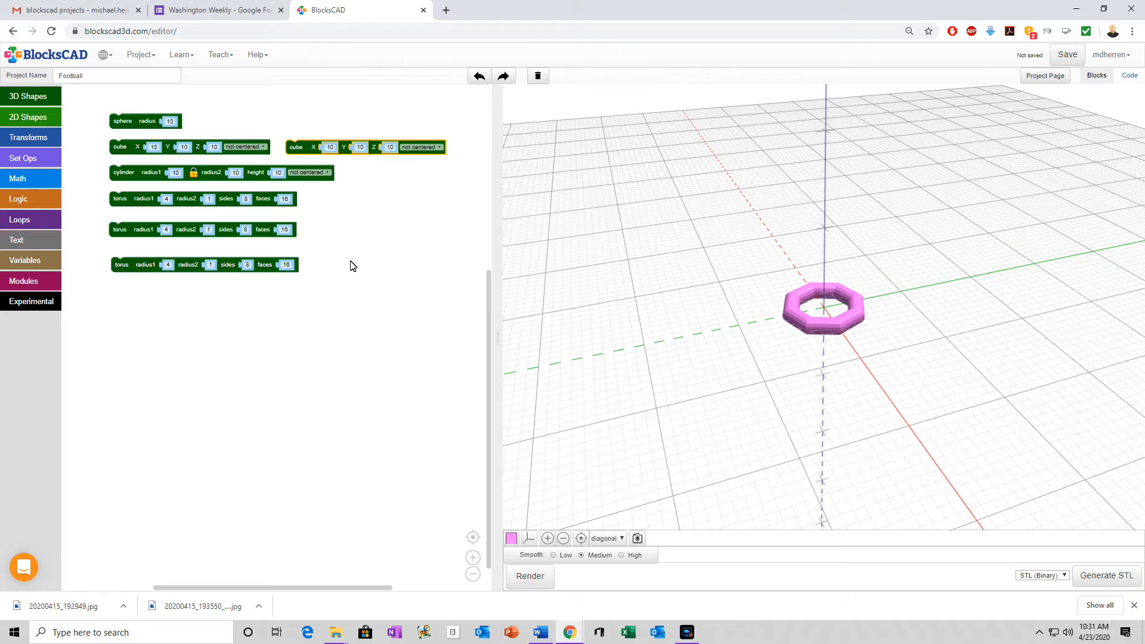
pyautogui.scroll(-1, 352, 266)
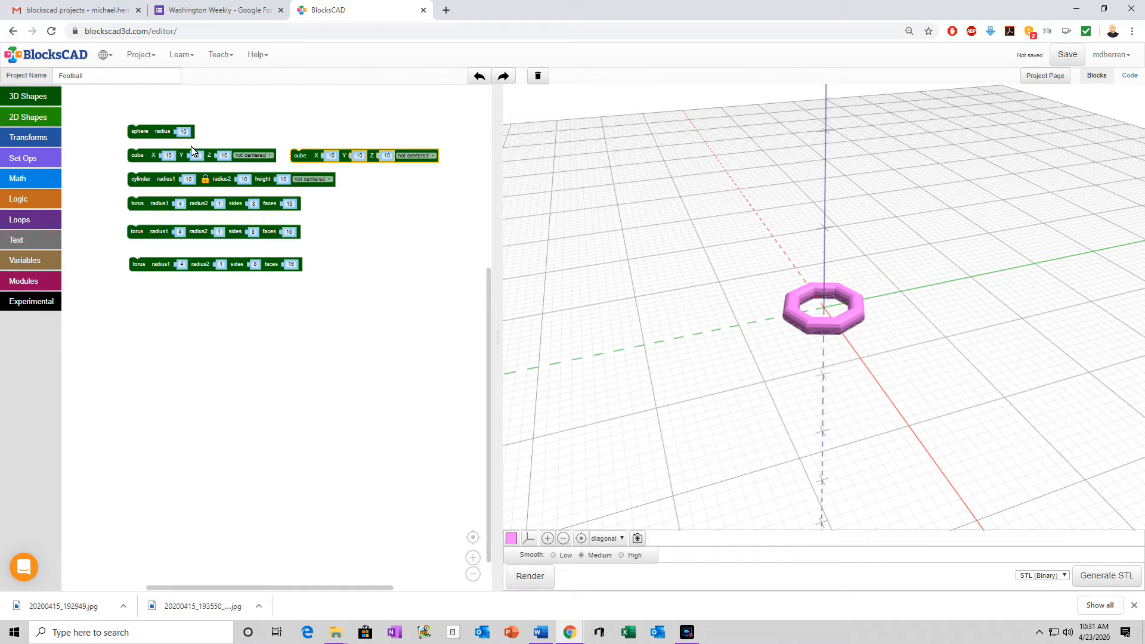
# Step: Move the sphere block to the empty area below the other blocks and wrap it in a sides block
pyautogui.moveTo(142, 136); pyautogui.dragTo(204, 397)
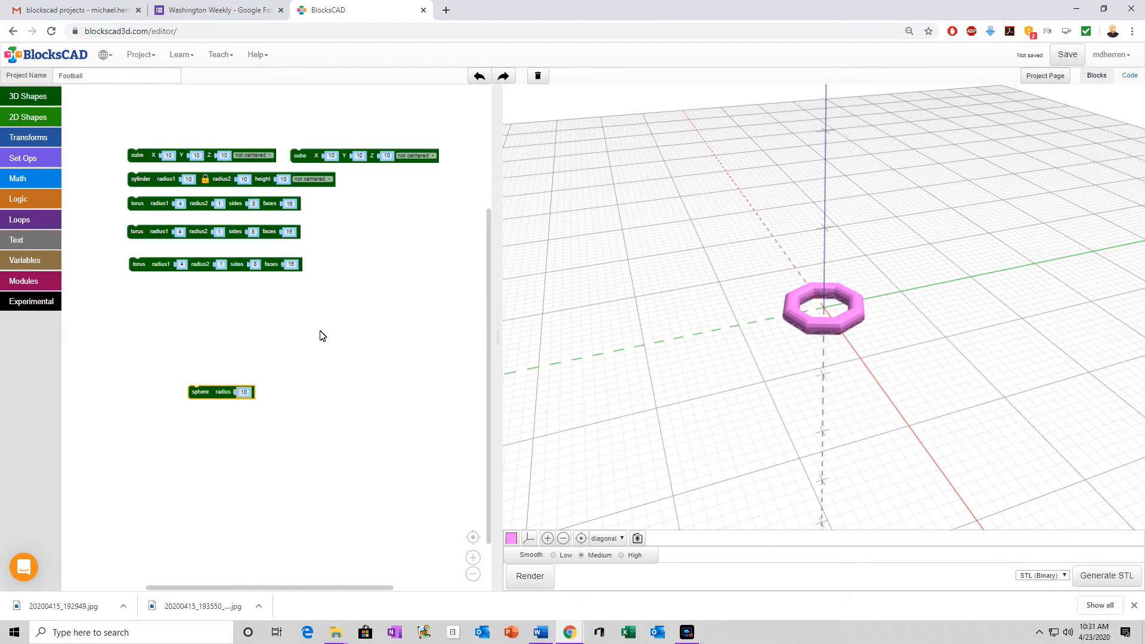
pyautogui.click(27, 140)
pyautogui.moveTo(75, 173); pyautogui.dragTo(198, 368)
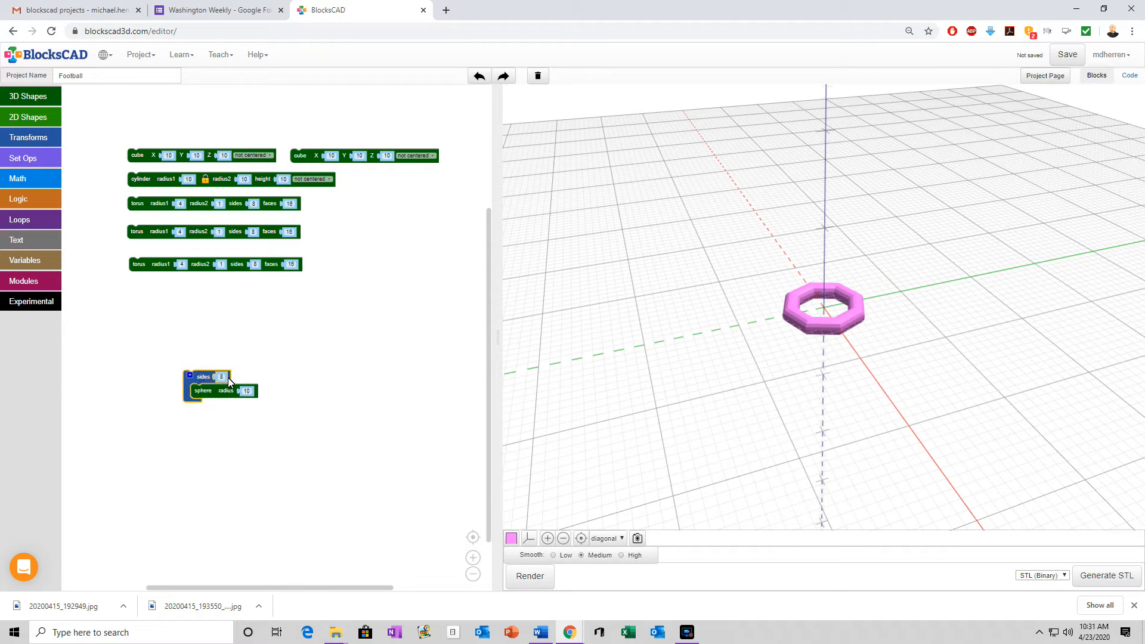
# Step: Render the model with the sides block left at 8 and examine the sphere's faceting from several angles
pyautogui.click(221, 377)
pyautogui.click(316, 405)
pyautogui.click(530, 576)
pyautogui.moveTo(818, 378); pyautogui.dragTo(689, 222)
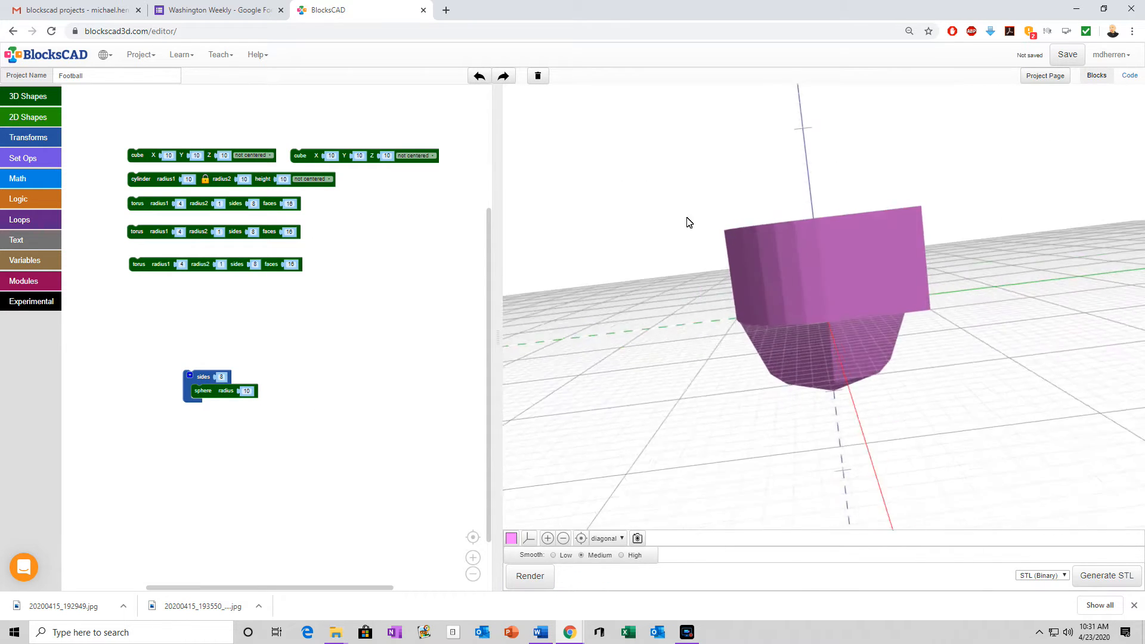
pyautogui.moveTo(831, 409); pyautogui.dragTo(673, 276)
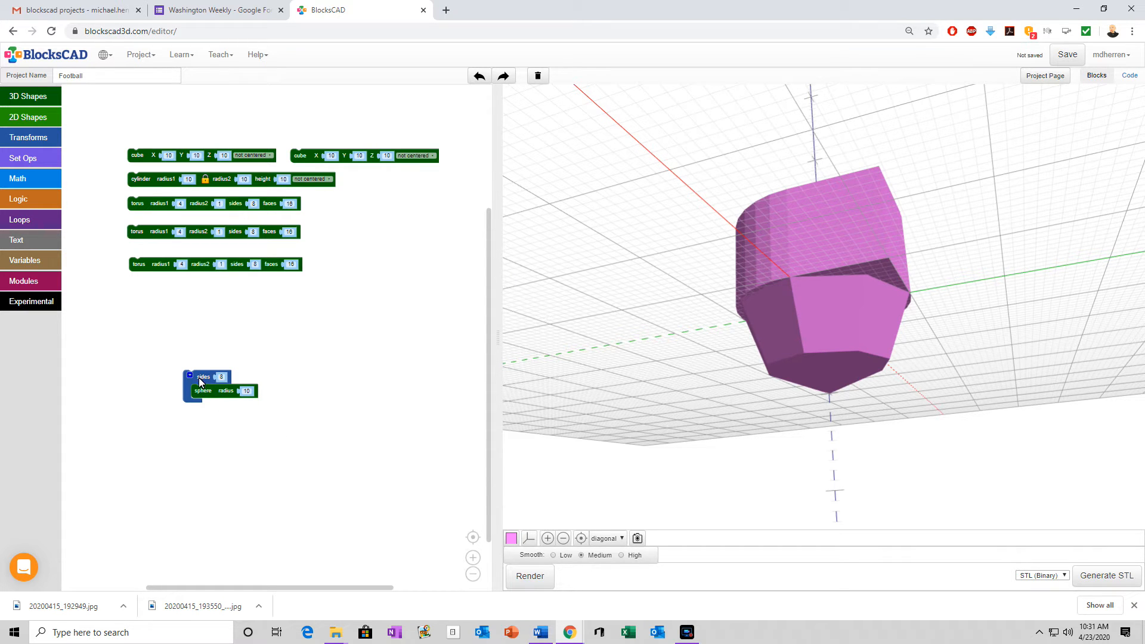
pyautogui.moveTo(858, 343); pyautogui.dragTo(865, 468)
# Step: Set the sphere's sides to 50, render the model and inspect the smoother surface
pyautogui.click(222, 377)
pyautogui.write('50')
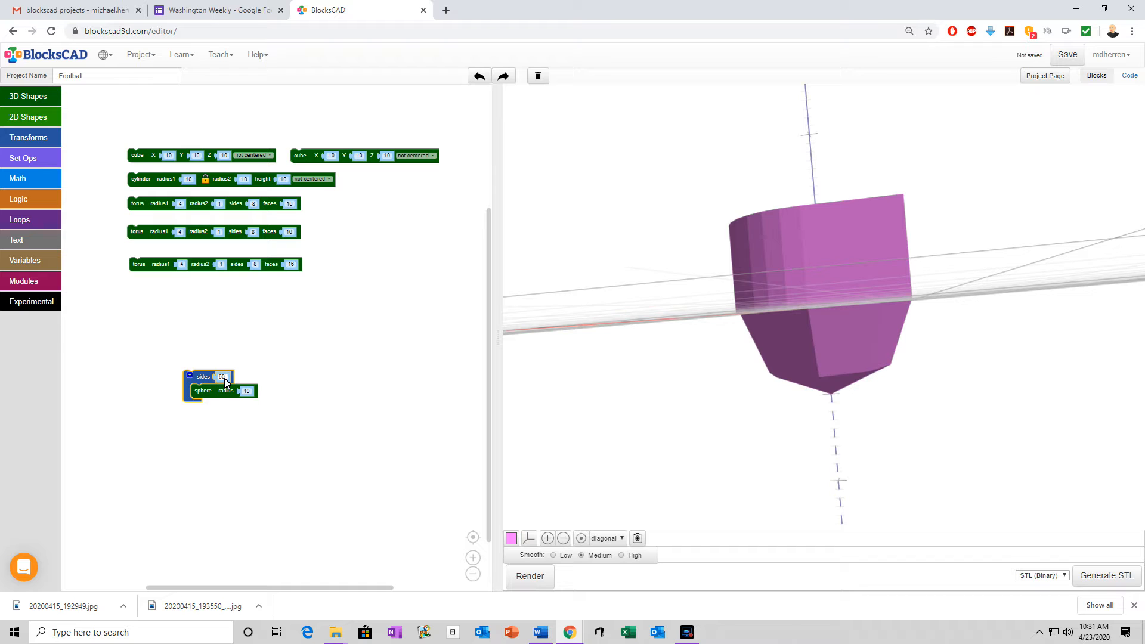
pyautogui.click(528, 576)
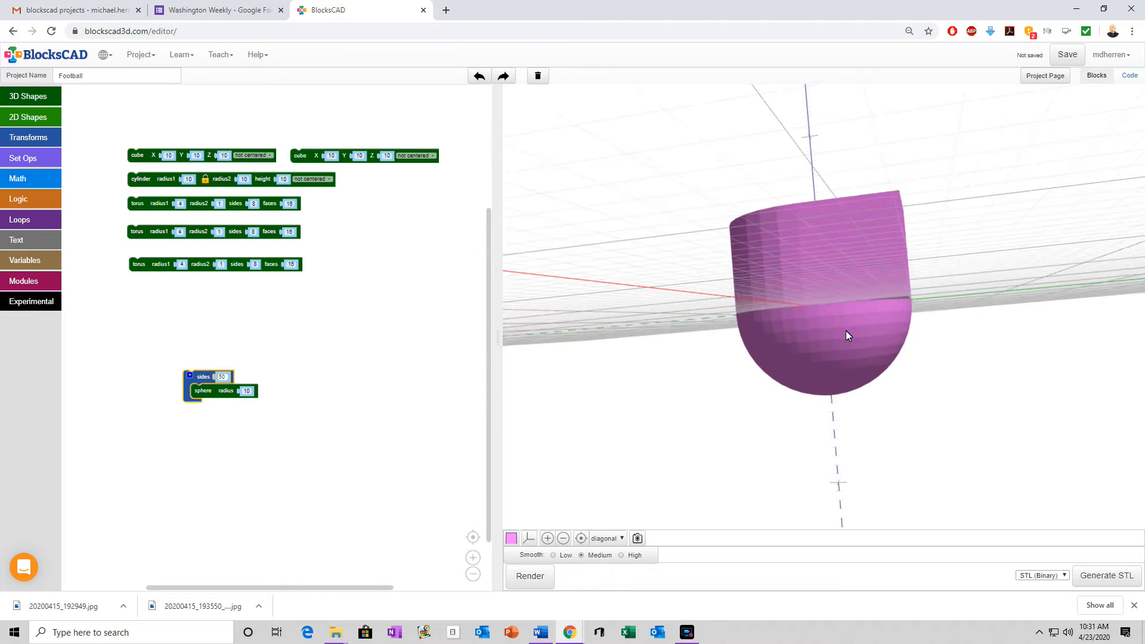
pyautogui.moveTo(863, 349); pyautogui.dragTo(825, 302)
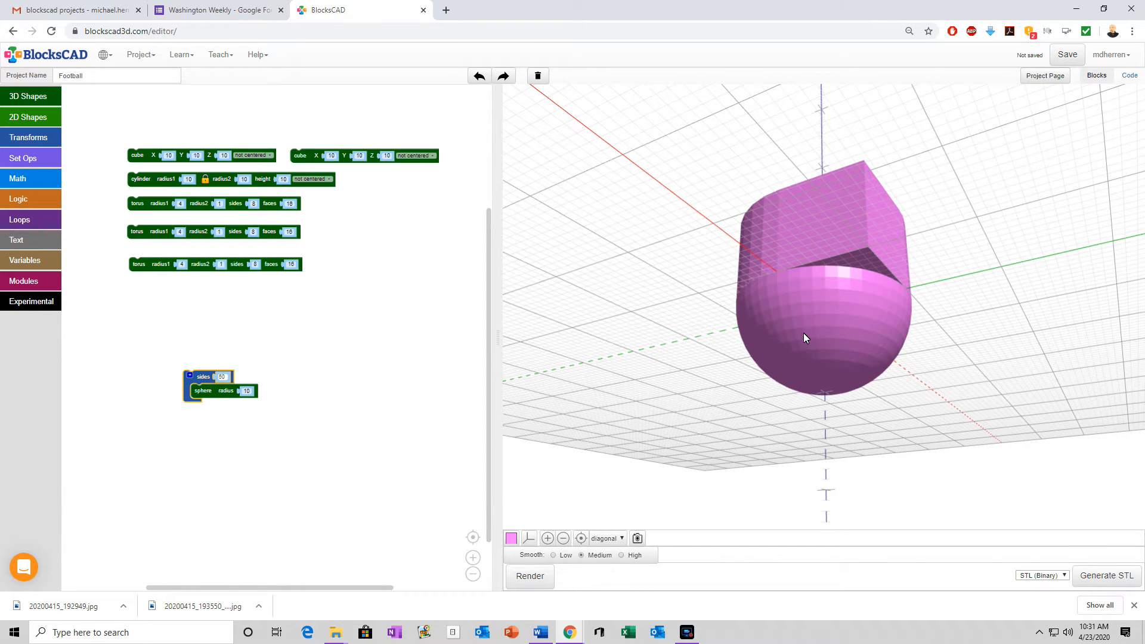
pyautogui.moveTo(829, 340); pyautogui.dragTo(831, 312)
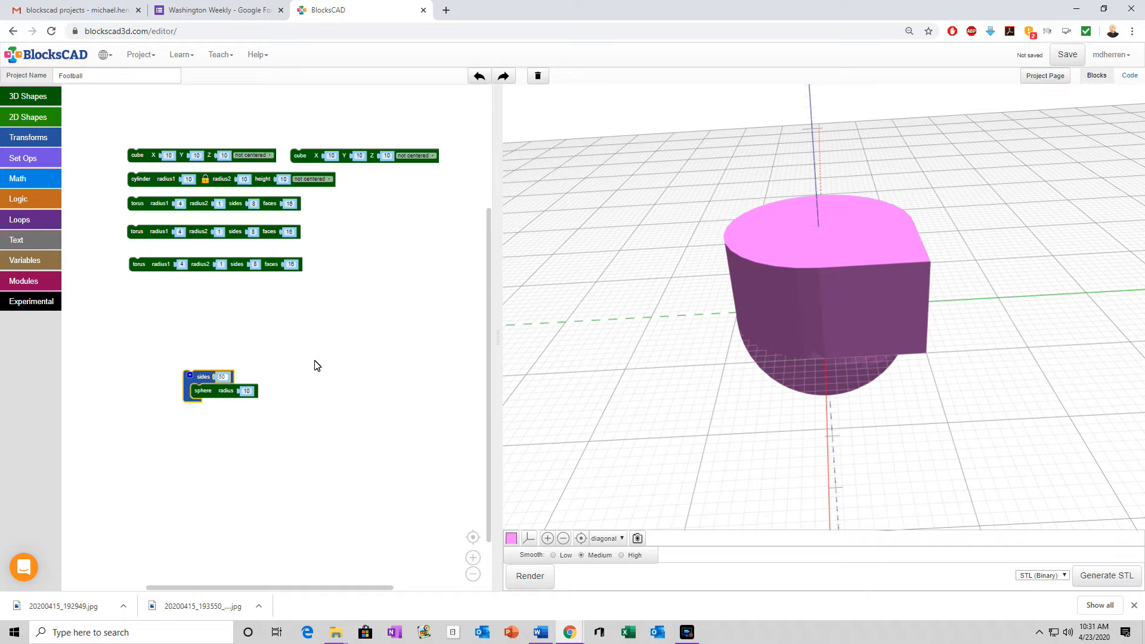
# Step: Move a torus block below the sphere and set its radius1 to 9.95, radius2 to 0.1 and sides to 50
pyautogui.moveTo(152, 237); pyautogui.dragTo(209, 454)
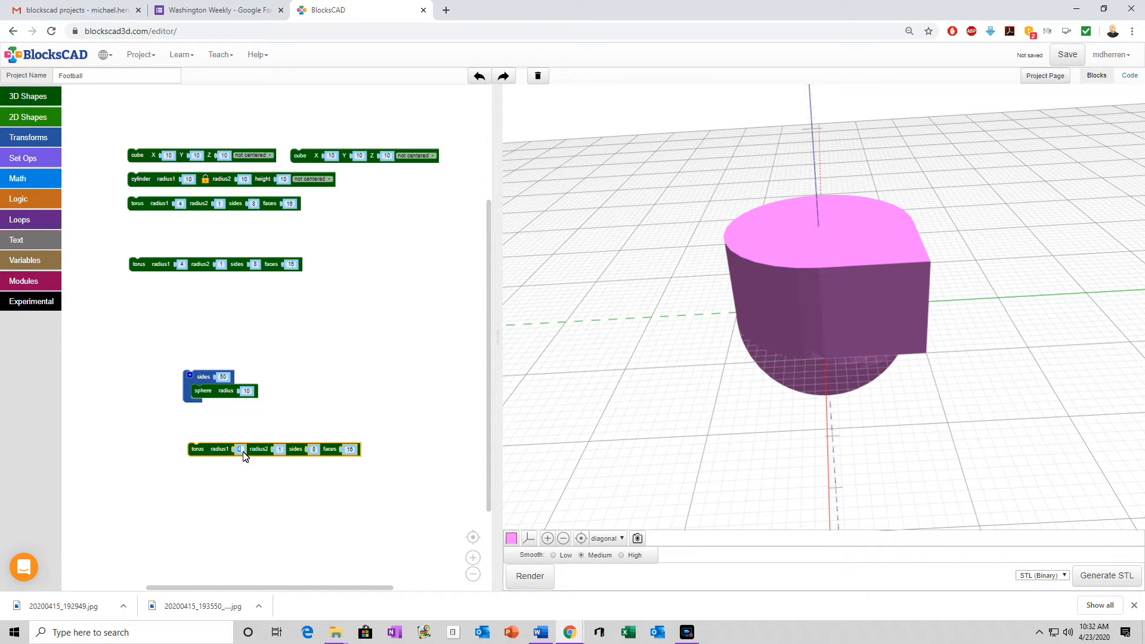
pyautogui.write('.95')
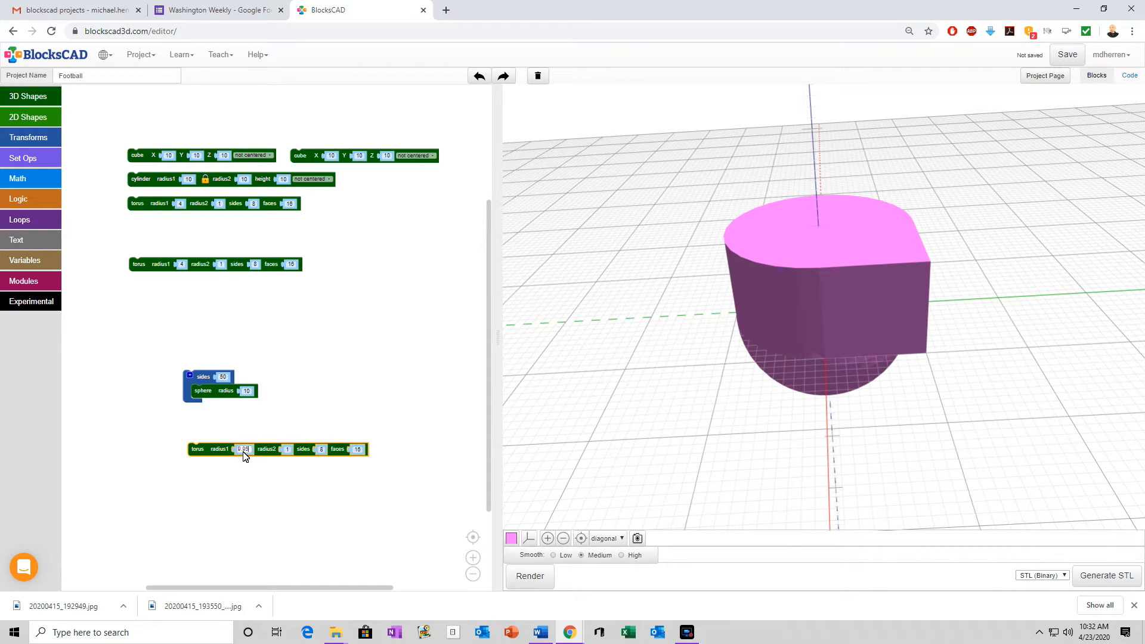
pyautogui.click(288, 450)
pyautogui.write('1.')
pyautogui.click(326, 451)
pyautogui.write('50')
pyautogui.click(362, 491)
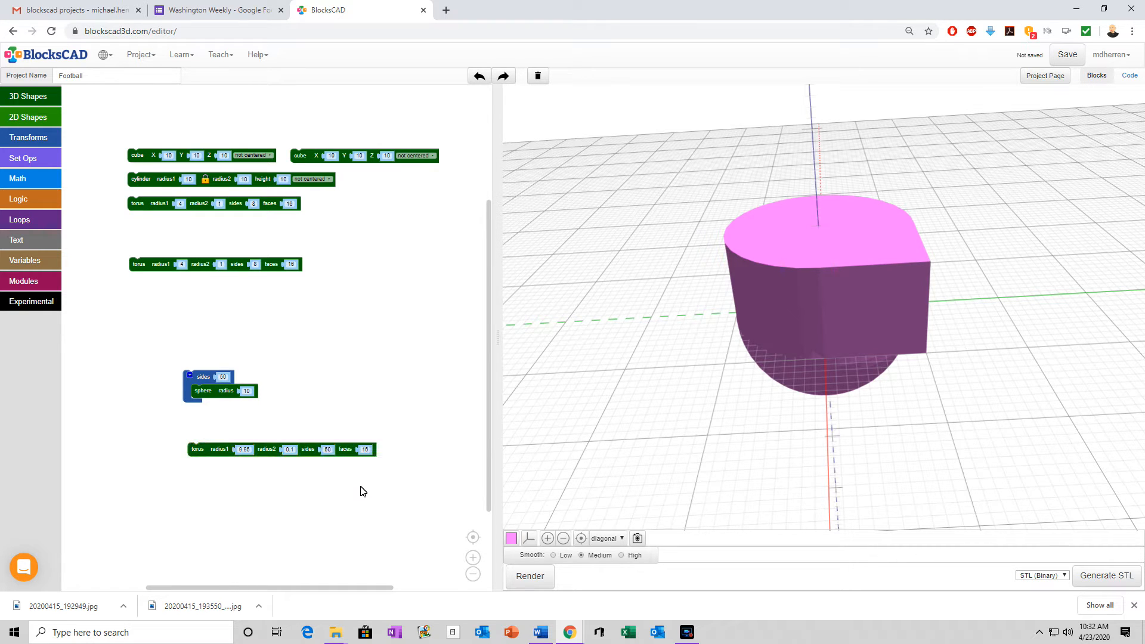
pyautogui.moveTo(213, 457); pyautogui.dragTo(209, 451)
pyautogui.click(226, 508)
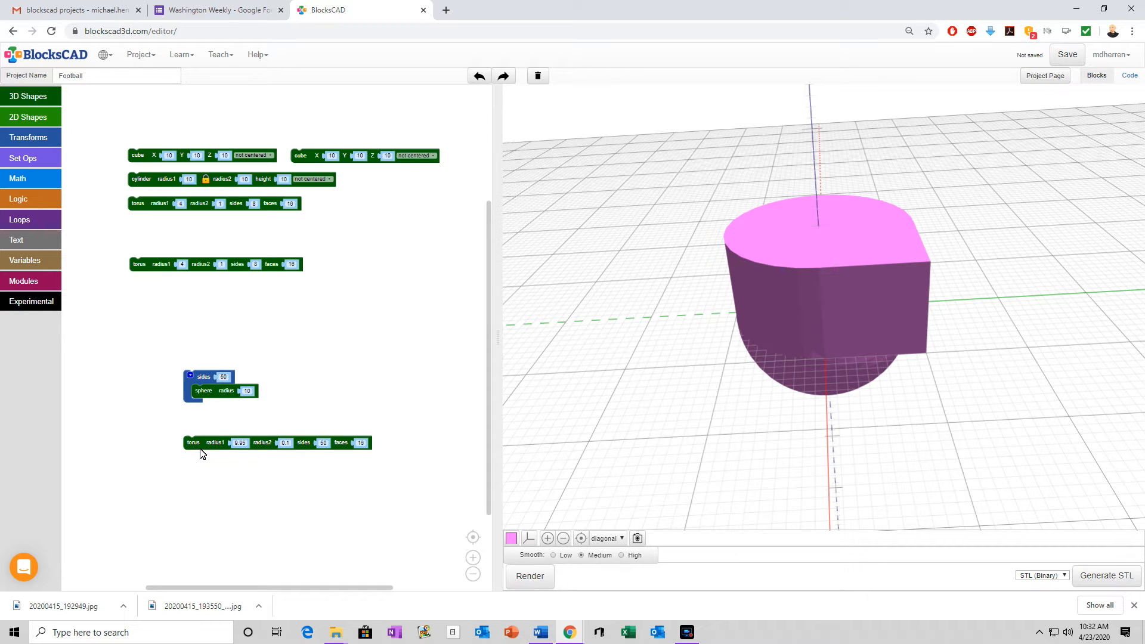
# Step: Move a second torus block below the first thin one, with radius1 9.95, radius2 0.1 and 50 sides
pyautogui.moveTo(201, 453)
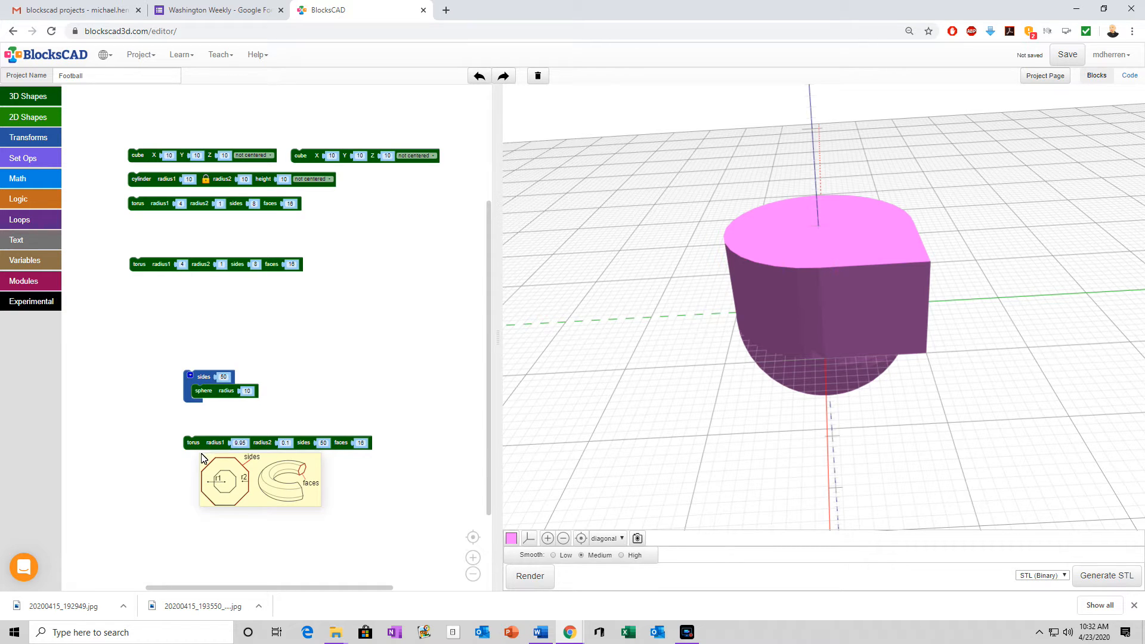
pyautogui.moveTo(152, 270); pyautogui.dragTo(208, 503)
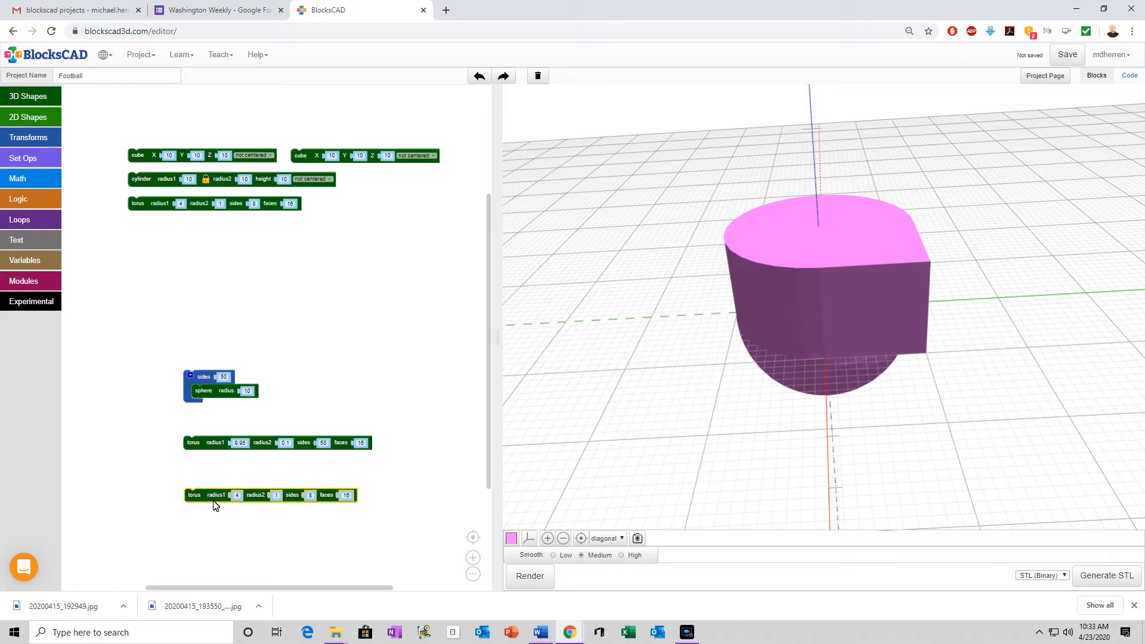
pyautogui.click(237, 496)
pyautogui.write('9.95')
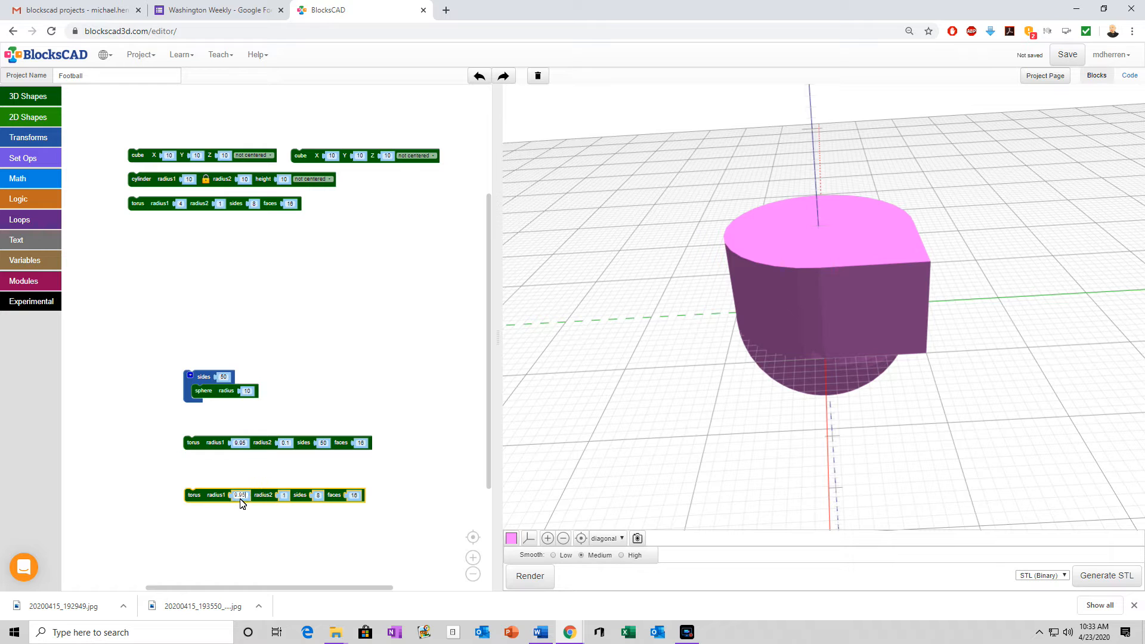
pyautogui.click(284, 496)
pyautogui.write('.1')
pyautogui.click(324, 499)
pyautogui.write('50')
pyautogui.click(332, 546)
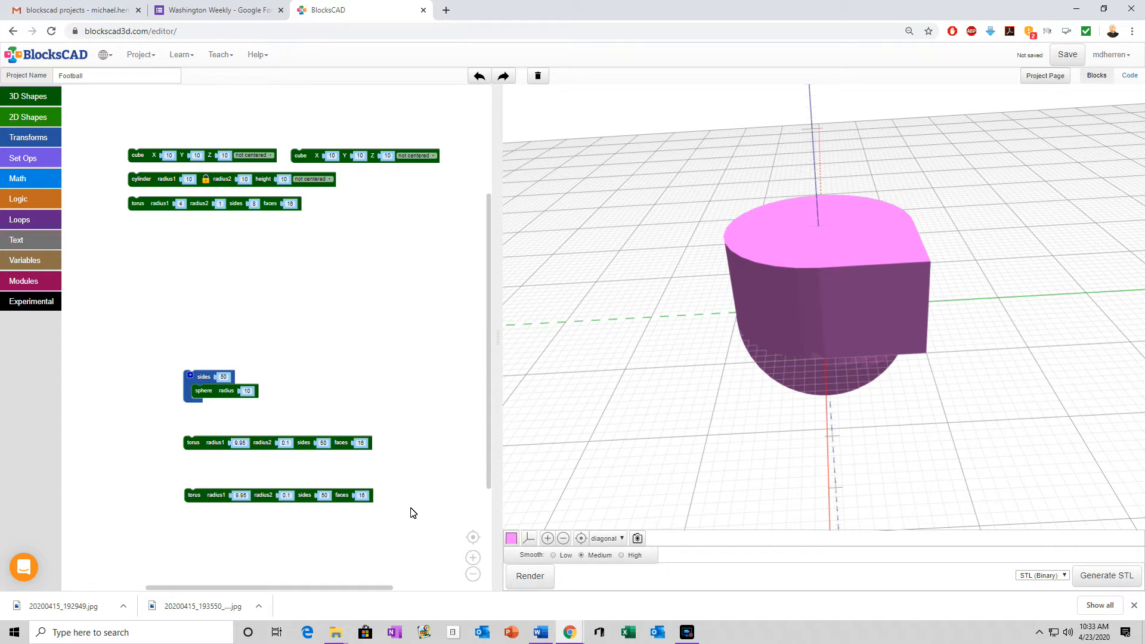
# Step: Wrap the lower thin torus in a rotate block and set its X rotation to 90°
pyautogui.click(24, 142)
pyautogui.moveTo(96, 122); pyautogui.dragTo(197, 474)
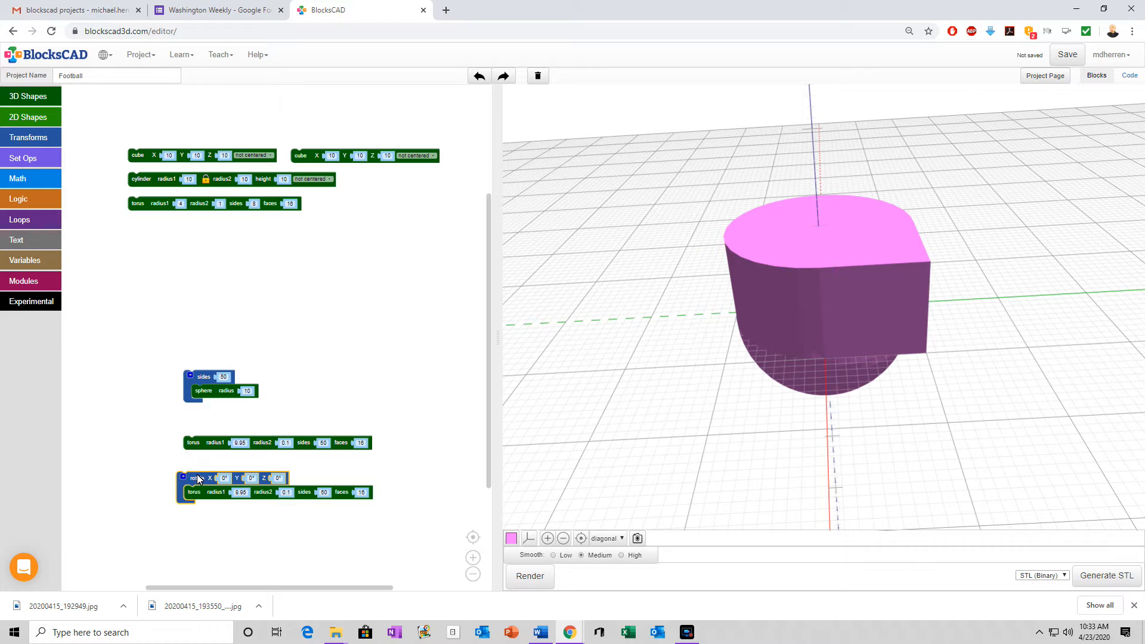
pyautogui.moveTo(859, 353); pyautogui.dragTo(910, 495)
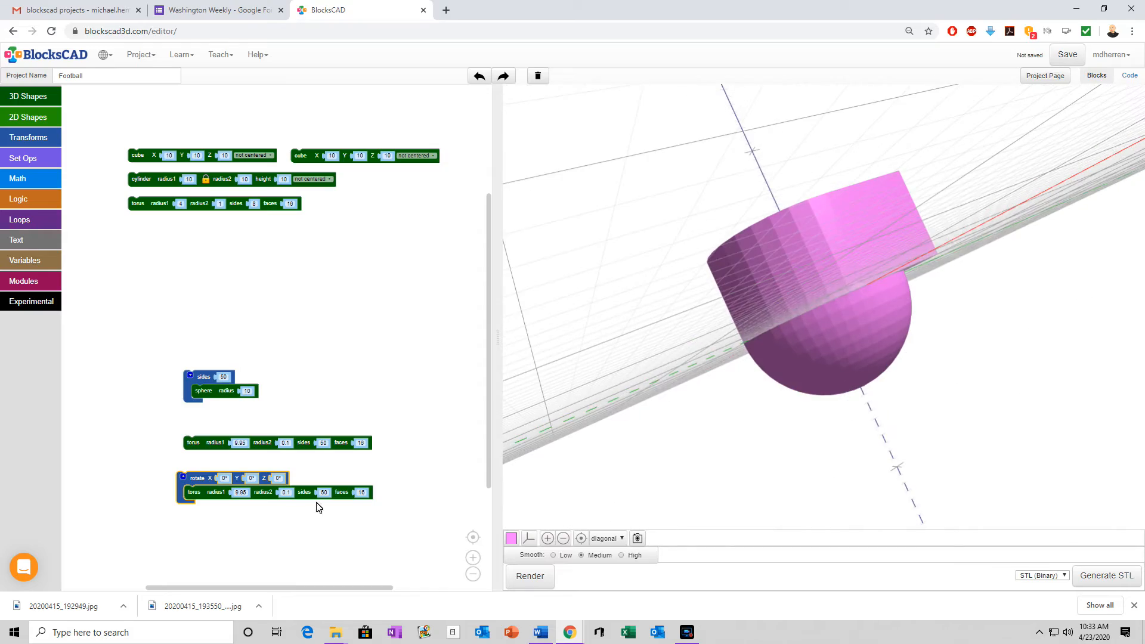
pyautogui.moveTo(734, 322); pyautogui.dragTo(828, 330)
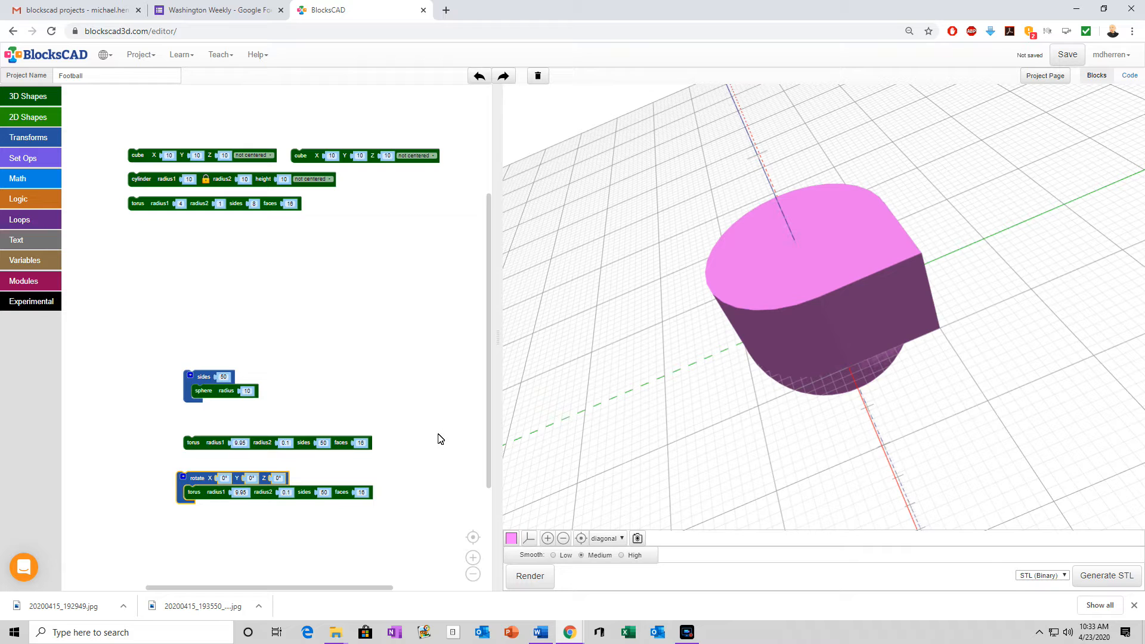
pyautogui.click(225, 479)
pyautogui.write('90')
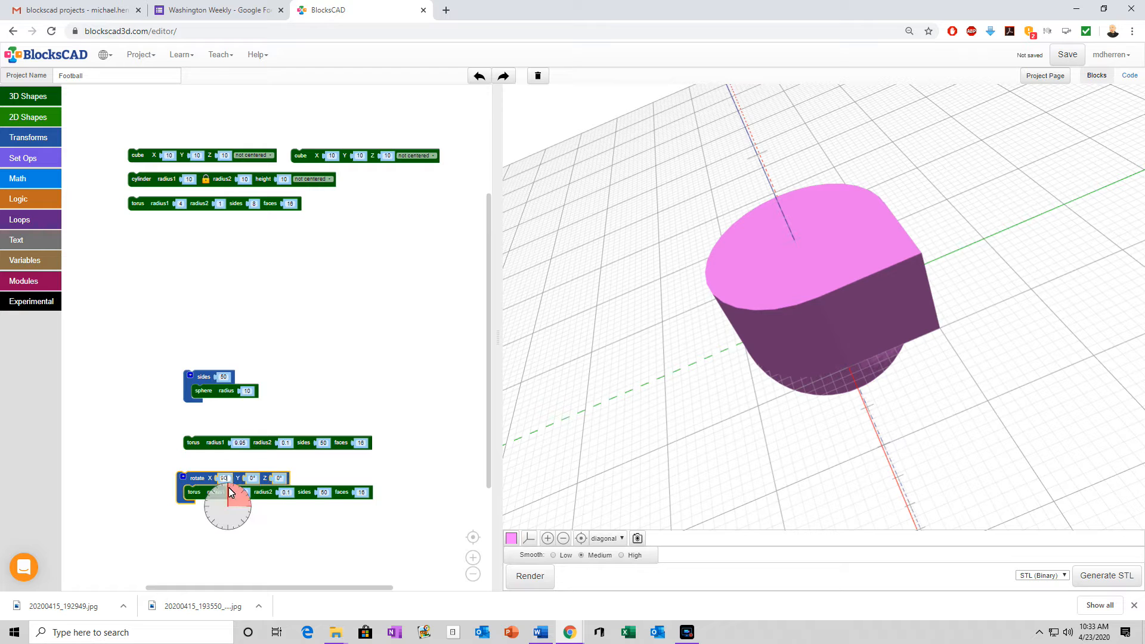
pyautogui.press('Return')
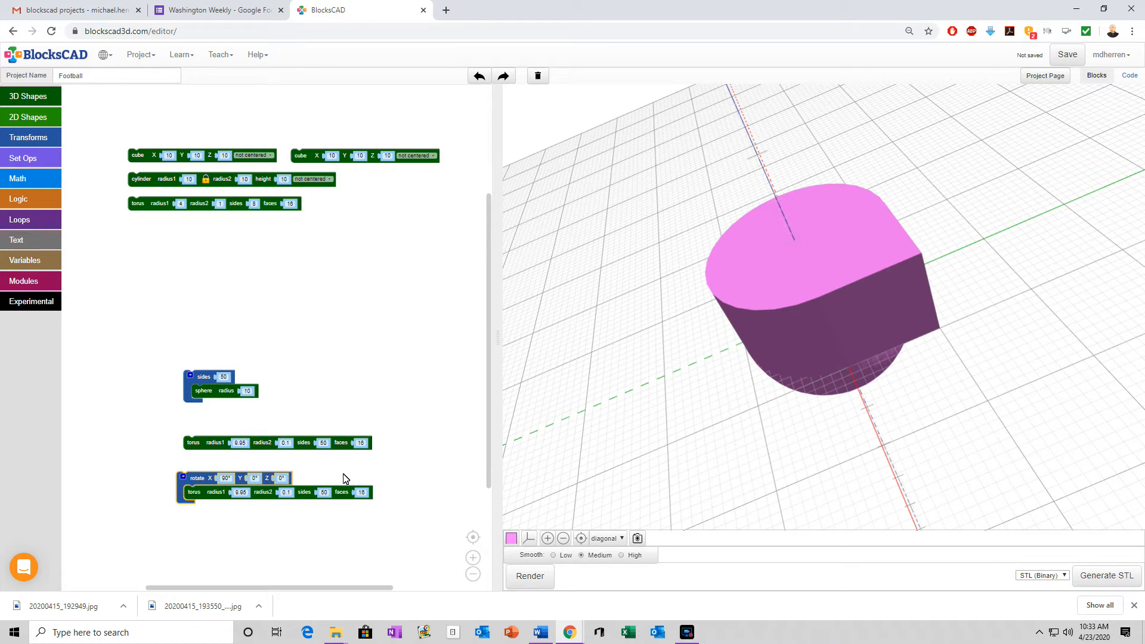
# Step: Subtract the unrotated thin torus from the 50-sided sphere with a difference block, and add a second minus slot to that block
pyautogui.click(35, 156)
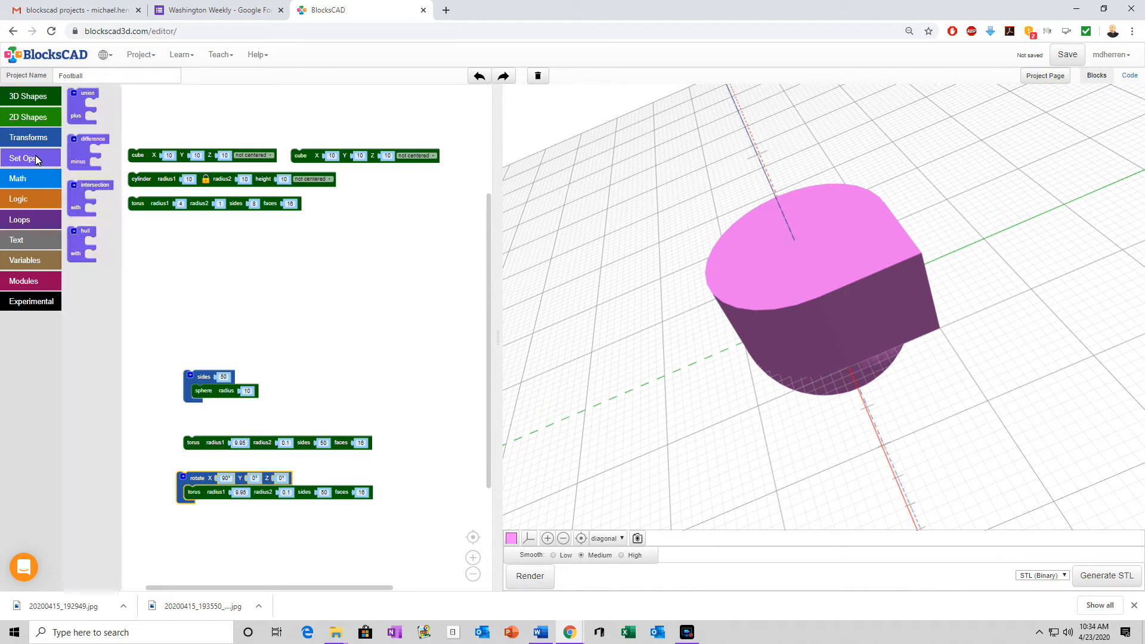
pyautogui.moveTo(77, 158); pyautogui.dragTo(162, 353)
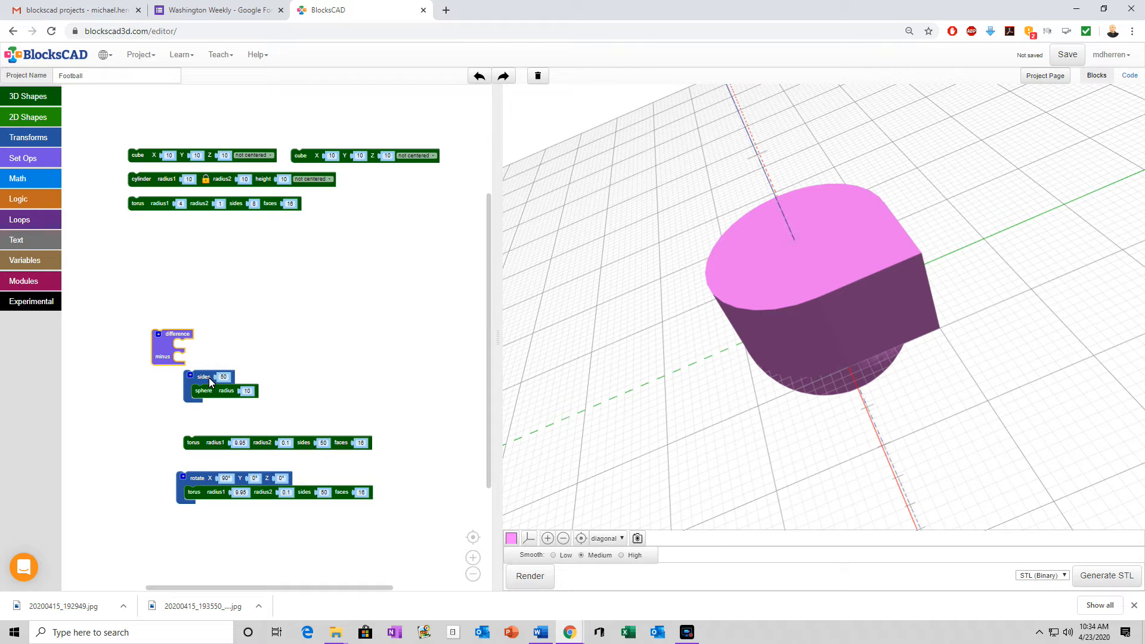
pyautogui.moveTo(208, 377); pyautogui.dragTo(198, 347)
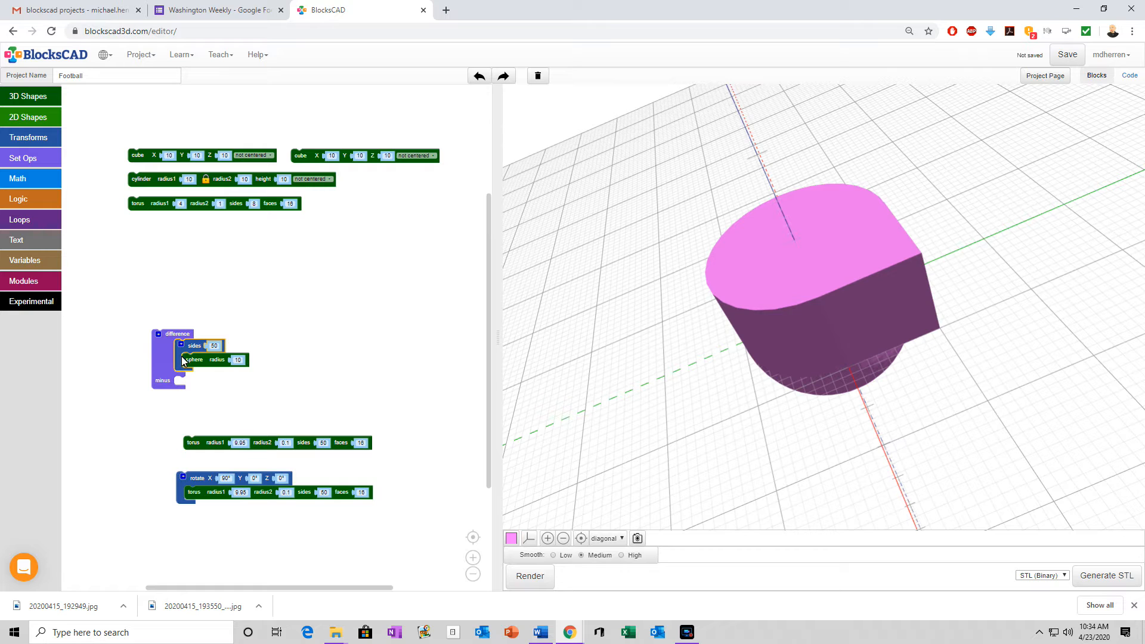
pyautogui.moveTo(210, 447); pyautogui.dragTo(196, 391)
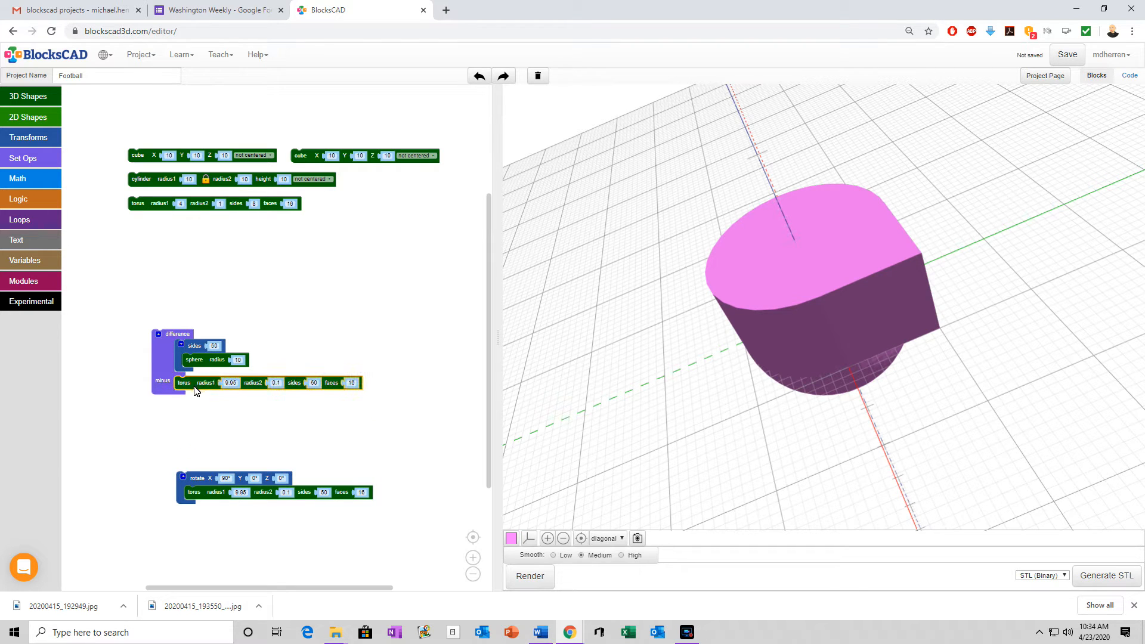
pyautogui.click(159, 335)
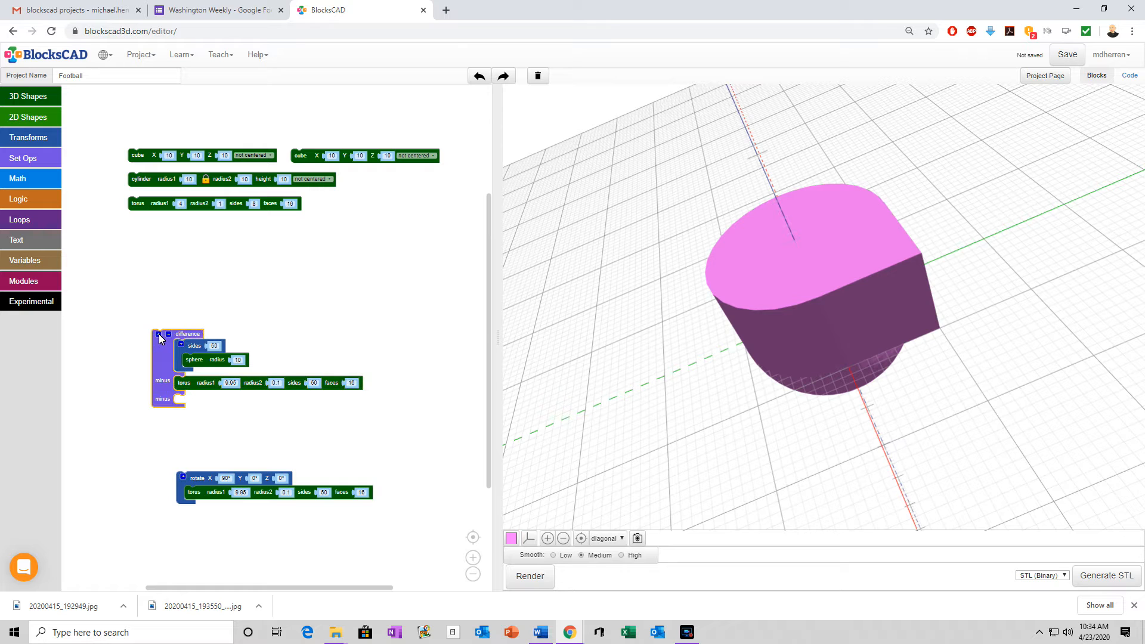
# Step: Subtract the rotated thin torus through the difference block's empty second minus slot, render, and inspect the result up close
pyautogui.moveTo(202, 473); pyautogui.dragTo(195, 409)
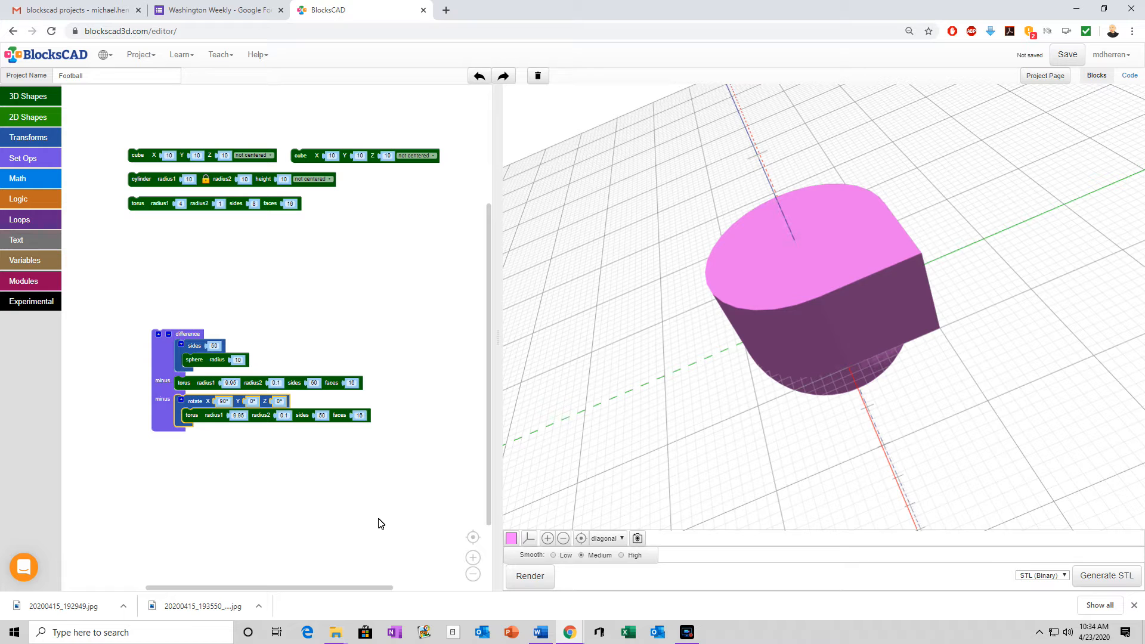
pyautogui.click(530, 577)
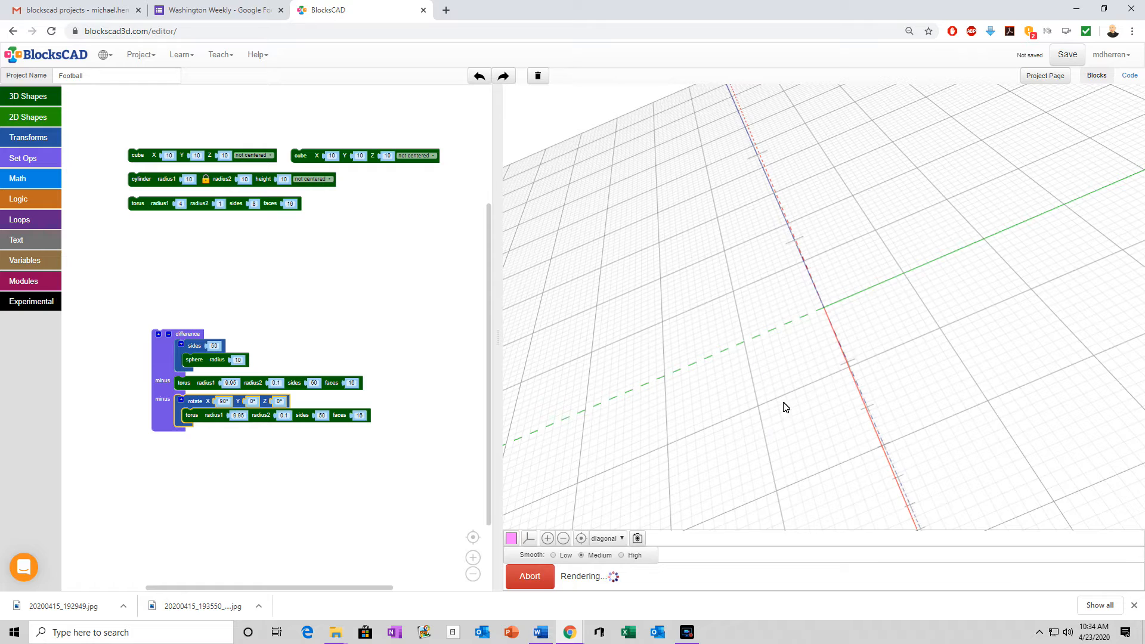
pyautogui.moveTo(785, 422); pyautogui.dragTo(810, 189)
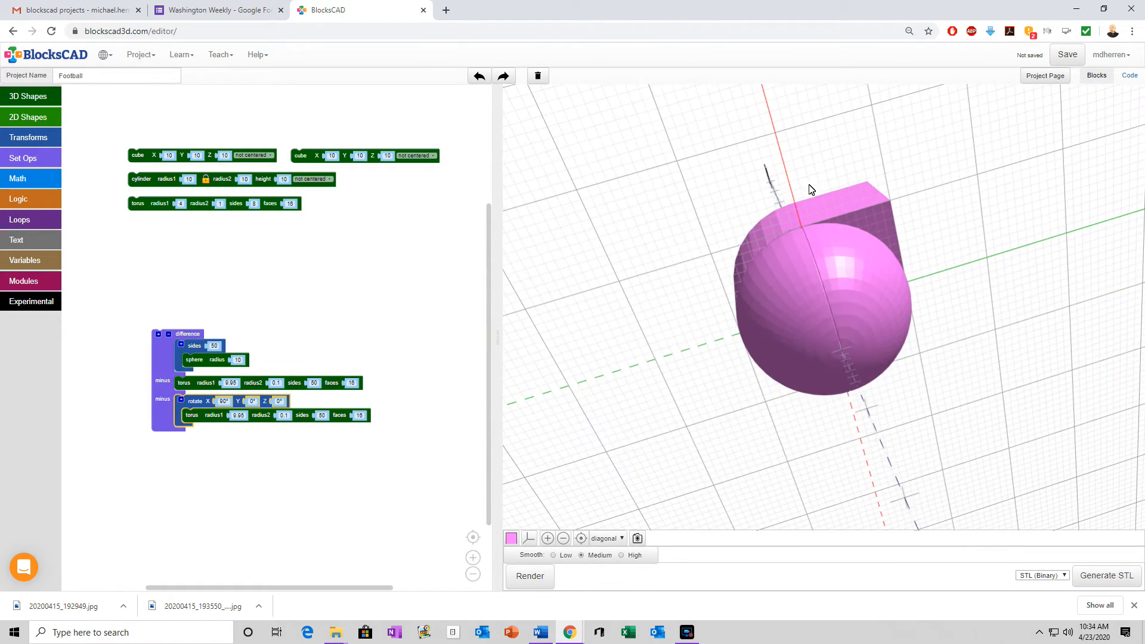
pyautogui.scroll(5, 825, 290)
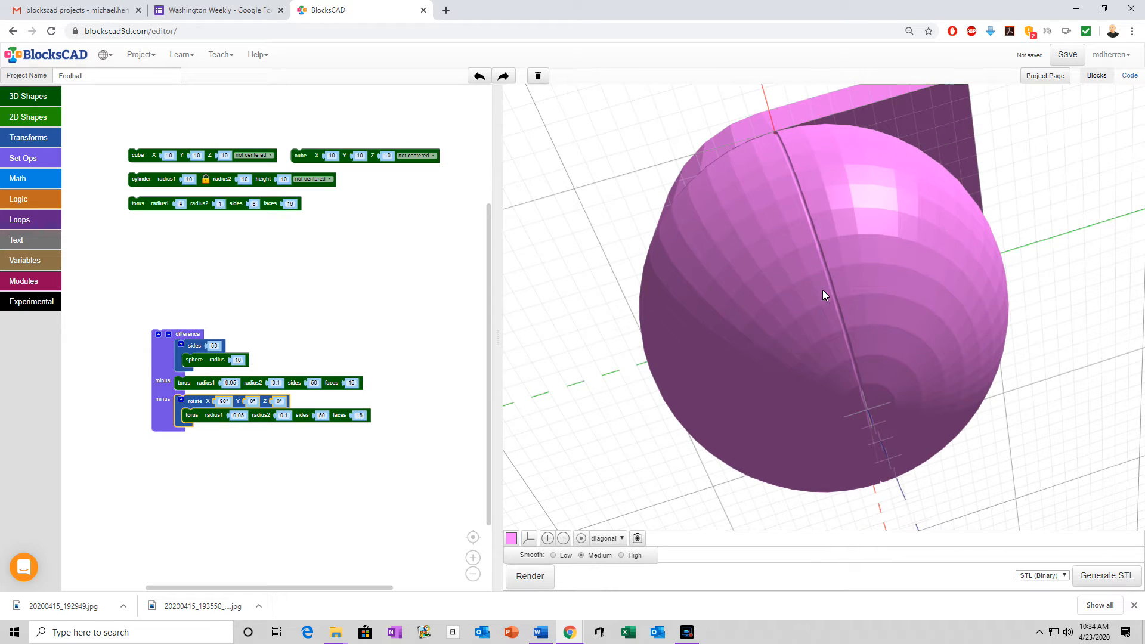
pyautogui.moveTo(793, 168); pyautogui.dragTo(784, 276)
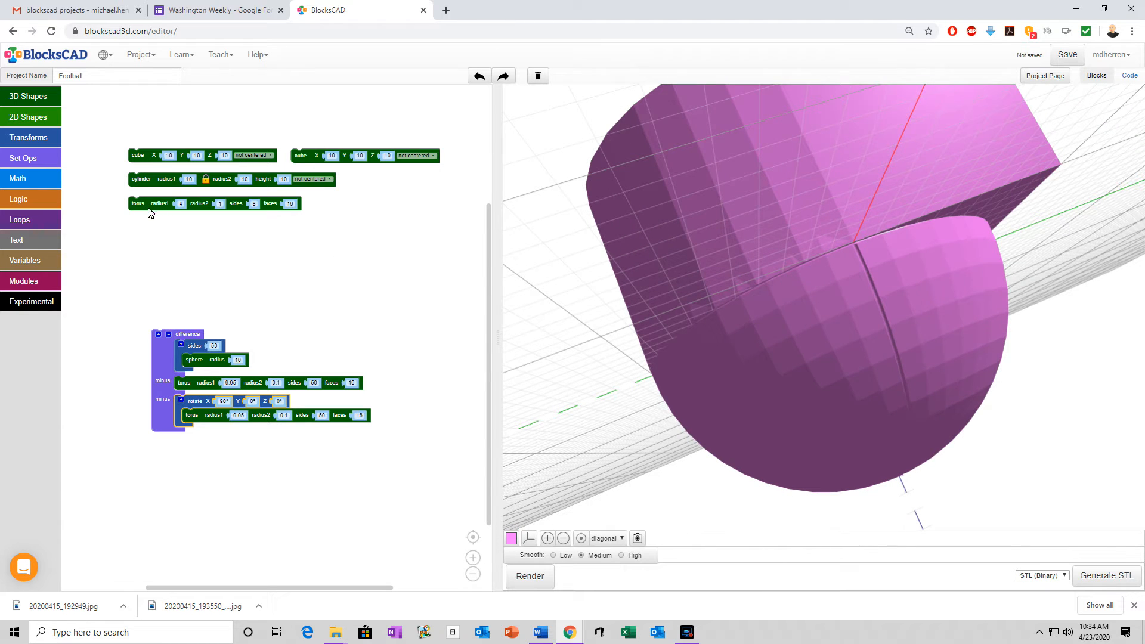
# Step: Disable the four loose blocks above the difference block: both cubes, the cylinder and the torus with radius1 4
pyautogui.rightClick(150, 159)
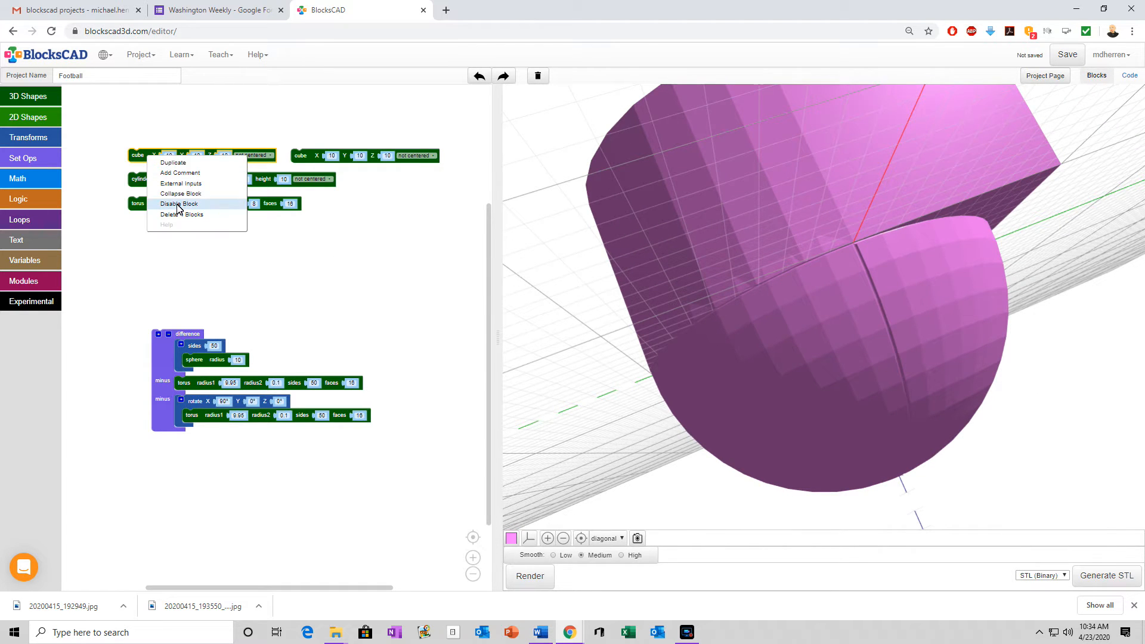
pyautogui.click(174, 202)
pyautogui.rightClick(149, 178)
pyautogui.click(173, 226)
pyautogui.rightClick(150, 206)
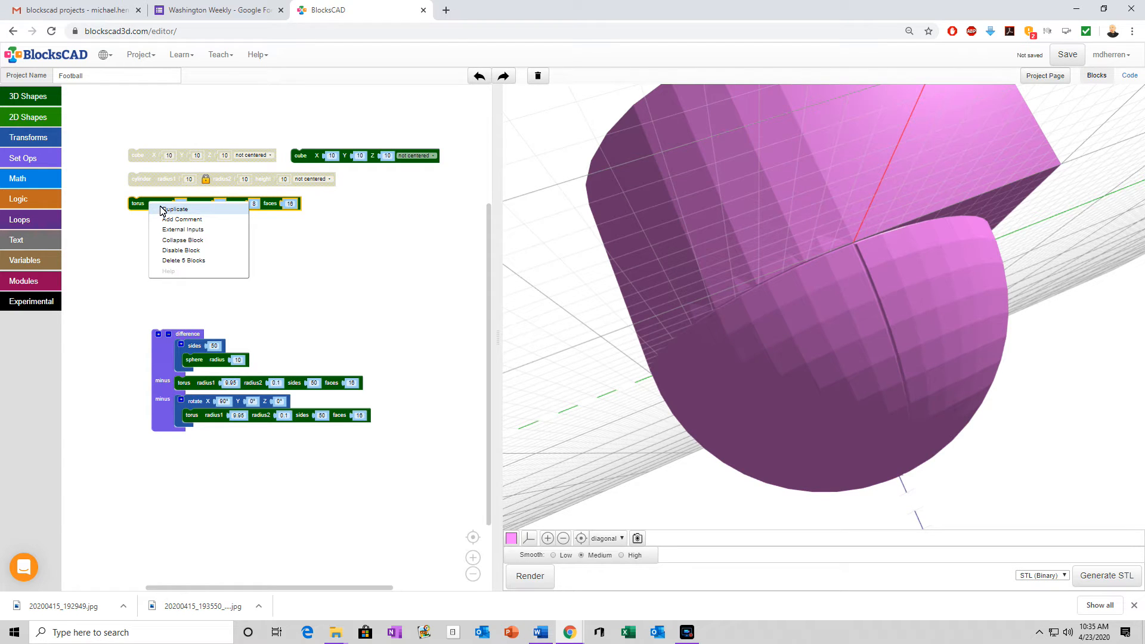
pyautogui.click(176, 251)
pyautogui.rightClick(302, 157)
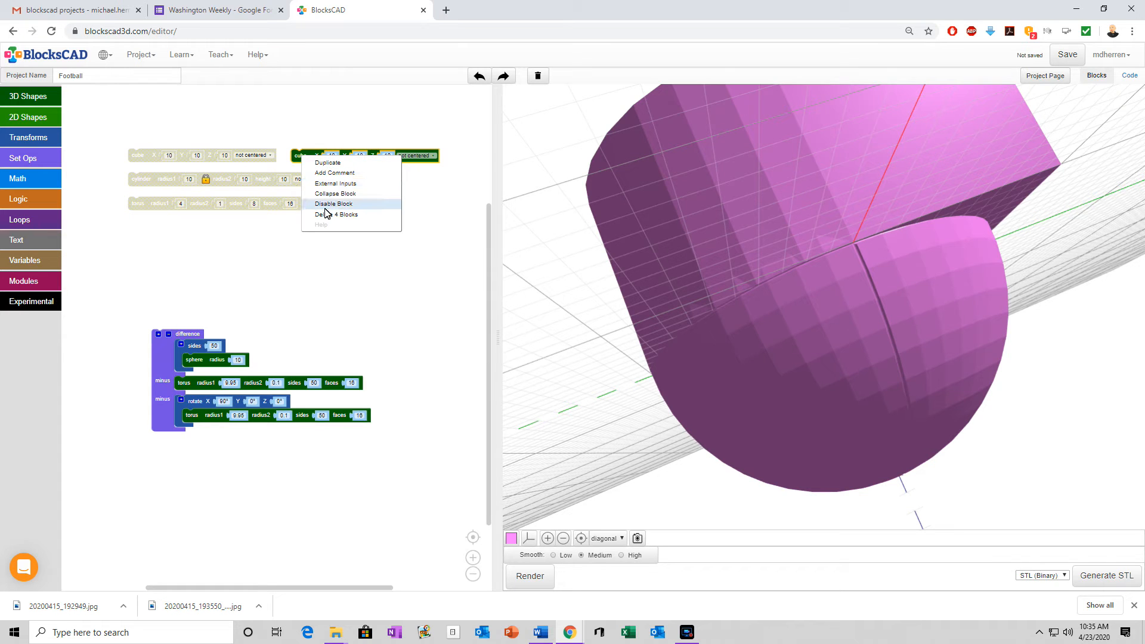
pyautogui.click(326, 205)
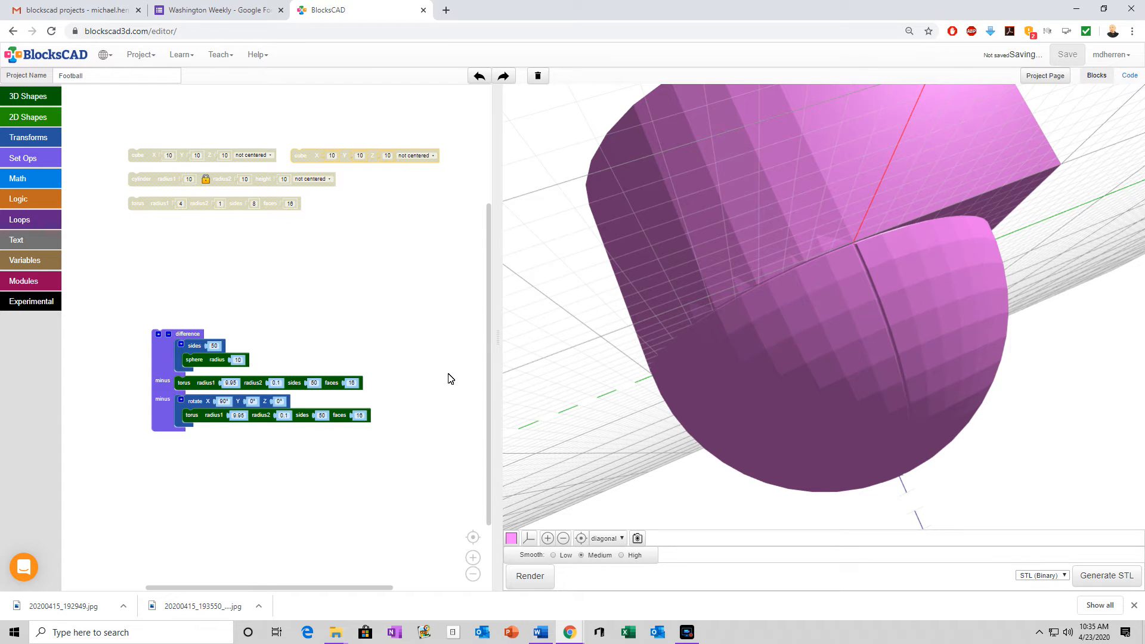
# Step: Render the model again and inspect the crossing seam grooves from several angles
pyautogui.click(541, 578)
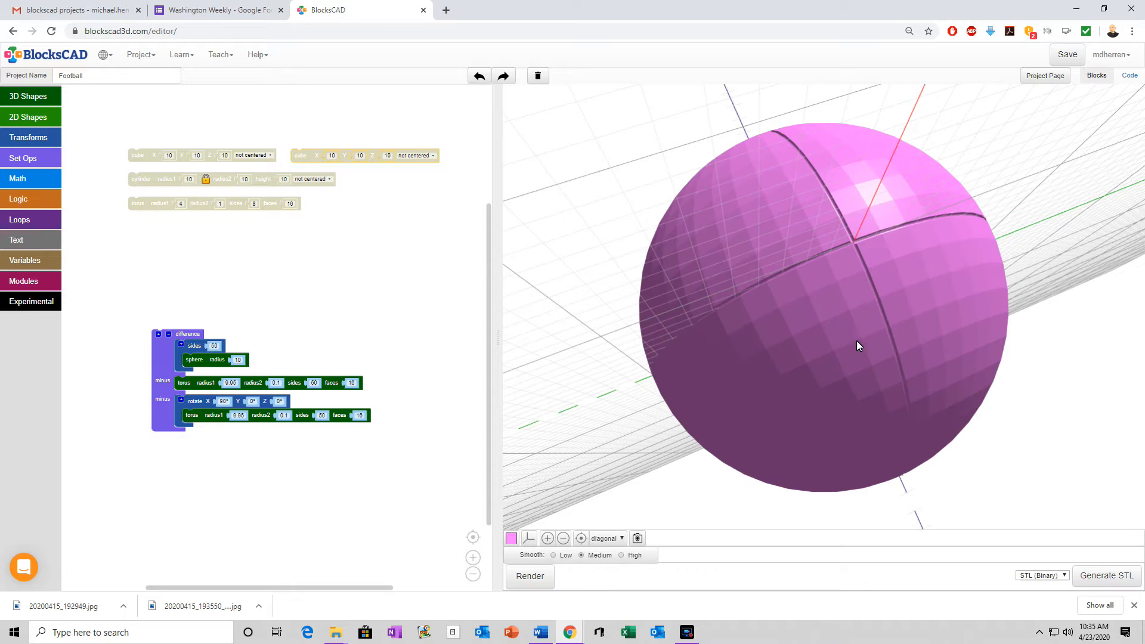
pyautogui.moveTo(857, 335); pyautogui.dragTo(823, 325)
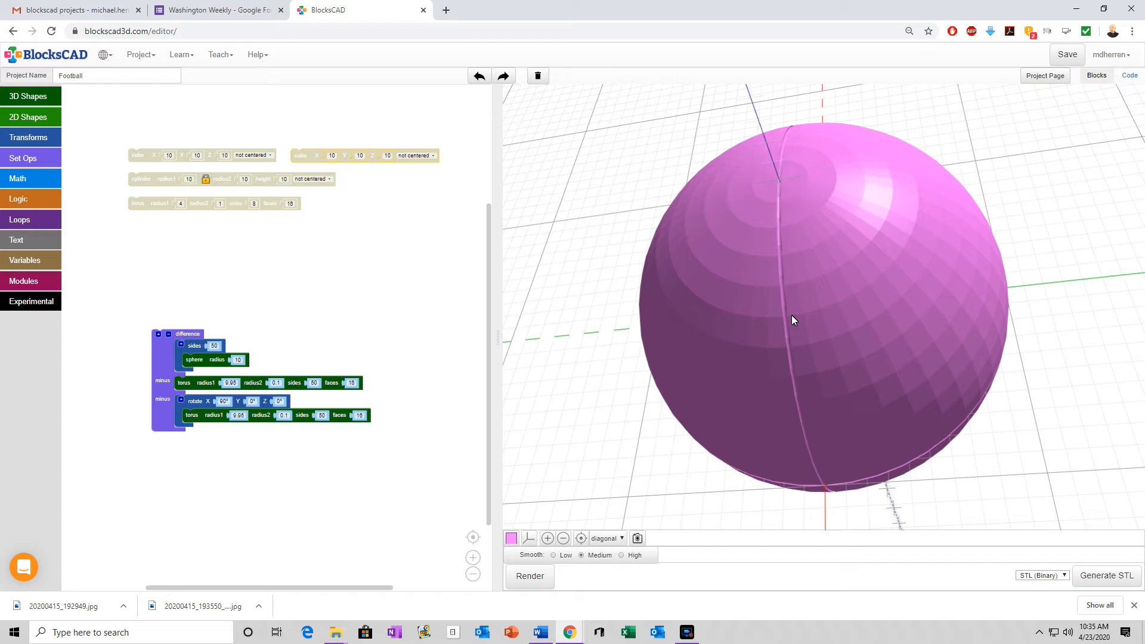
pyautogui.moveTo(787, 340); pyautogui.dragTo(745, 341)
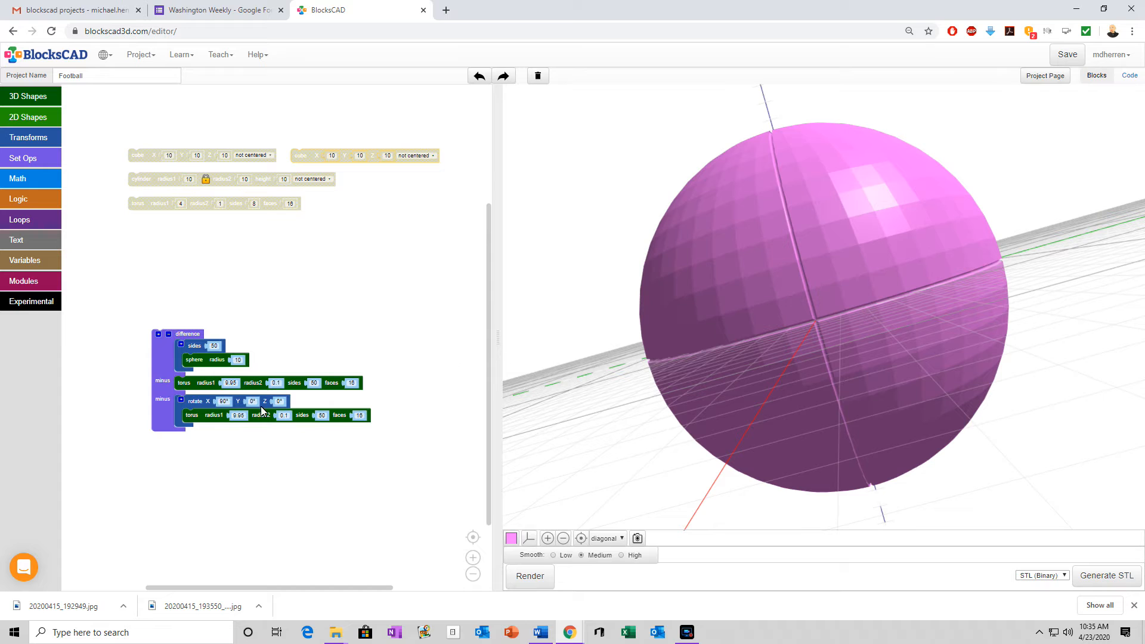
# Step: Pull the rotated torus out of the difference block and render the sphere with only the unrotated torus subtracted
pyautogui.moveTo(195, 401); pyautogui.dragTo(246, 444)
pyautogui.click(514, 578)
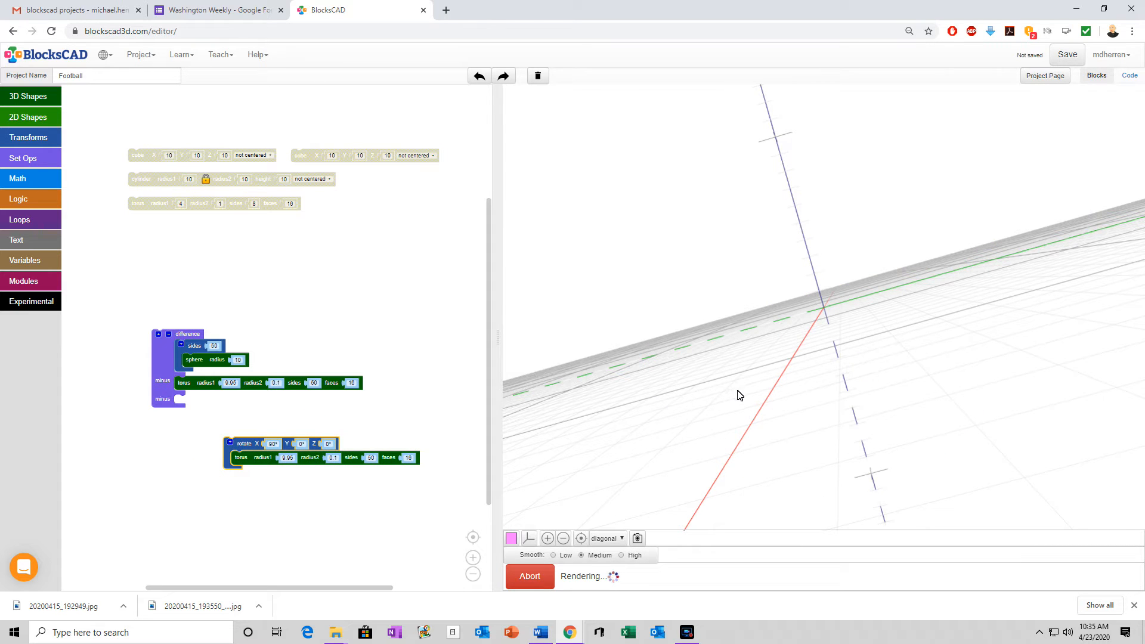
pyautogui.moveTo(815, 347); pyautogui.dragTo(752, 228)
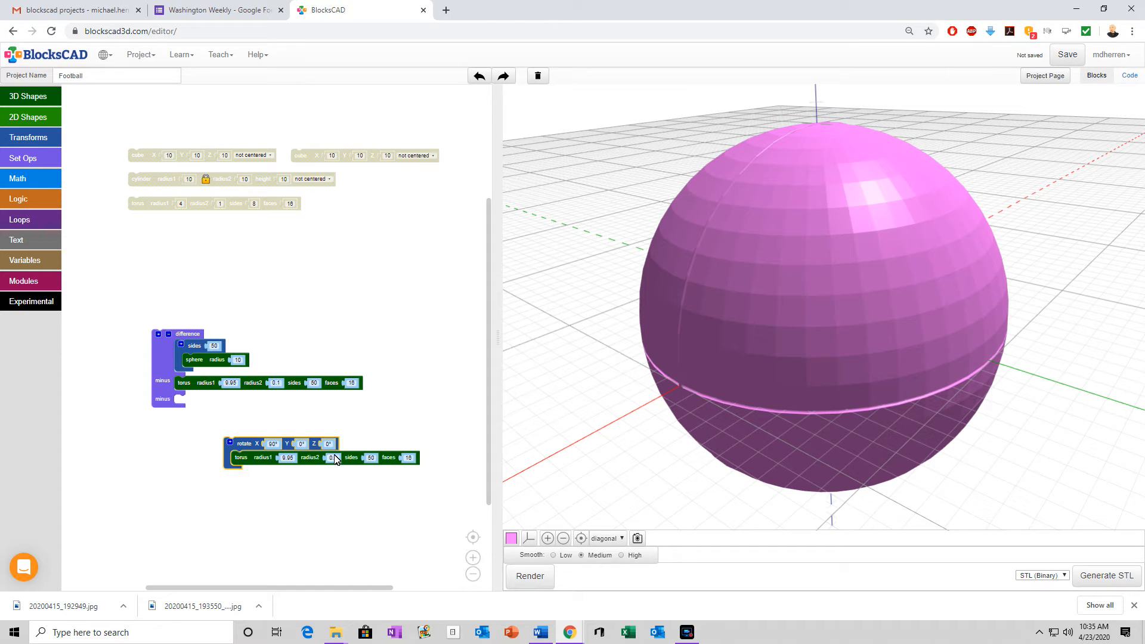
# Step: Put the rotated torus back into the second minus slot and render the sphere again
pyautogui.moveTo(253, 449); pyautogui.dragTo(202, 409)
pyautogui.click(531, 576)
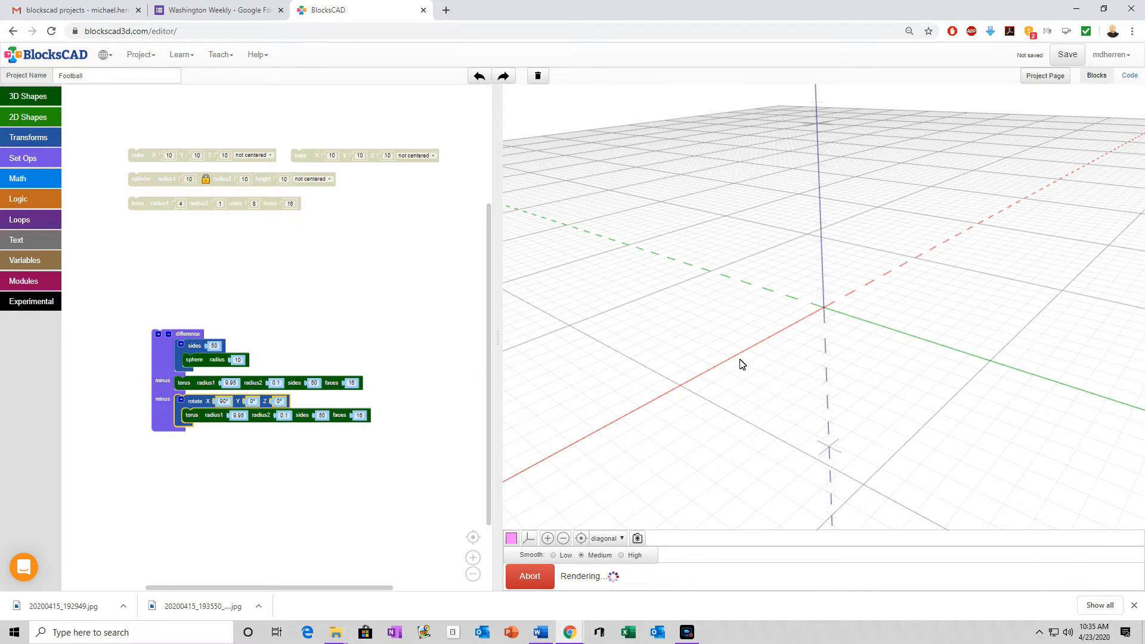
pyautogui.moveTo(819, 341); pyautogui.dragTo(715, 285)
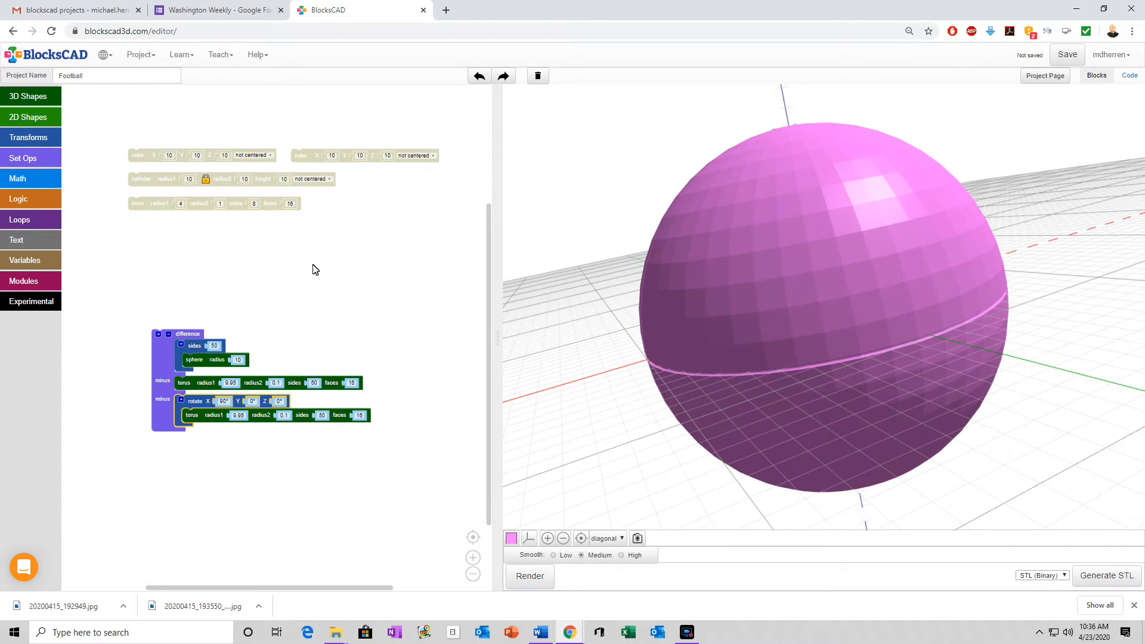
# Step: Wrap the difference block in a taper block along the X axis with scale 0.5, and render the tapered shape
pyautogui.scroll(-5, 735, 332)
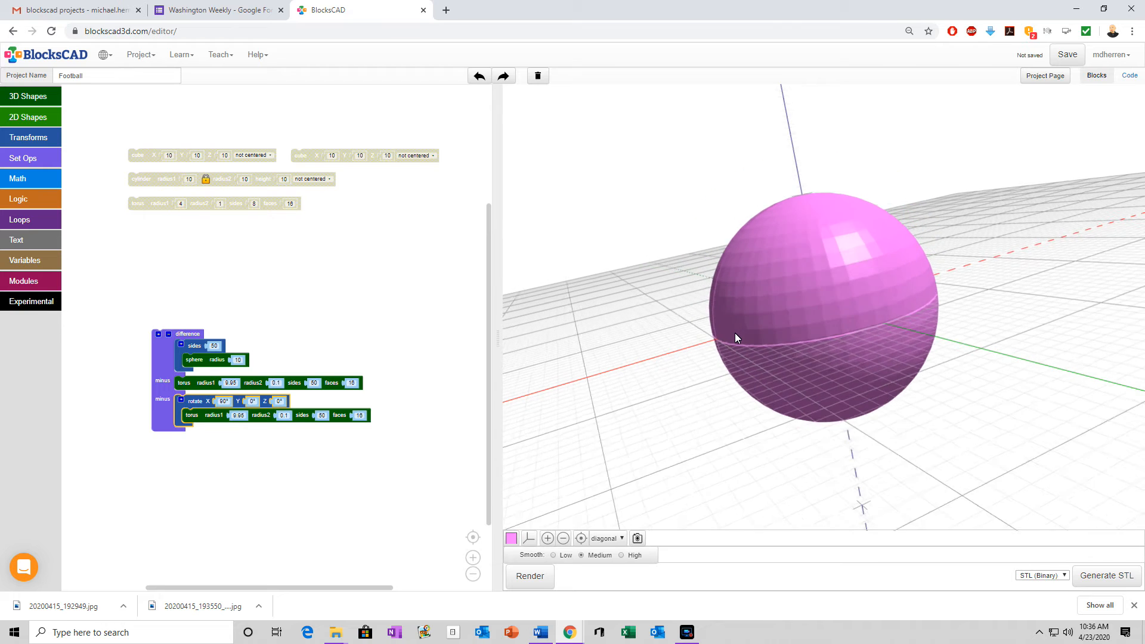
pyautogui.click(38, 141)
pyautogui.moveTo(97, 354); pyautogui.dragTo(175, 324)
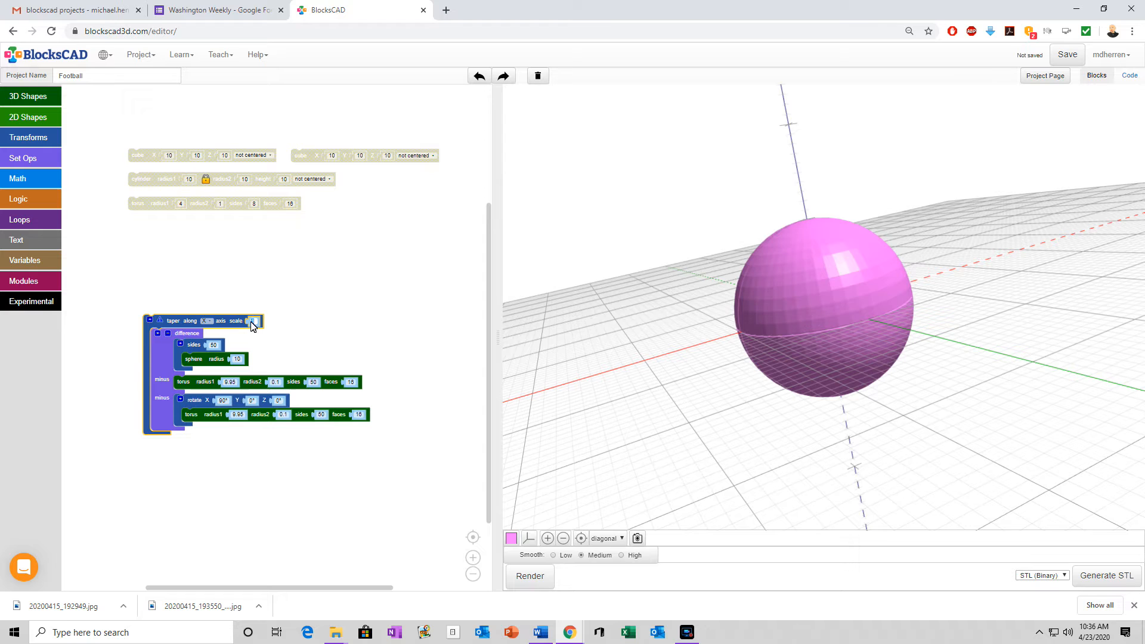
pyautogui.write('5')
pyautogui.press('Home')
pyautogui.write('0.')
pyautogui.click(338, 325)
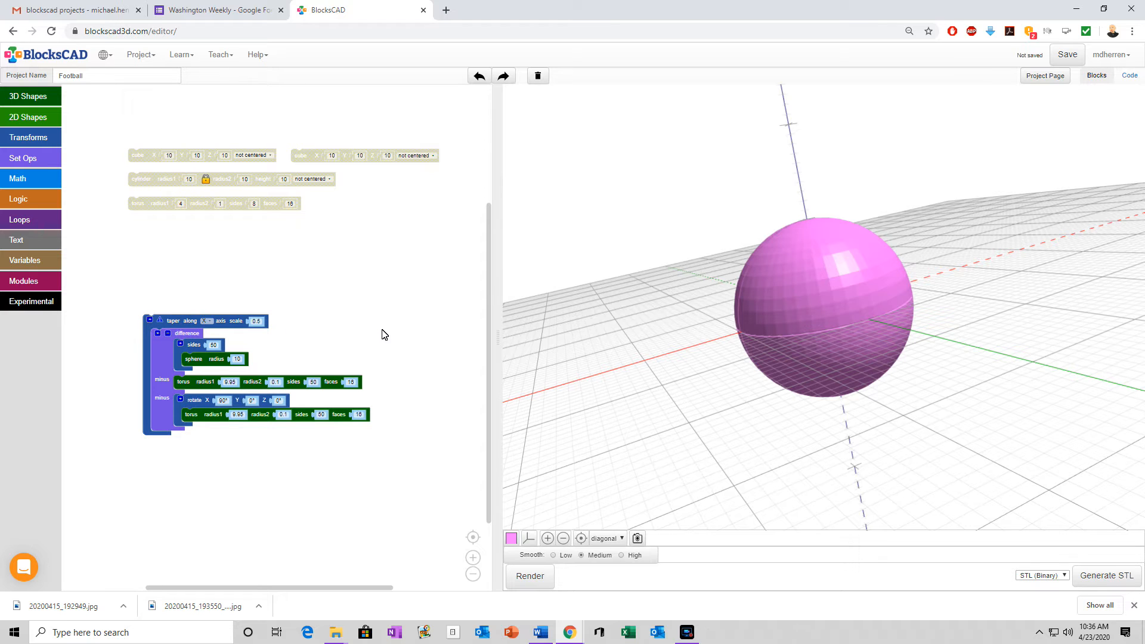
pyautogui.click(534, 575)
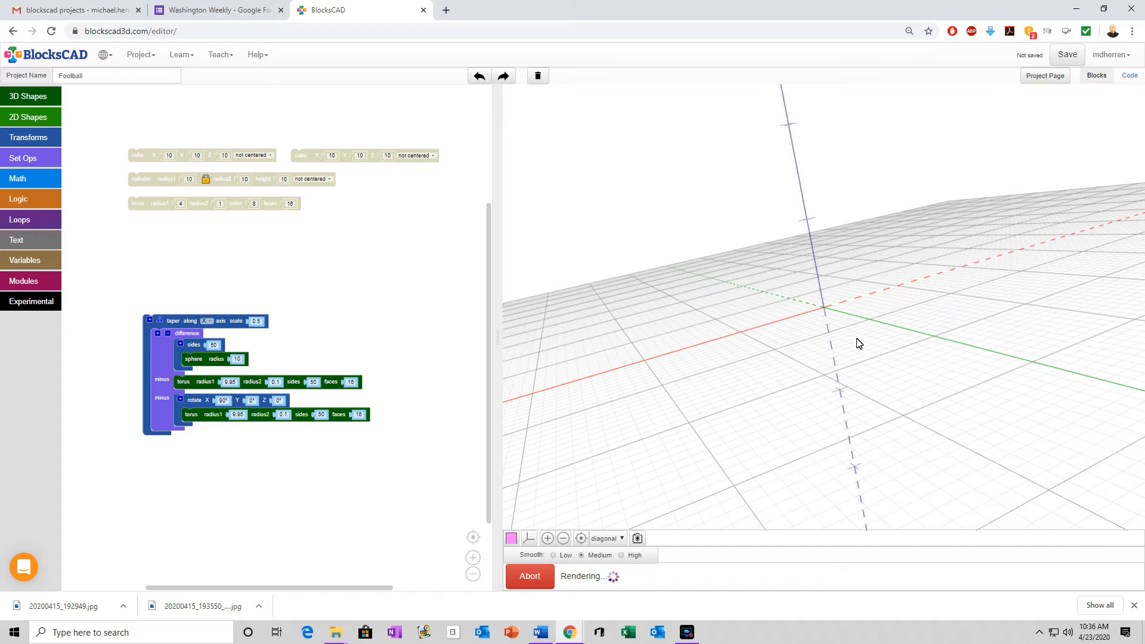
pyautogui.moveTo(863, 322); pyautogui.dragTo(777, 333)
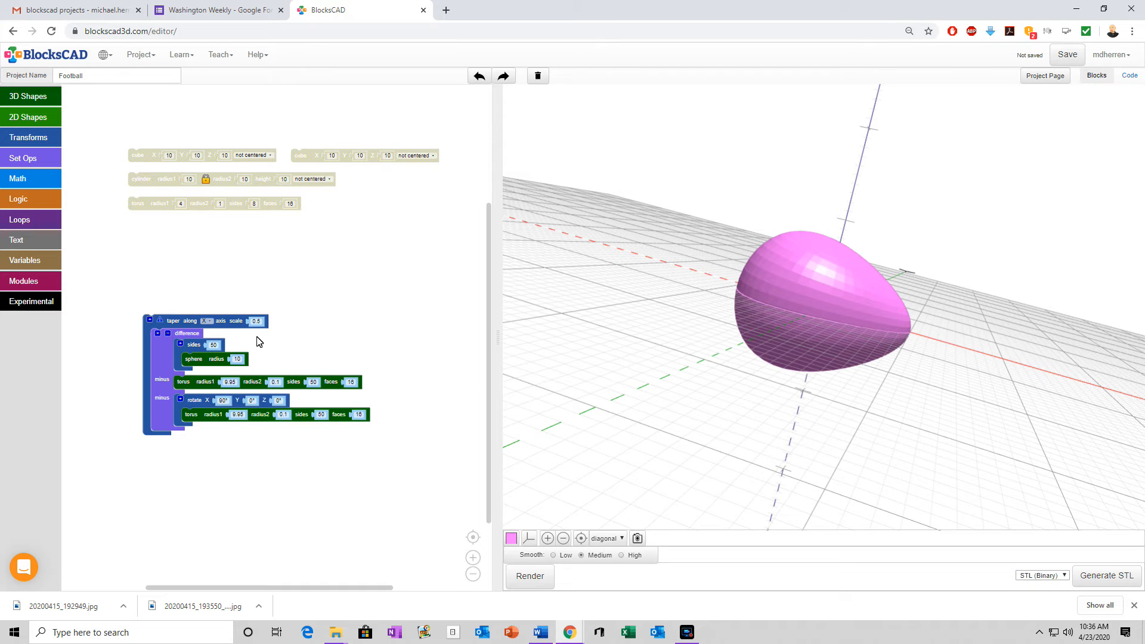
pyautogui.moveTo(795, 286); pyautogui.dragTo(806, 376)
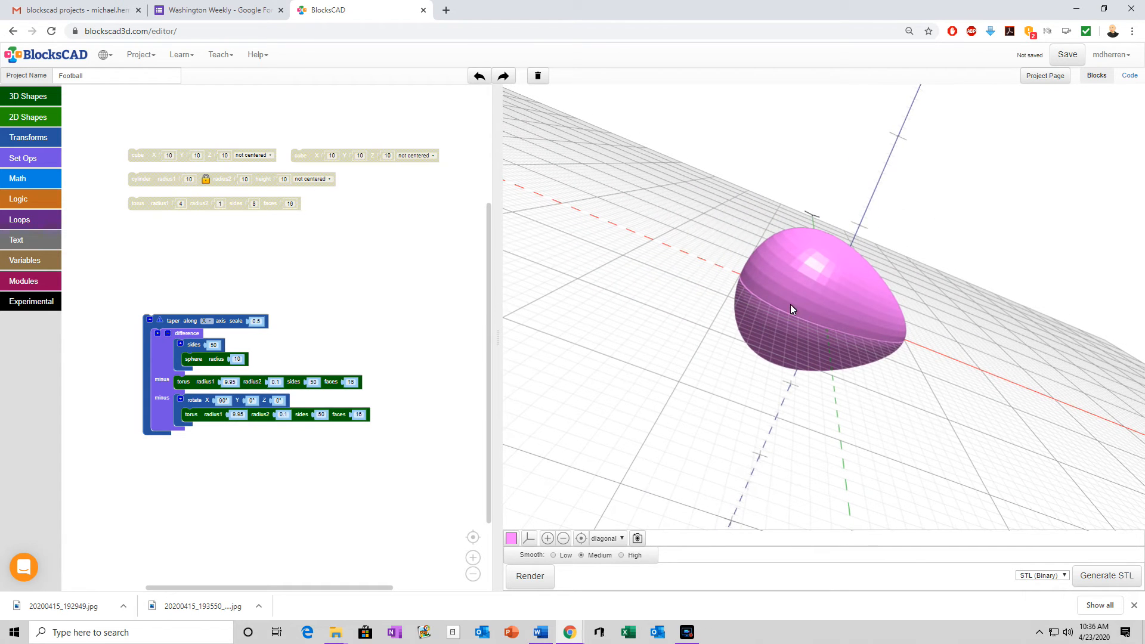
# Step: Wrap the taper block in a rotate block with Z set to 180°, and render the turned shape
pyautogui.click(30, 138)
pyautogui.moveTo(89, 135); pyautogui.dragTo(154, 308)
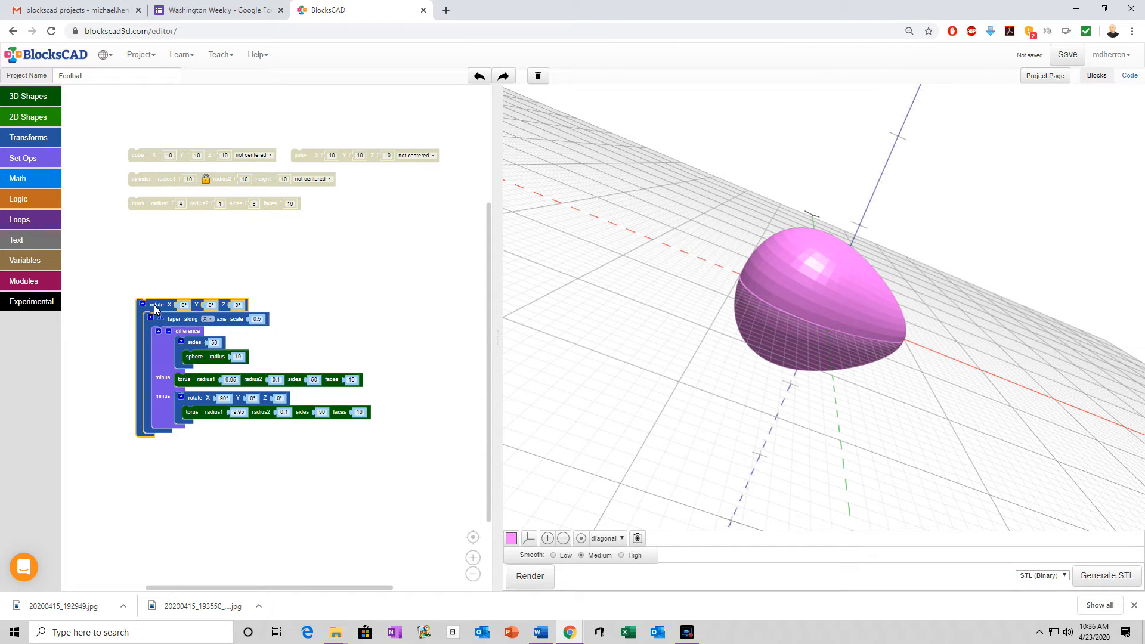
pyautogui.click(239, 307)
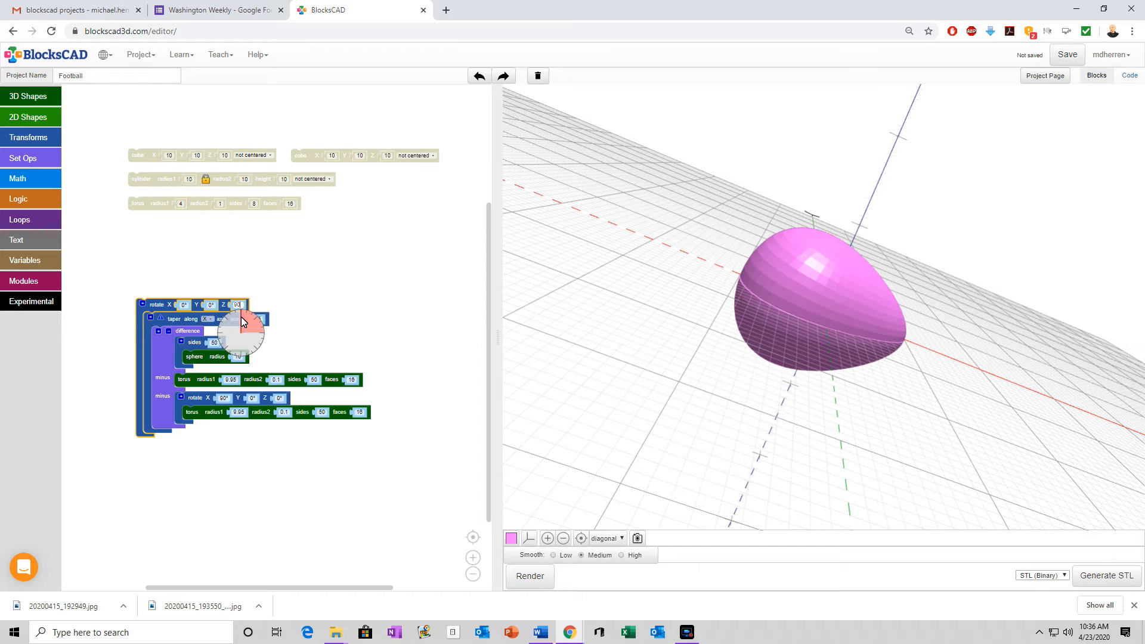
pyautogui.click(228, 334)
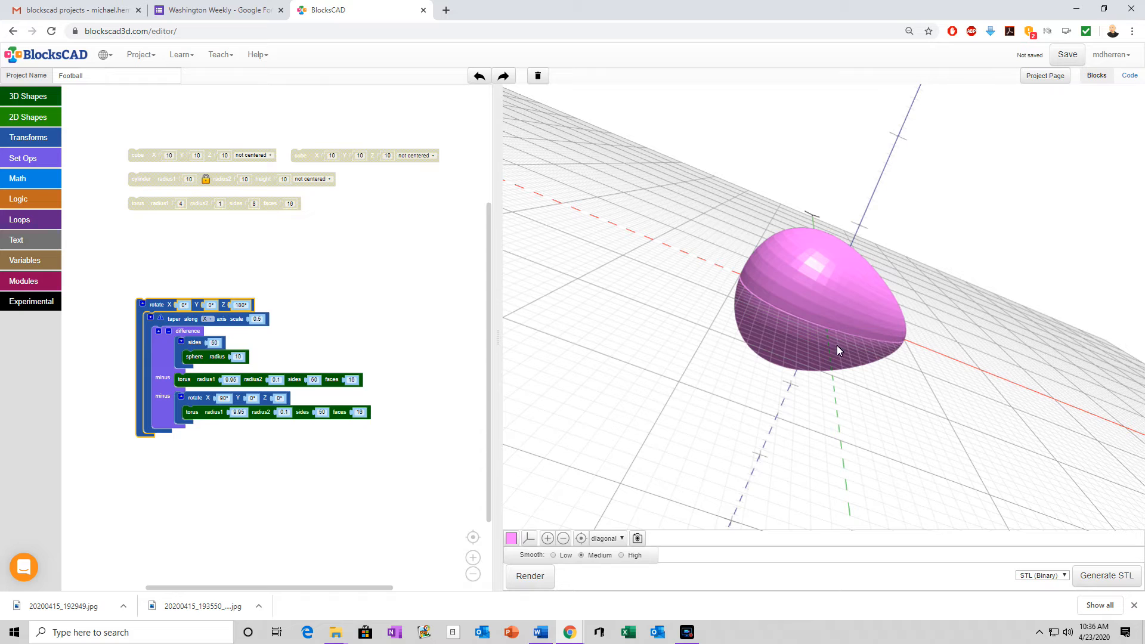
pyautogui.moveTo(905, 334); pyautogui.dragTo(834, 341)
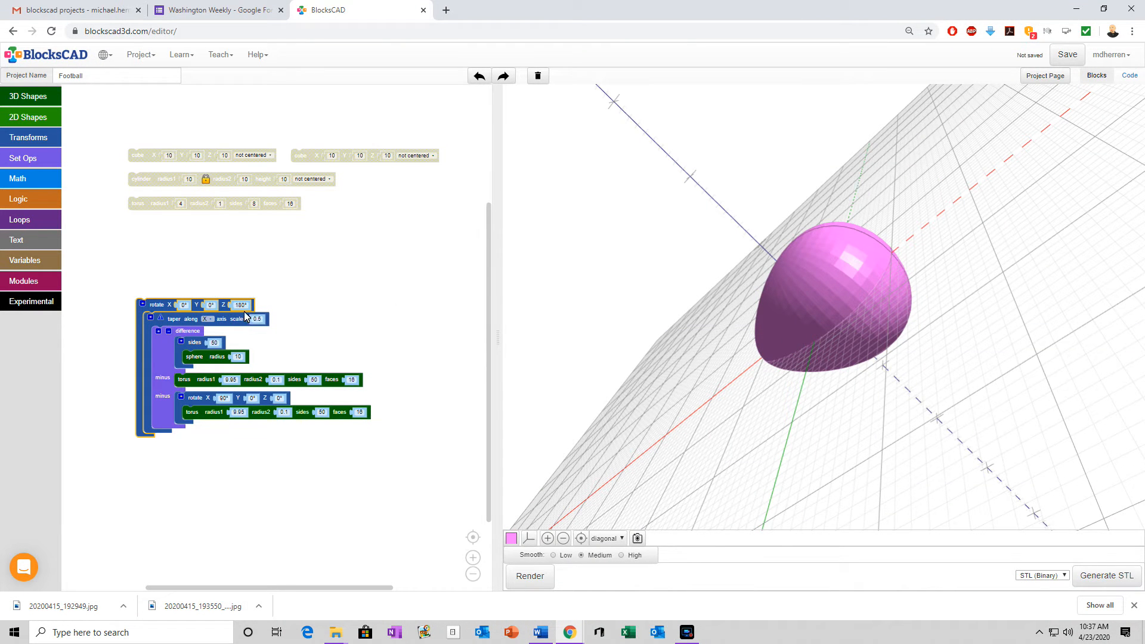
pyautogui.click(530, 576)
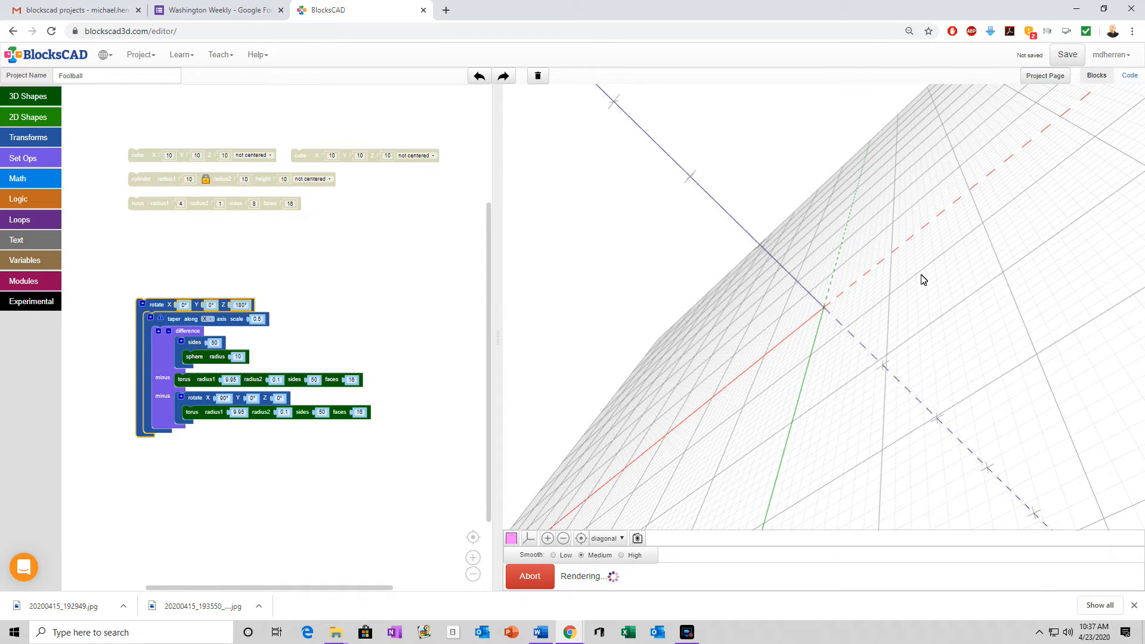
pyautogui.moveTo(848, 333); pyautogui.dragTo(843, 330)
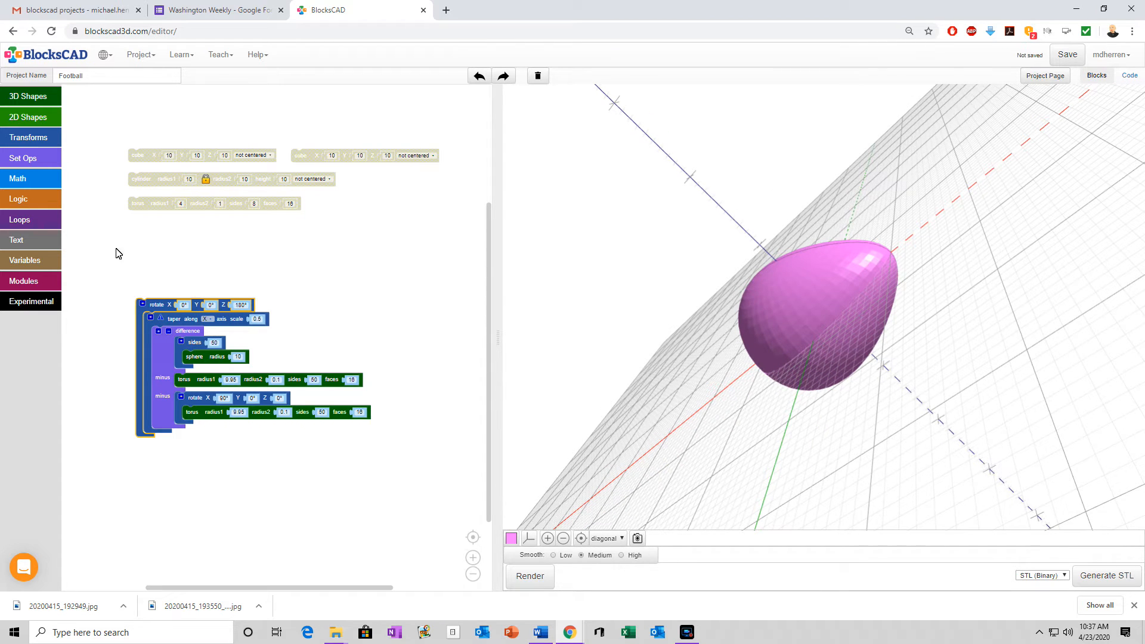
# Step: Wrap the outer rotate block in a second X-axis taper with scale 0.5, and render the football shape
pyautogui.click(33, 138)
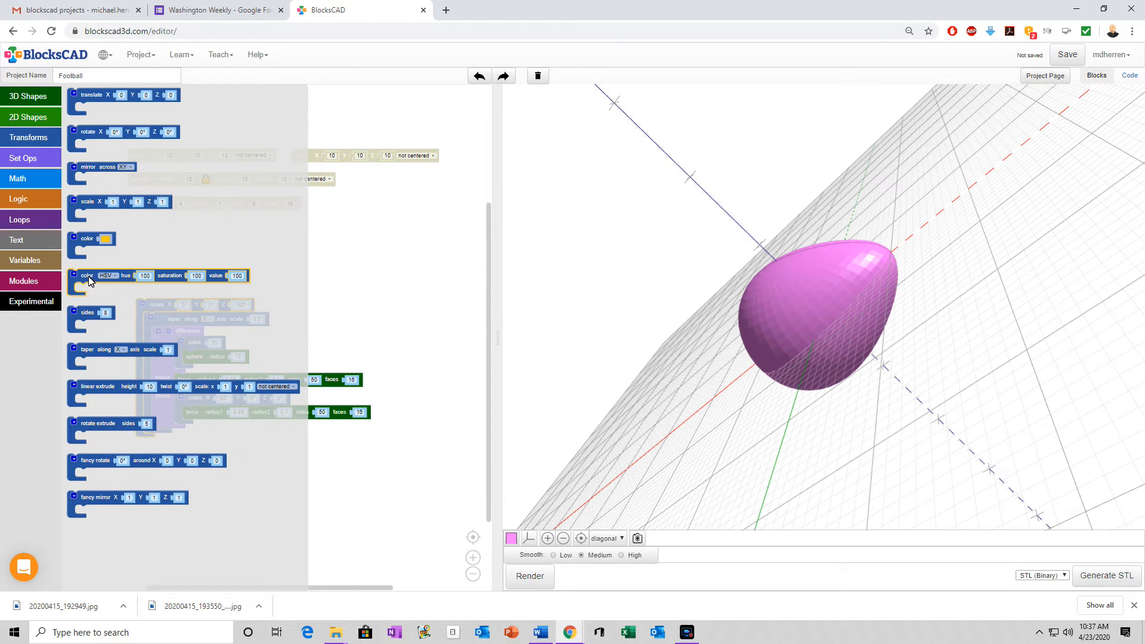
pyautogui.moveTo(89, 357); pyautogui.dragTo(148, 296)
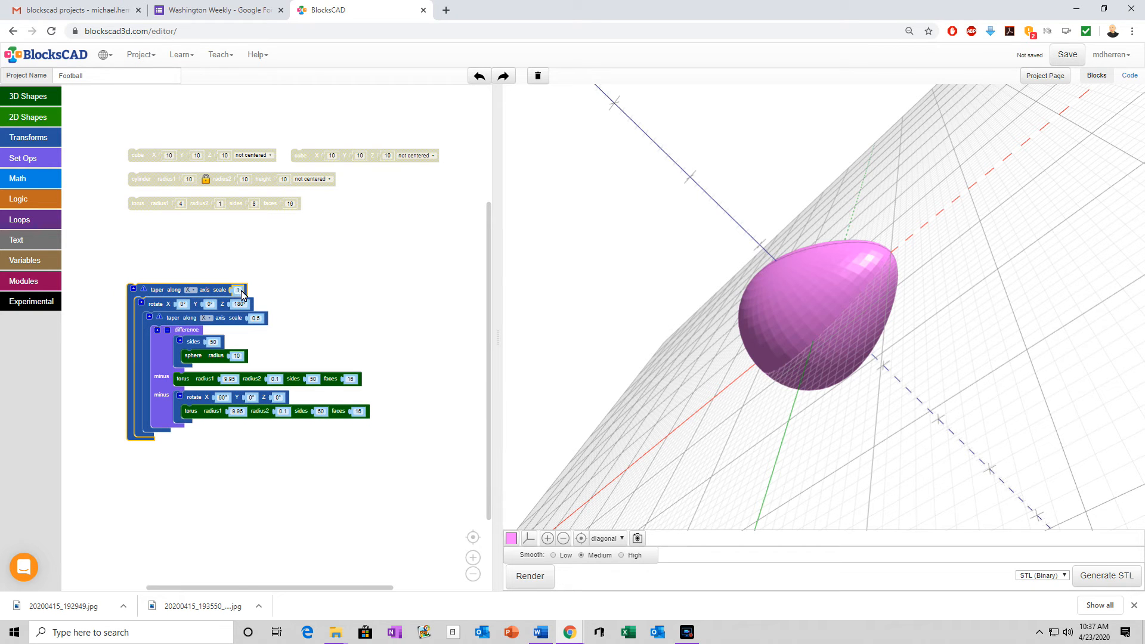
pyautogui.write('0.5')
pyautogui.moveTo(177, 325)
pyautogui.click(520, 577)
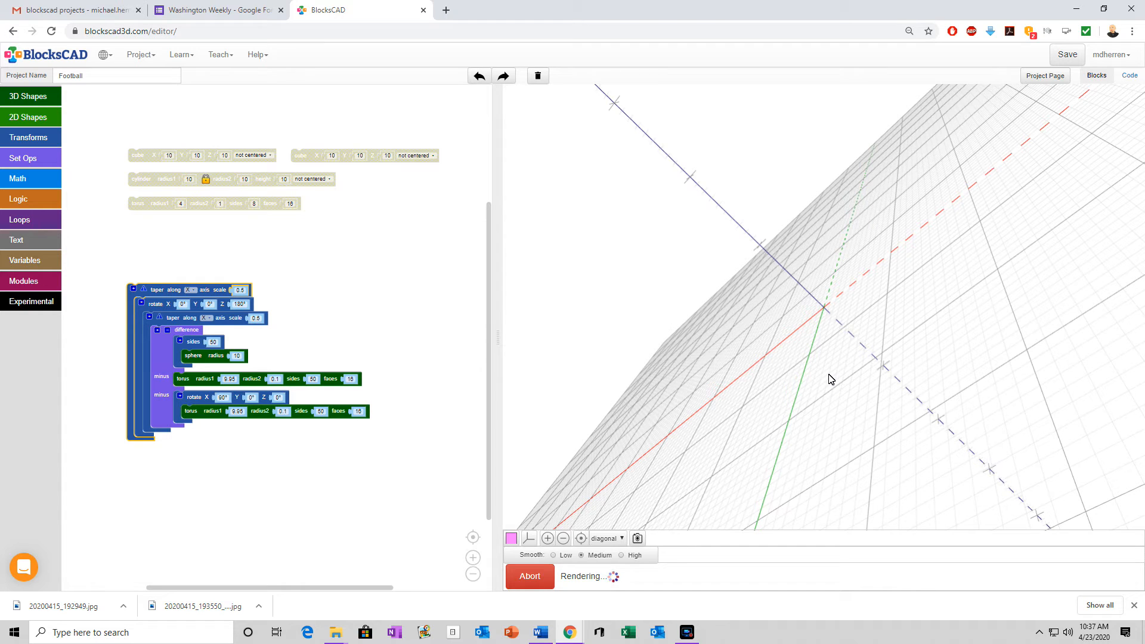
pyautogui.moveTo(787, 396); pyautogui.dragTo(935, 326)
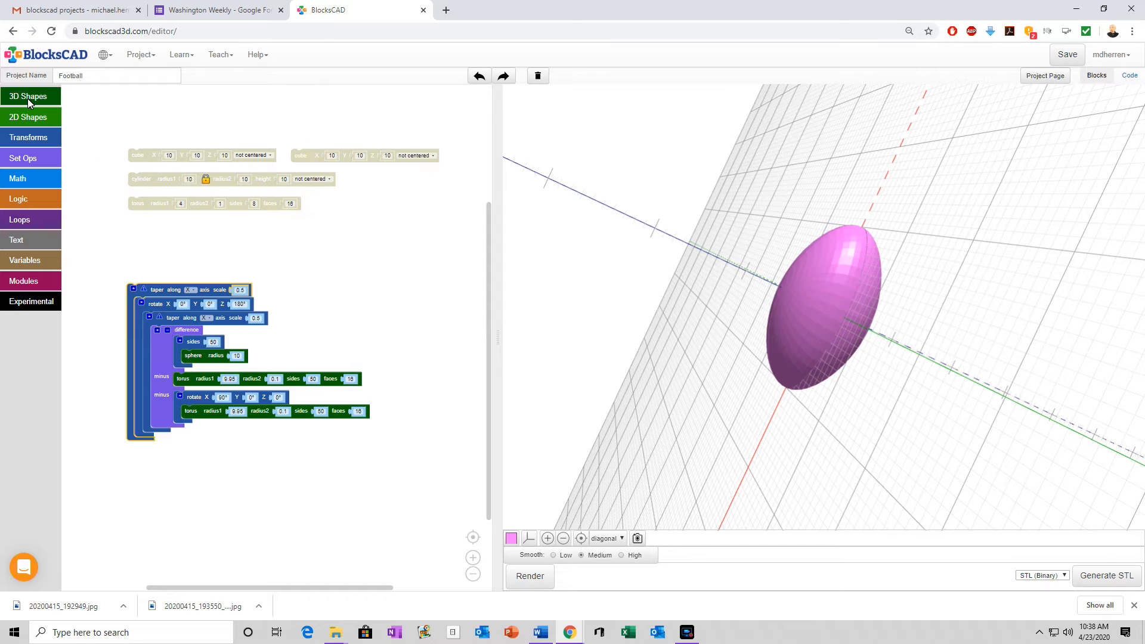
# Step: Wrap the whole block stack in a color block set to dark brown, and render the football
pyautogui.click(28, 137)
pyautogui.moveTo(114, 257); pyautogui.dragTo(169, 278)
pyautogui.click(159, 274)
pyautogui.click(206, 295)
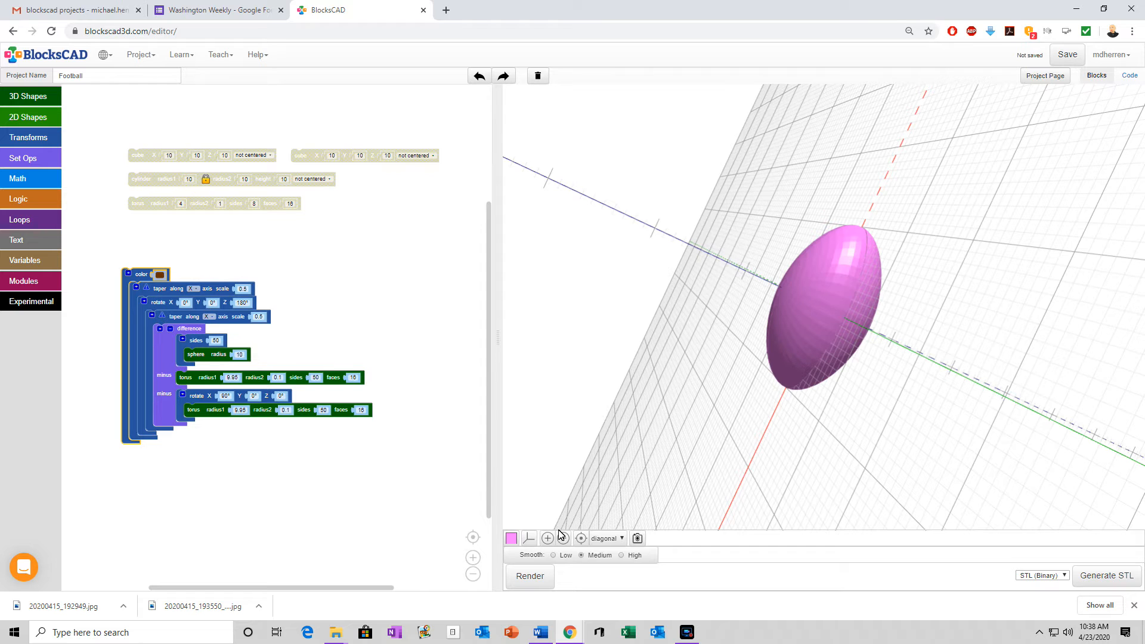
pyautogui.click(530, 576)
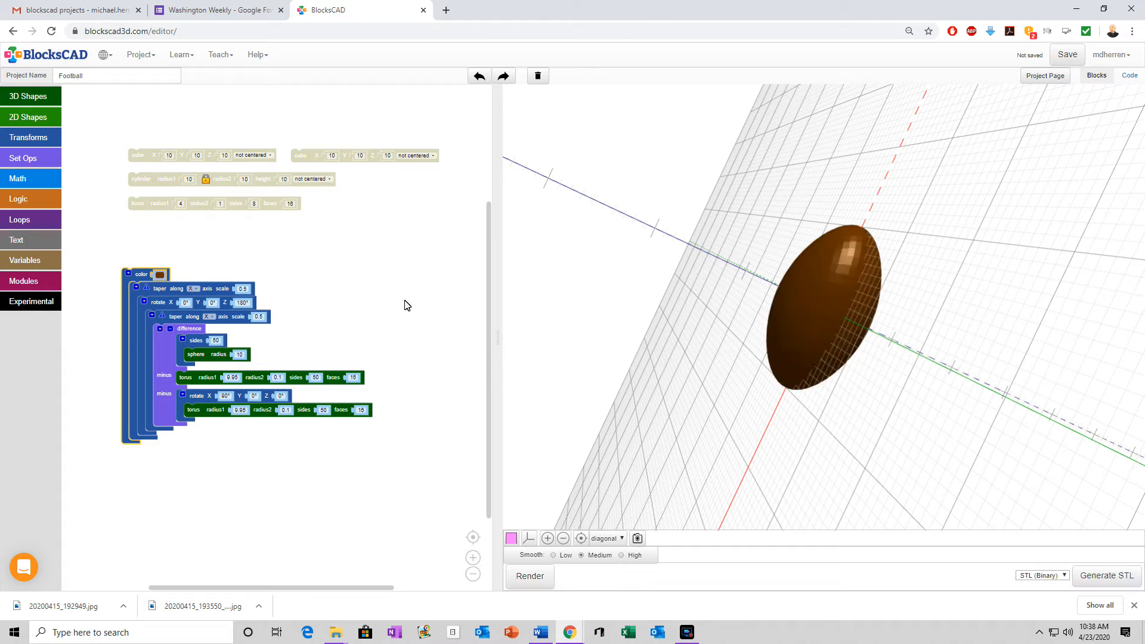
pyautogui.moveTo(810, 374); pyautogui.dragTo(888, 306)
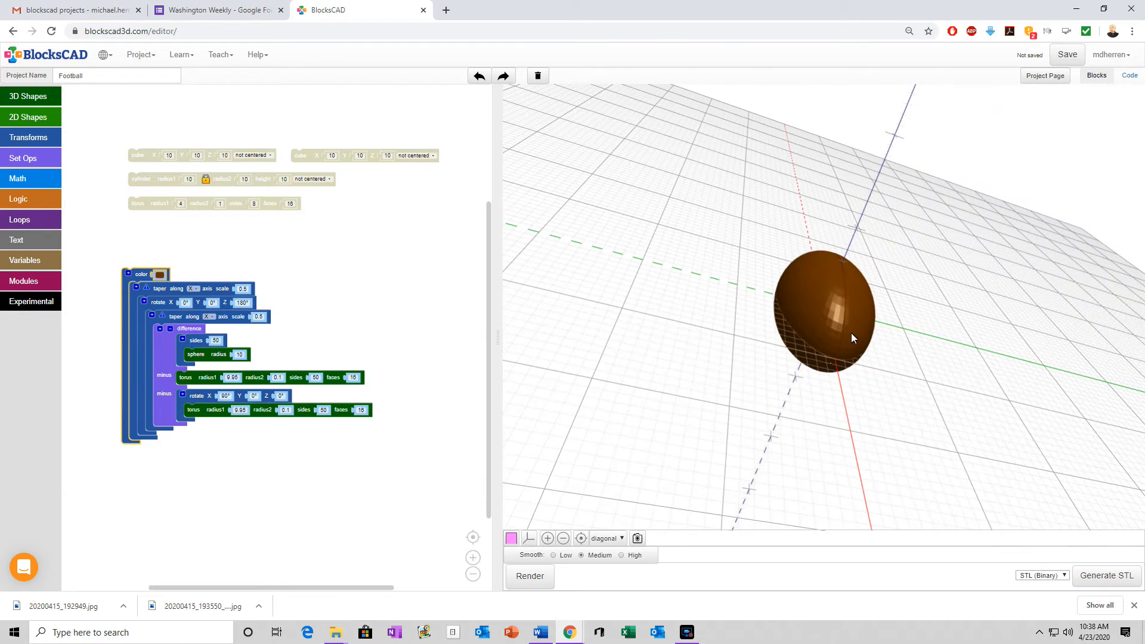
# Step: Move the football's color block stack aside to free up workspace next to it
pyautogui.moveTo(851, 365); pyautogui.dragTo(451, 312)
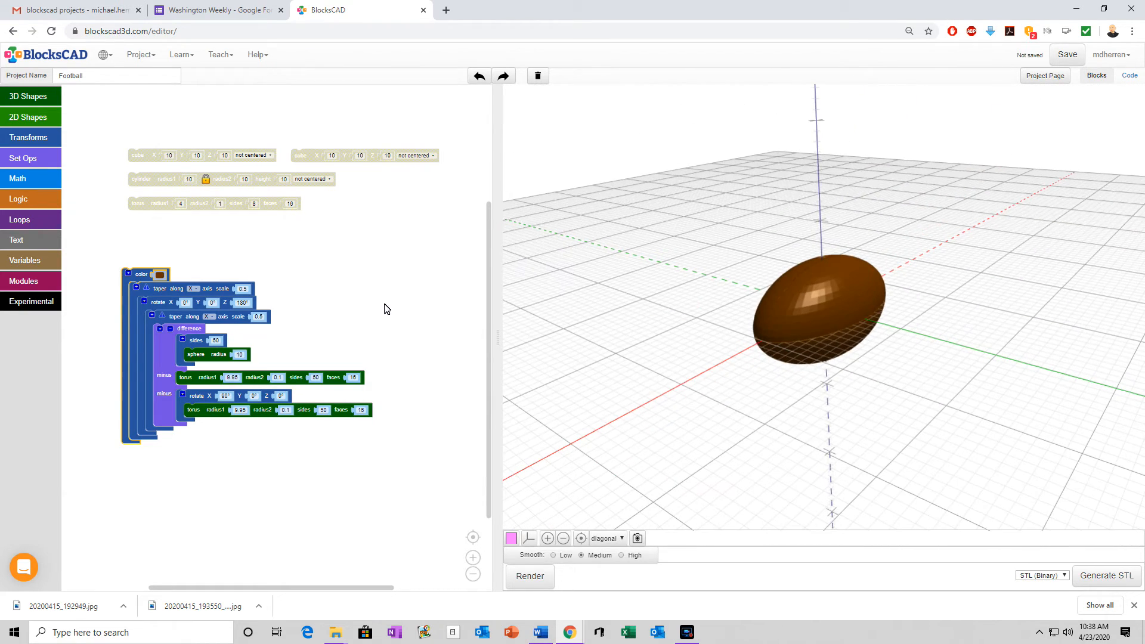
pyautogui.scroll(-1, 388, 309)
pyautogui.moveTo(162, 328); pyautogui.dragTo(83, 296)
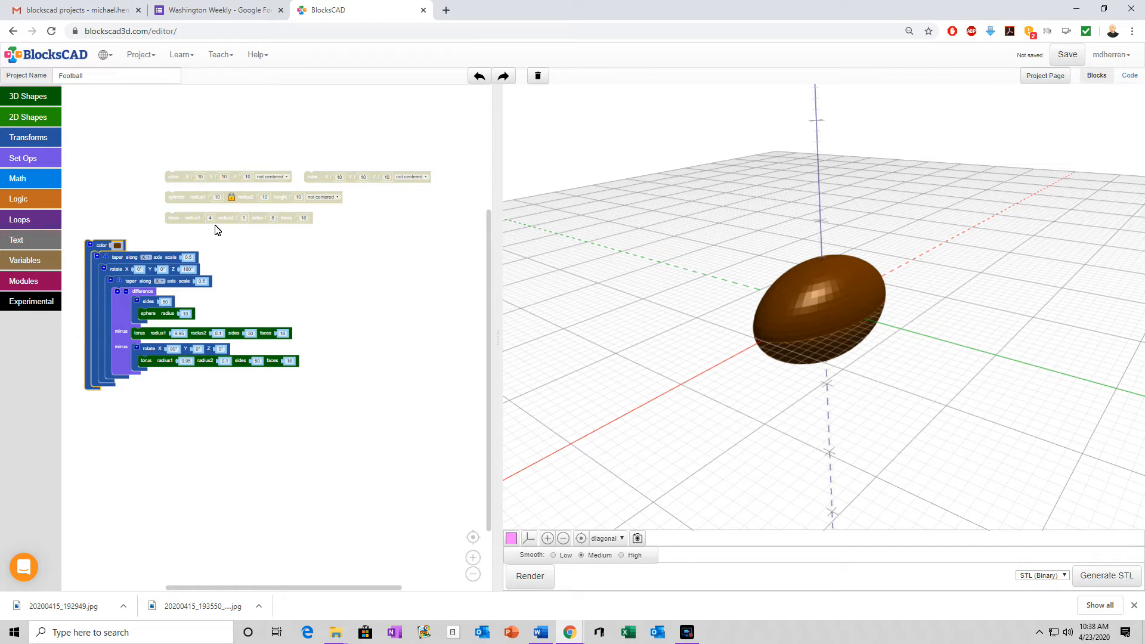
# Step: Enable the disabled spare torus and cylinder blocks and the first spare cube block
pyautogui.rightClick(179, 217)
pyautogui.click(215, 260)
pyautogui.rightClick(193, 202)
pyautogui.click(213, 247)
pyautogui.rightClick(177, 177)
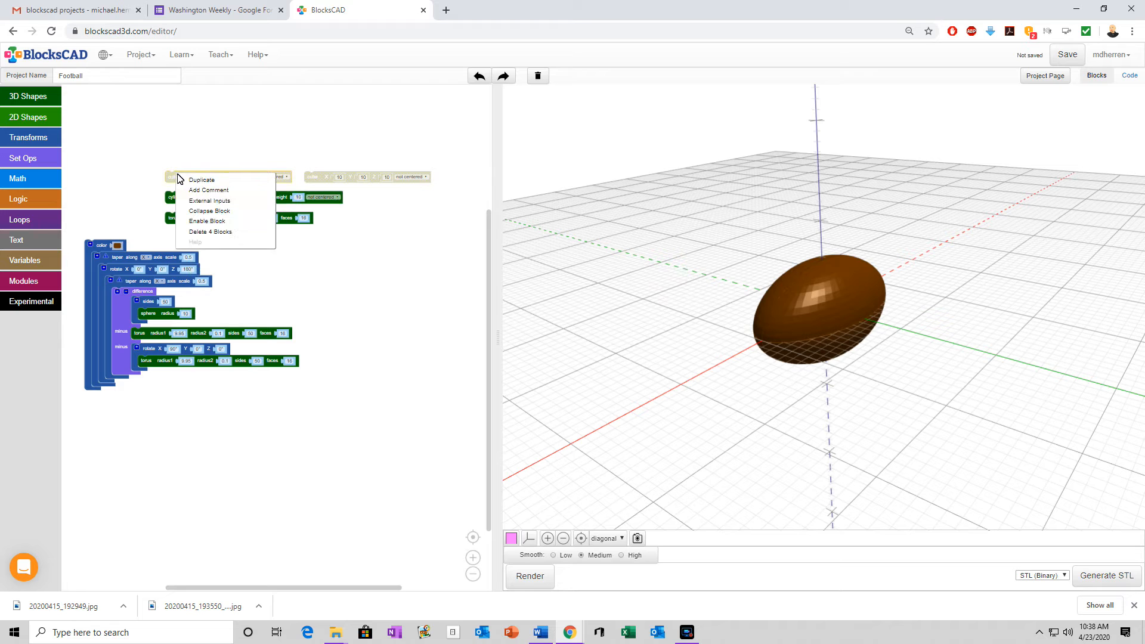
pyautogui.click(199, 222)
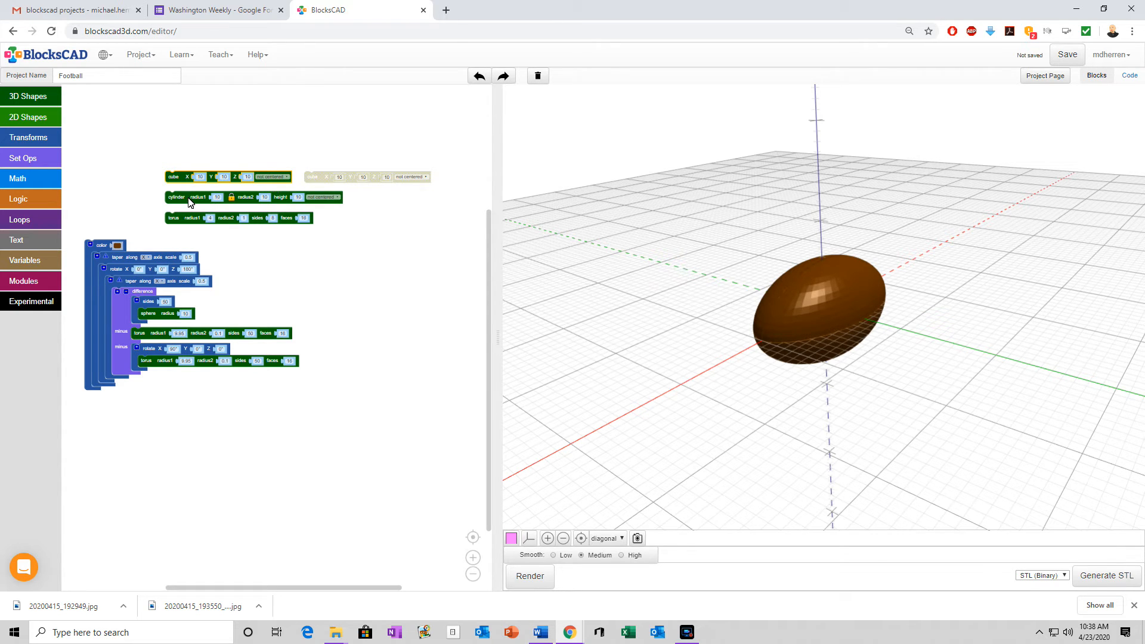
# Step: Disable the spare cylinder block, and enable all blocks in the workspace
pyautogui.rightClick(190, 203)
pyautogui.click(212, 247)
pyautogui.rightClick(181, 218)
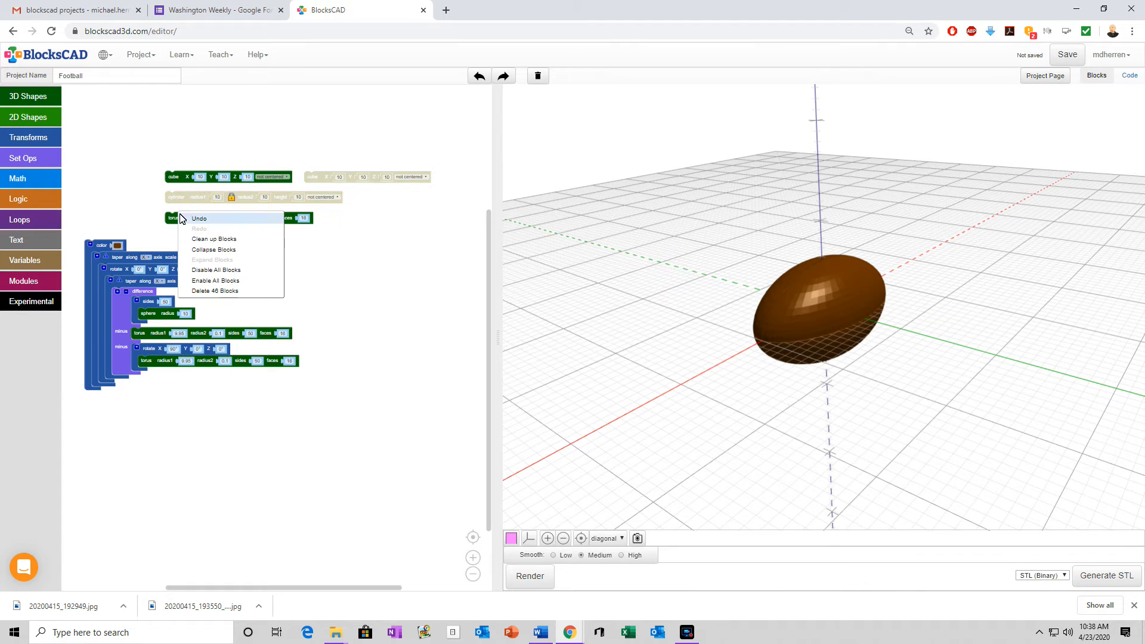
pyautogui.click(216, 281)
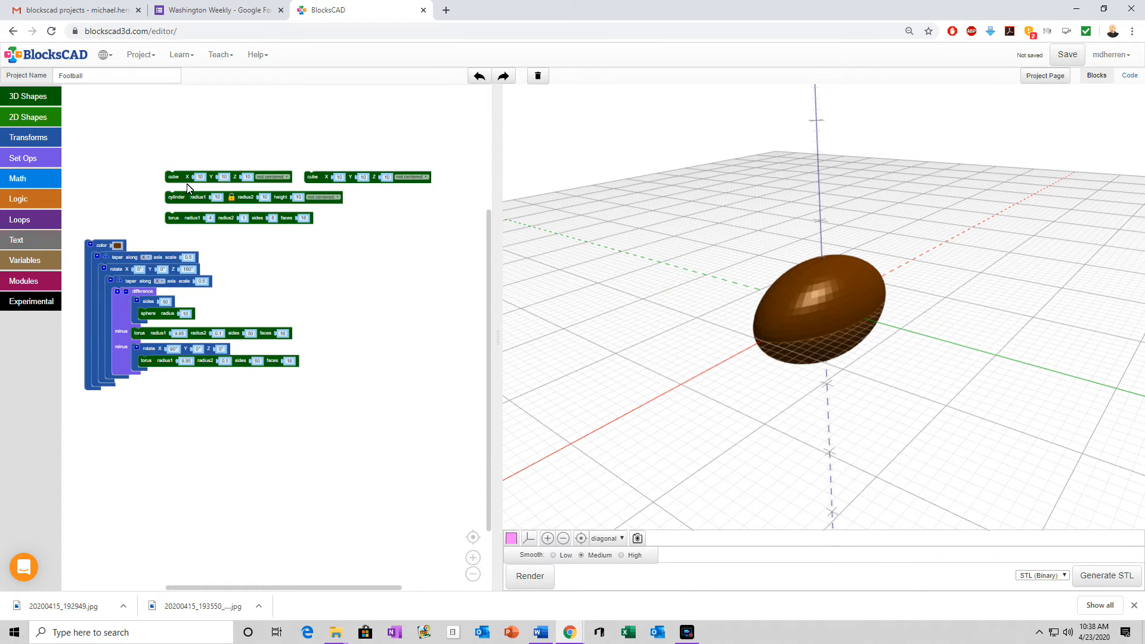
# Step: Disable the spare cylinder, the spare torus and the second cube block, keeping the first cube enabled
pyautogui.rightClick(182, 203)
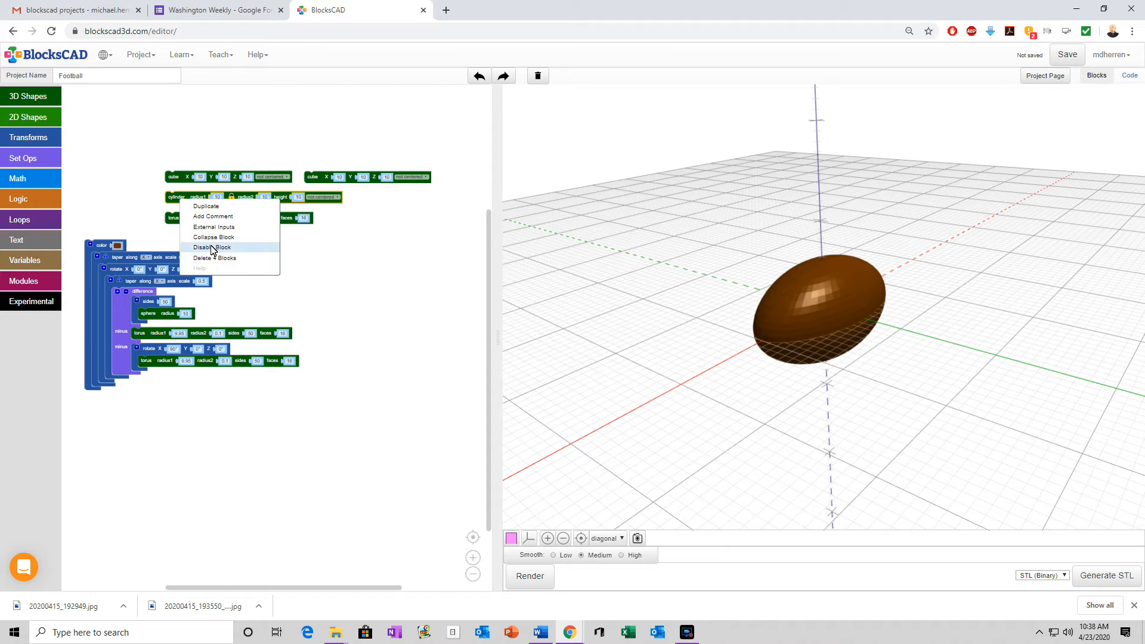
pyautogui.click(212, 247)
pyautogui.rightClick(183, 222)
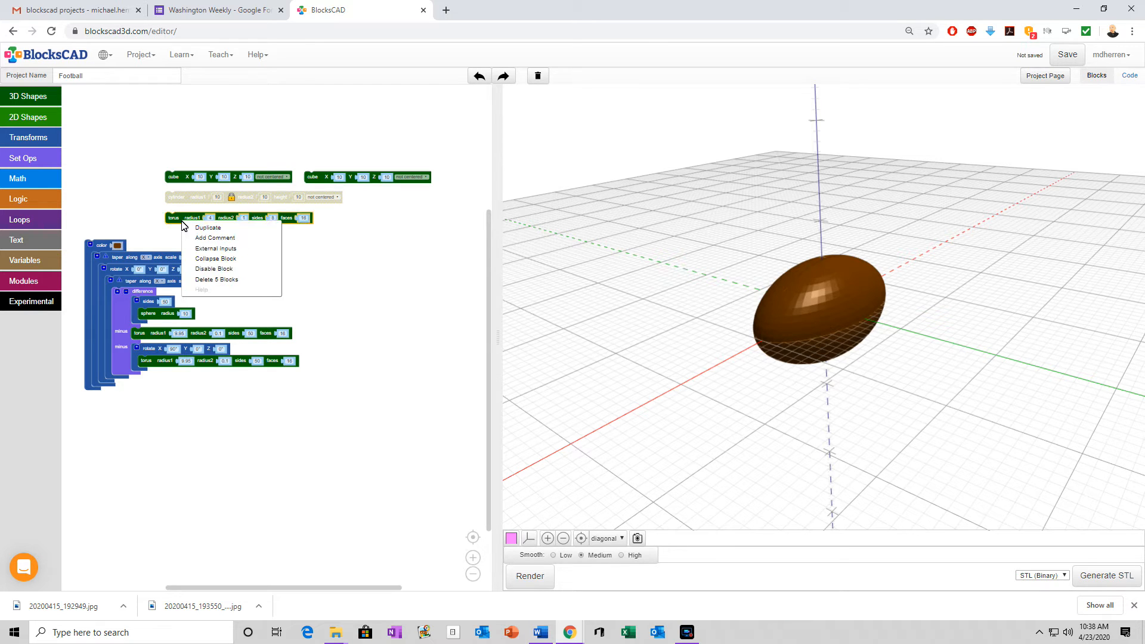
pyautogui.click(214, 269)
pyautogui.rightClick(315, 179)
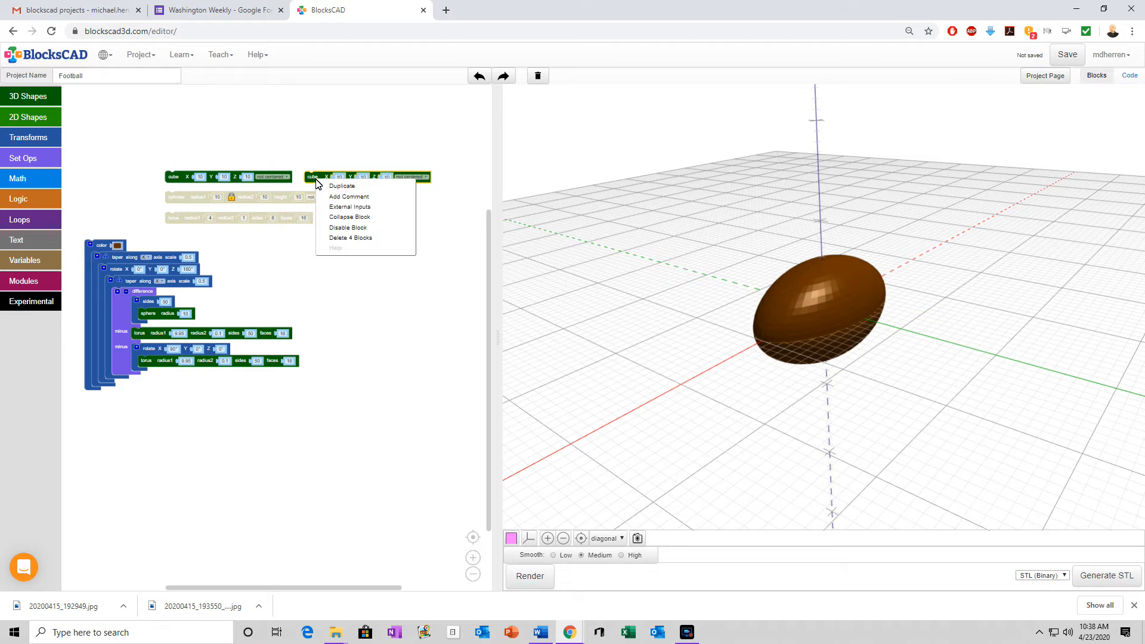
pyautogui.click(337, 234)
# Step: Place the enabled cube block beside the football stack and set it to X 8, Y 0.7 and Z 4
pyautogui.moveTo(180, 185); pyautogui.dragTo(340, 321)
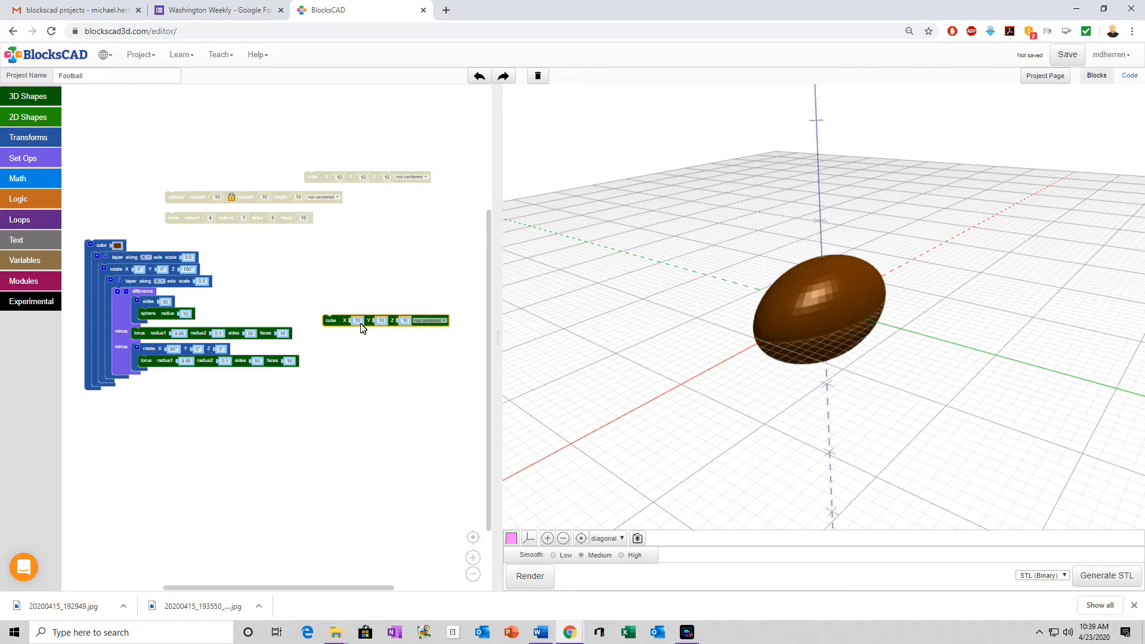
pyautogui.write('8')
pyautogui.write('7')
pyautogui.write('4')
pyautogui.click(377, 407)
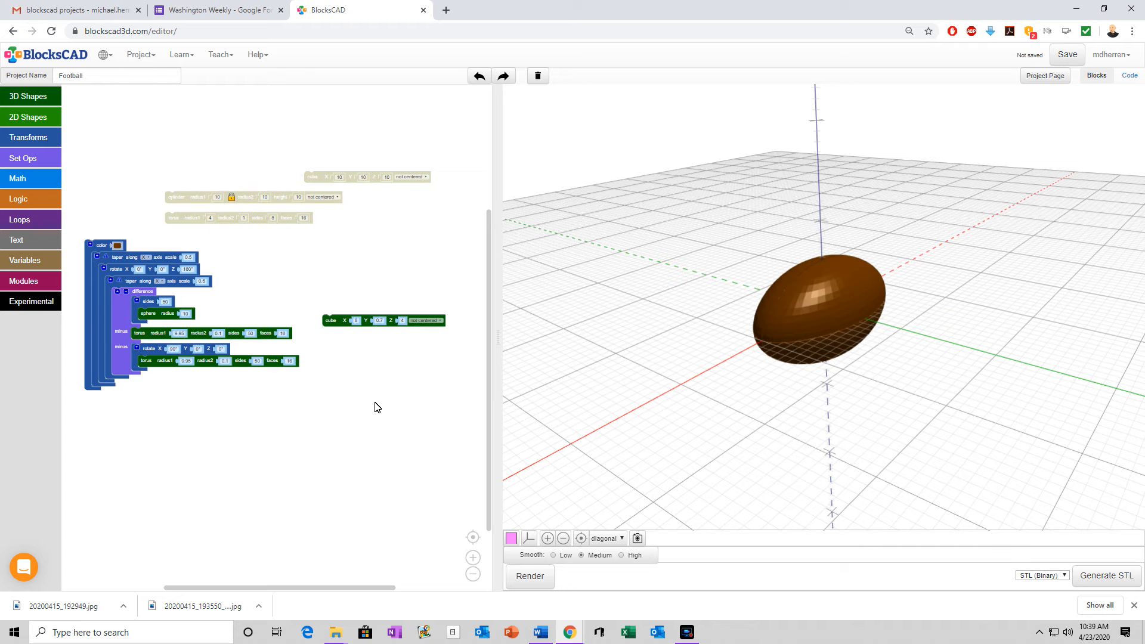
# Step: Disable the football's color block stack and render the thin cube on its own
pyautogui.click(535, 579)
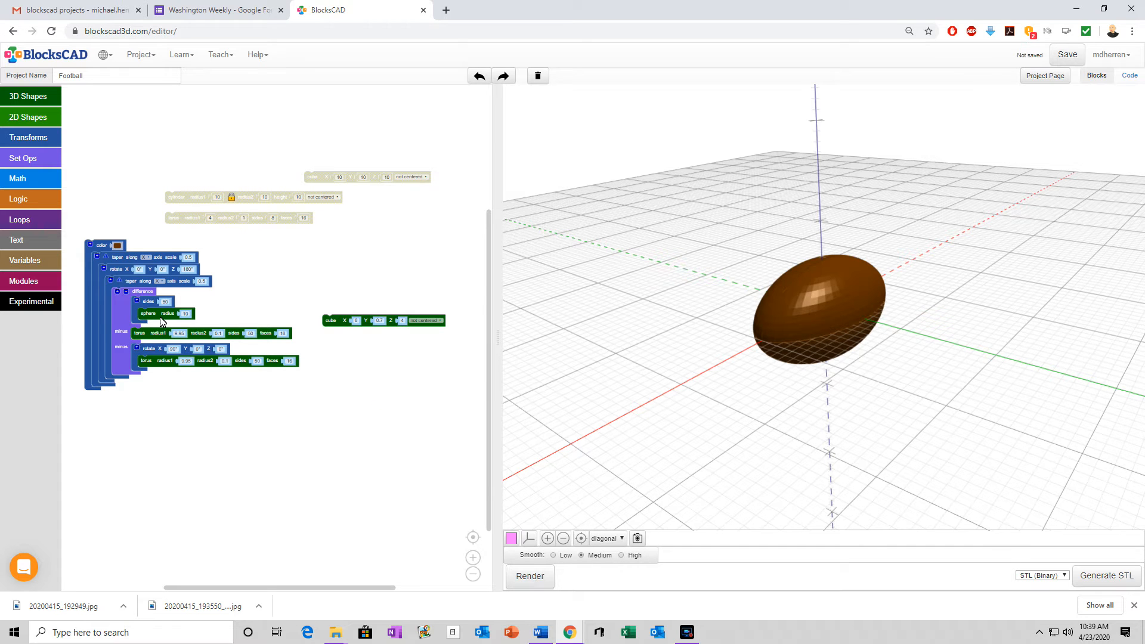
pyautogui.rightClick(87, 314)
pyautogui.click(107, 356)
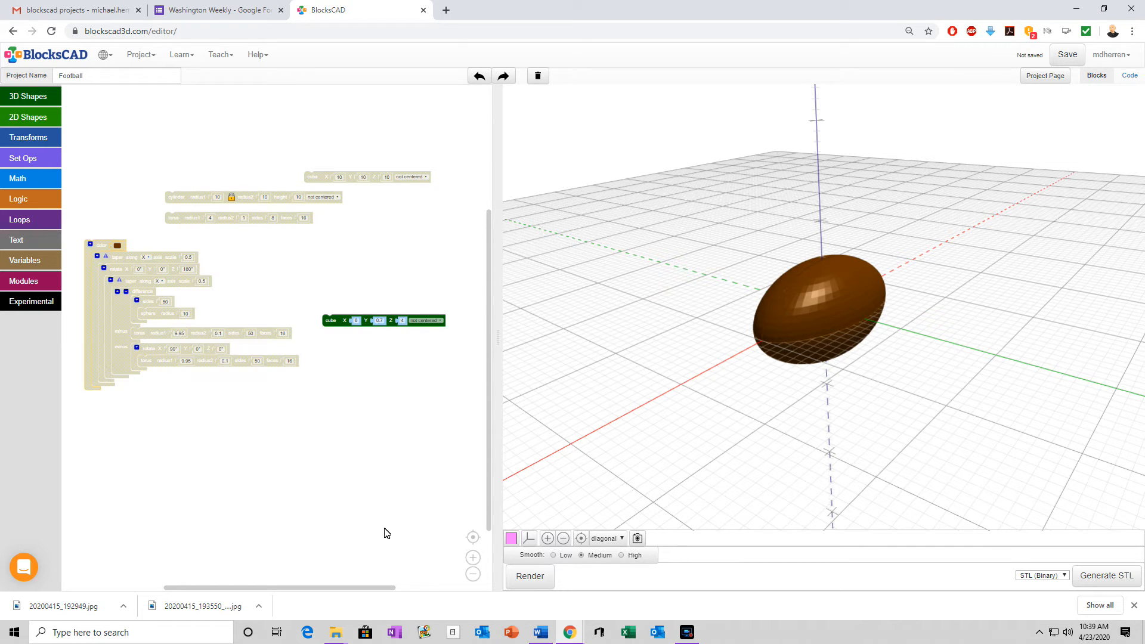
pyautogui.click(533, 577)
pyautogui.moveTo(757, 398); pyautogui.dragTo(445, 350)
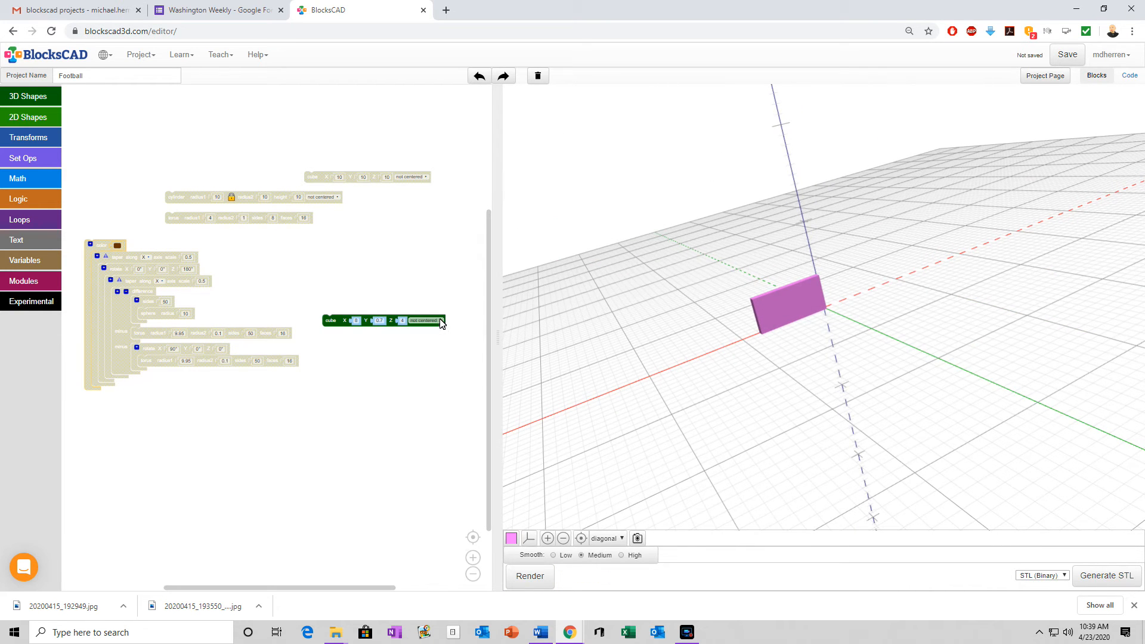
# Step: Set the thin cube to centered and render it
pyautogui.click(440, 321)
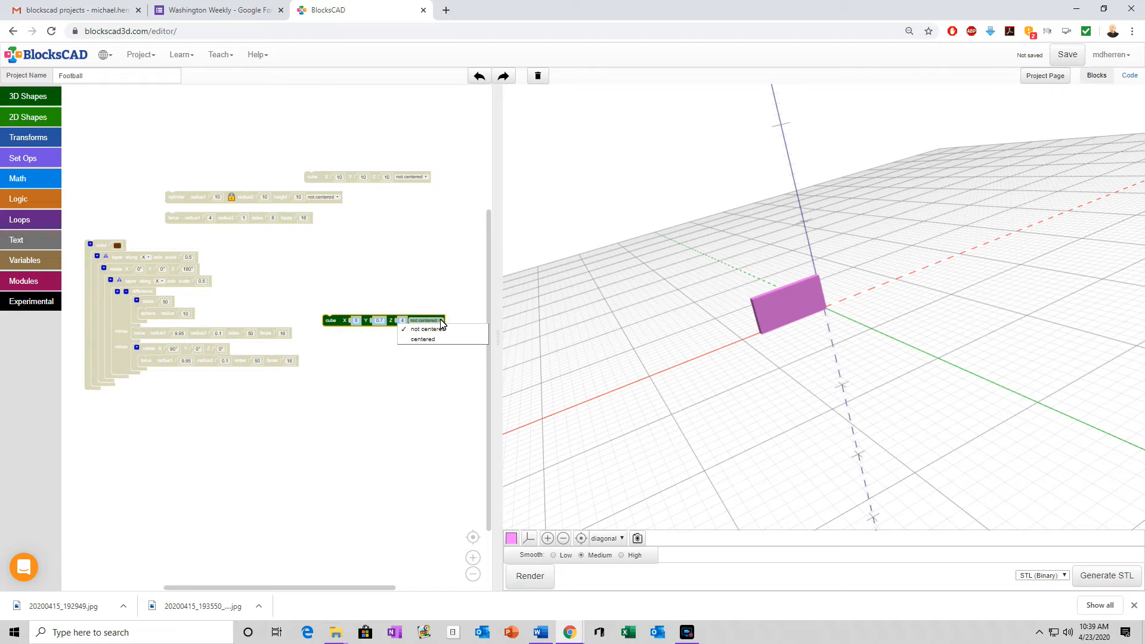
pyautogui.click(448, 340)
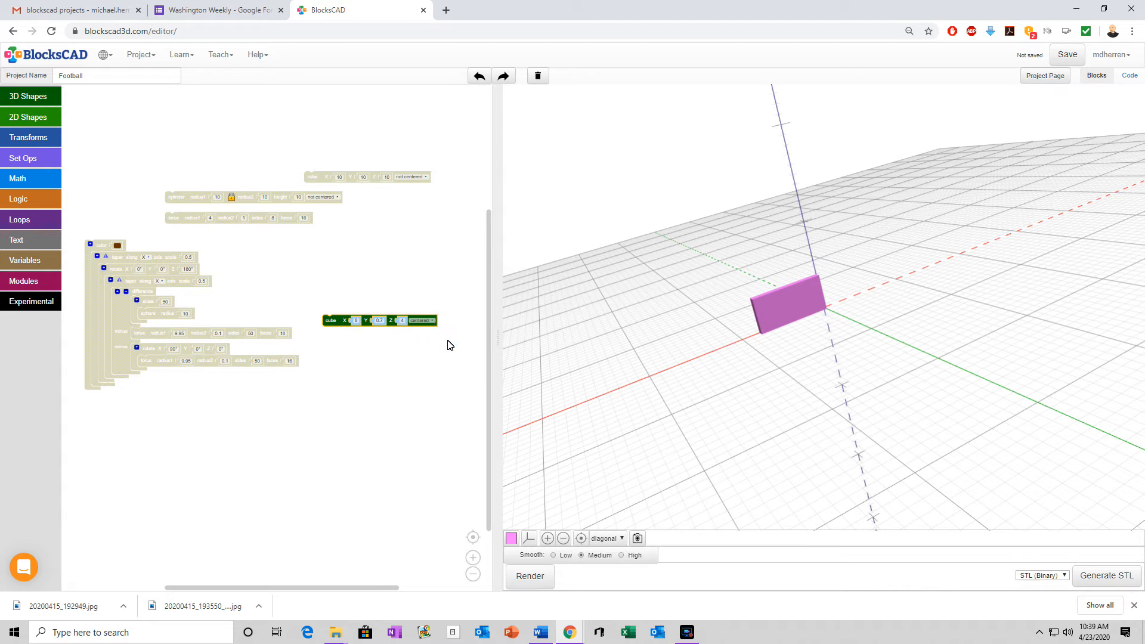
pyautogui.click(527, 574)
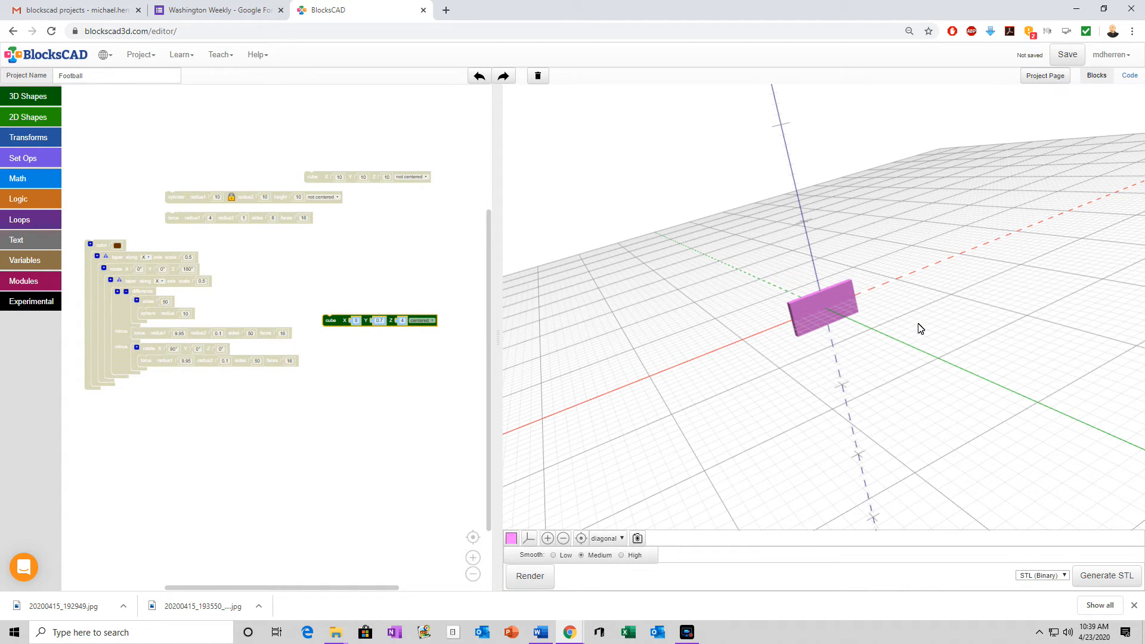
pyautogui.moveTo(823, 315); pyautogui.dragTo(890, 396)
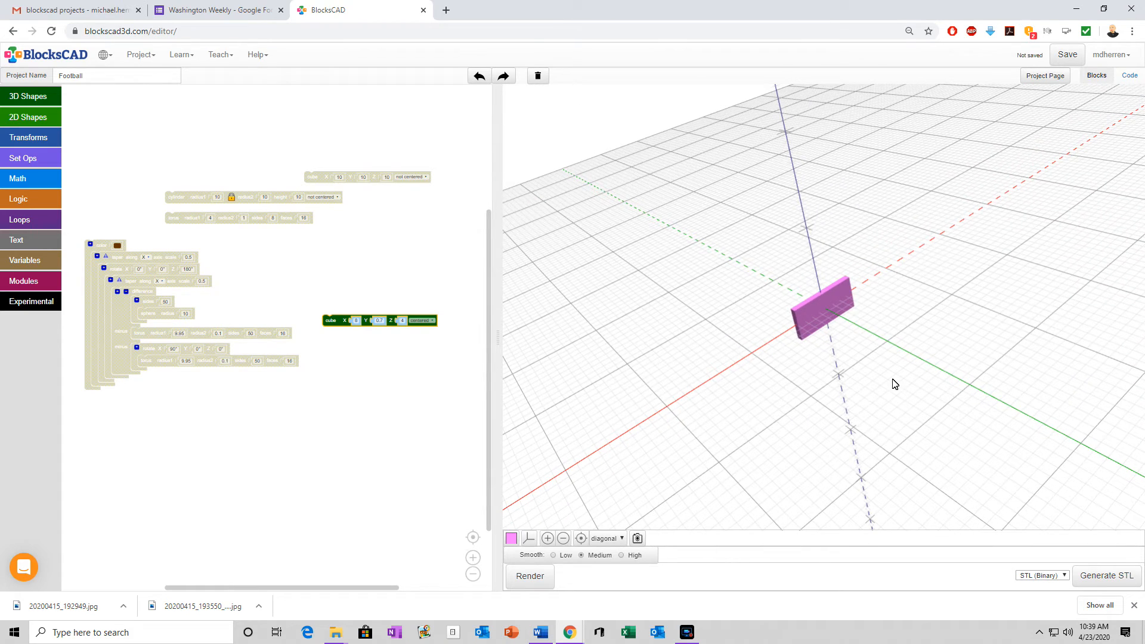
# Step: Wrap the centered cube in a translate block with Z set to 10, and render the raised plate
pyautogui.click(28, 138)
pyautogui.moveTo(90, 101); pyautogui.dragTo(328, 306)
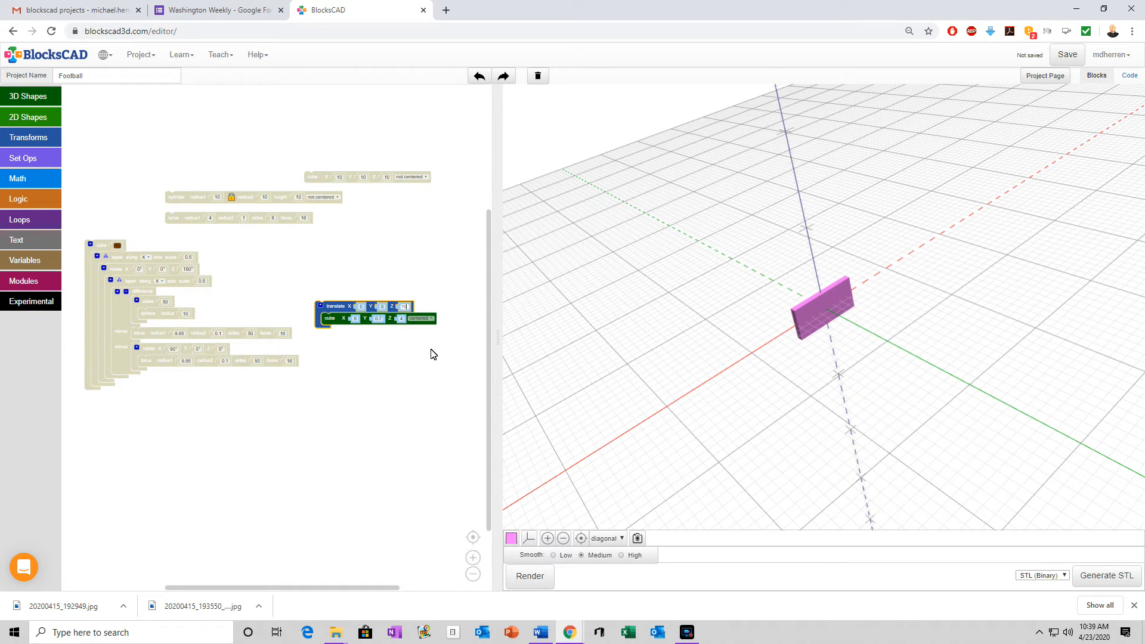
pyautogui.click(530, 576)
pyautogui.moveTo(797, 352); pyautogui.dragTo(764, 393)
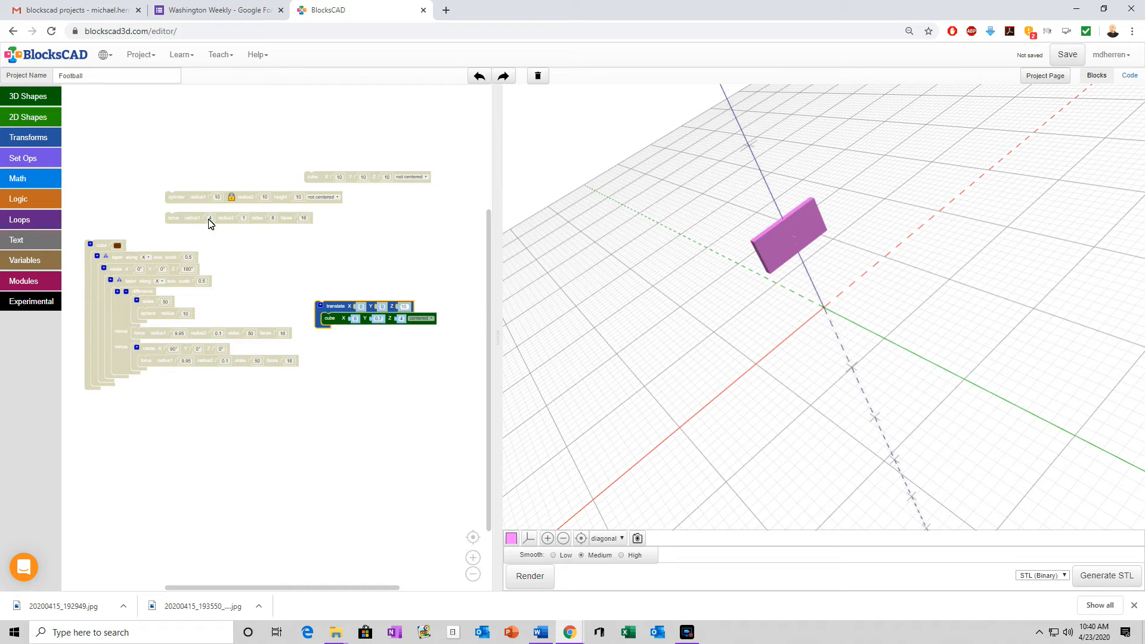
# Step: Move the spare torus block above the translated cube group and enable it
pyautogui.moveTo(183, 222); pyautogui.dragTo(317, 256)
pyautogui.rightClick(317, 253)
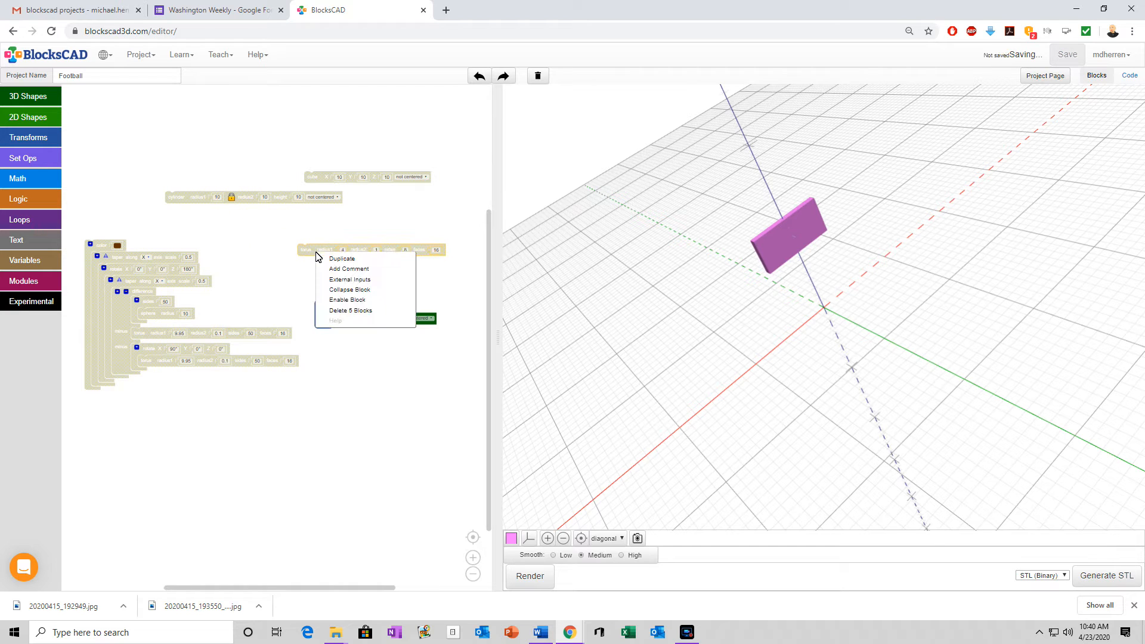
pyautogui.click(348, 300)
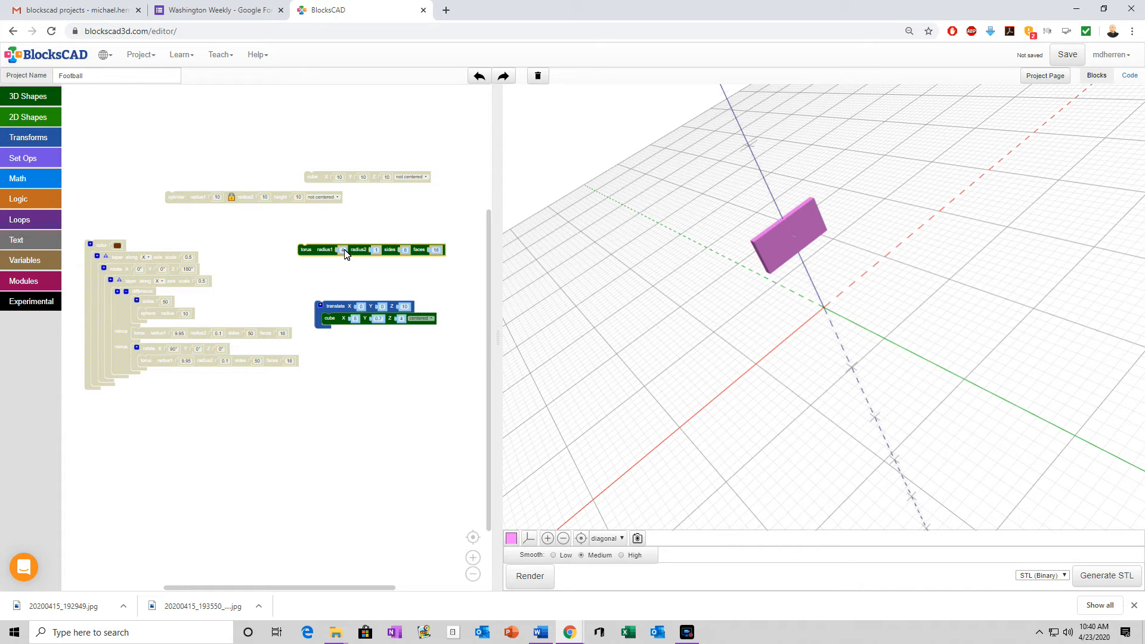
# Step: Set the spare torus to radius1 9.8 and 50 sides, and render it with the raised plate
pyautogui.click(343, 251)
pyautogui.write('9.8')
pyautogui.click(410, 252)
pyautogui.write('50')
pyautogui.click(540, 578)
pyautogui.moveTo(822, 327); pyautogui.dragTo(877, 366)
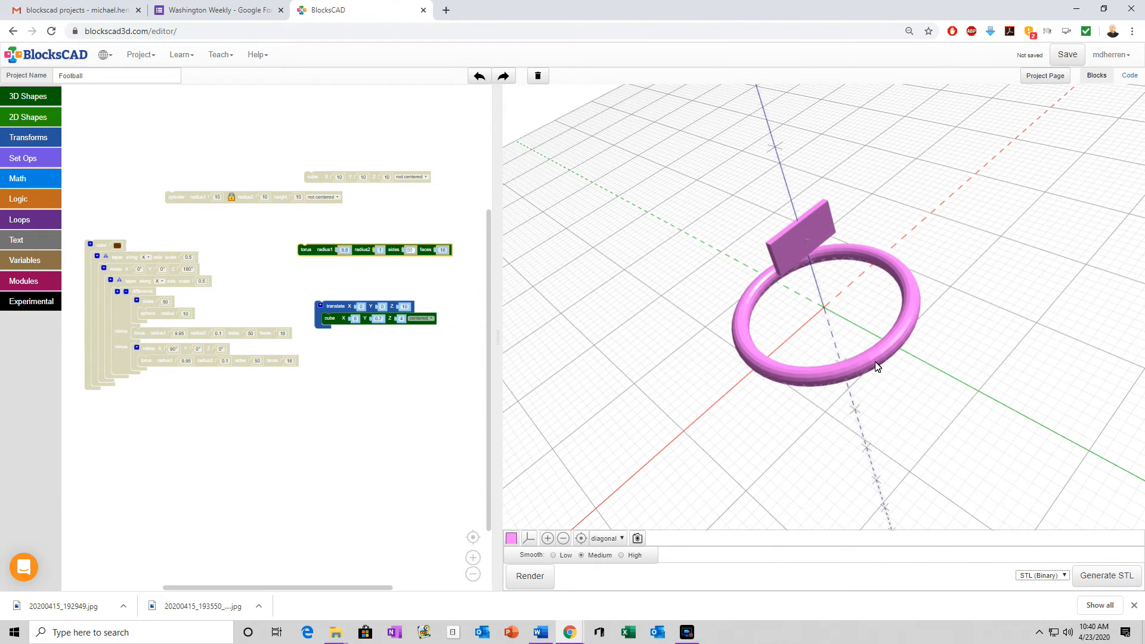
# Step: Wrap the spare torus in a rotate block with X set to 90°, and render the upright ring
pyautogui.click(29, 138)
pyautogui.moveTo(90, 132); pyautogui.dragTo(314, 246)
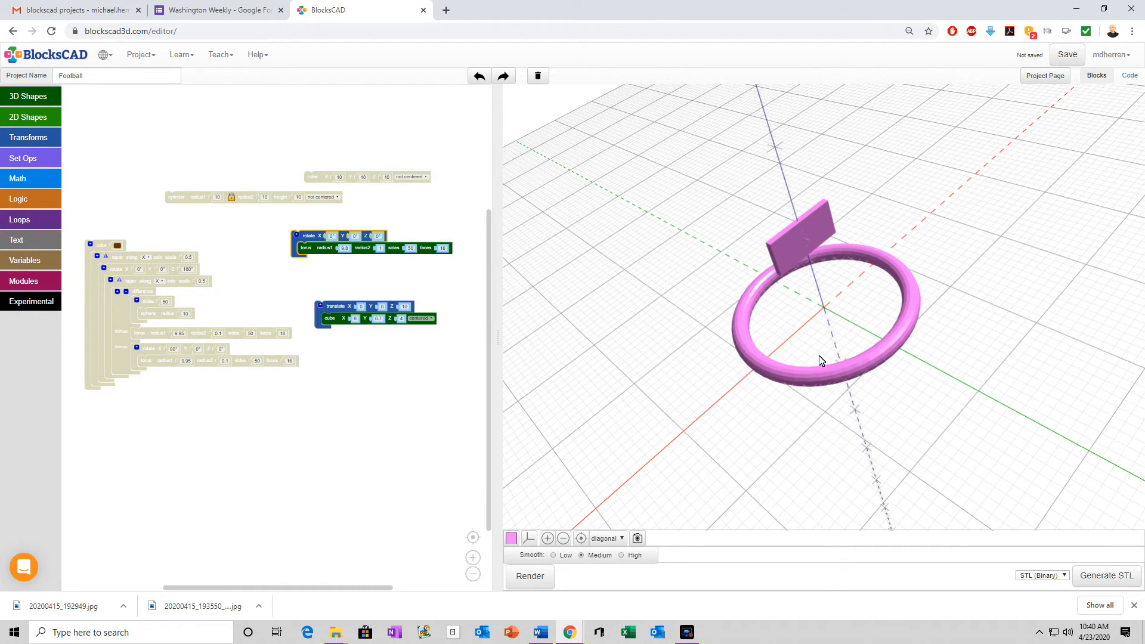
pyautogui.moveTo(895, 360); pyautogui.dragTo(837, 317)
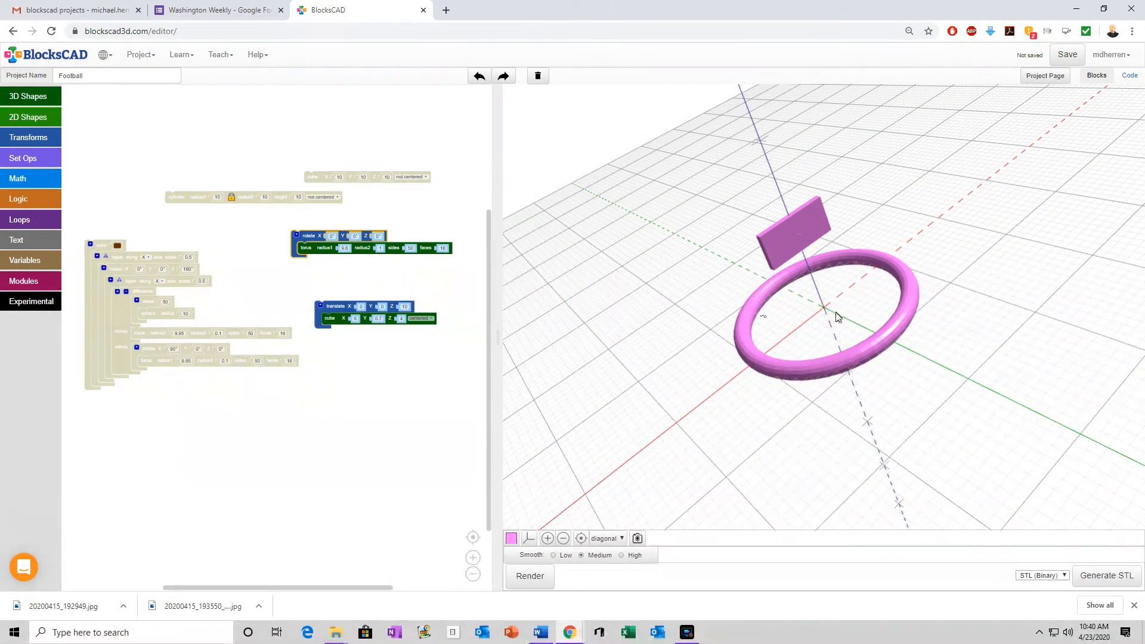
pyautogui.click(332, 238)
pyautogui.write('90')
pyautogui.press('Return')
pyautogui.click(528, 575)
pyautogui.moveTo(797, 348); pyautogui.dragTo(1020, 377)
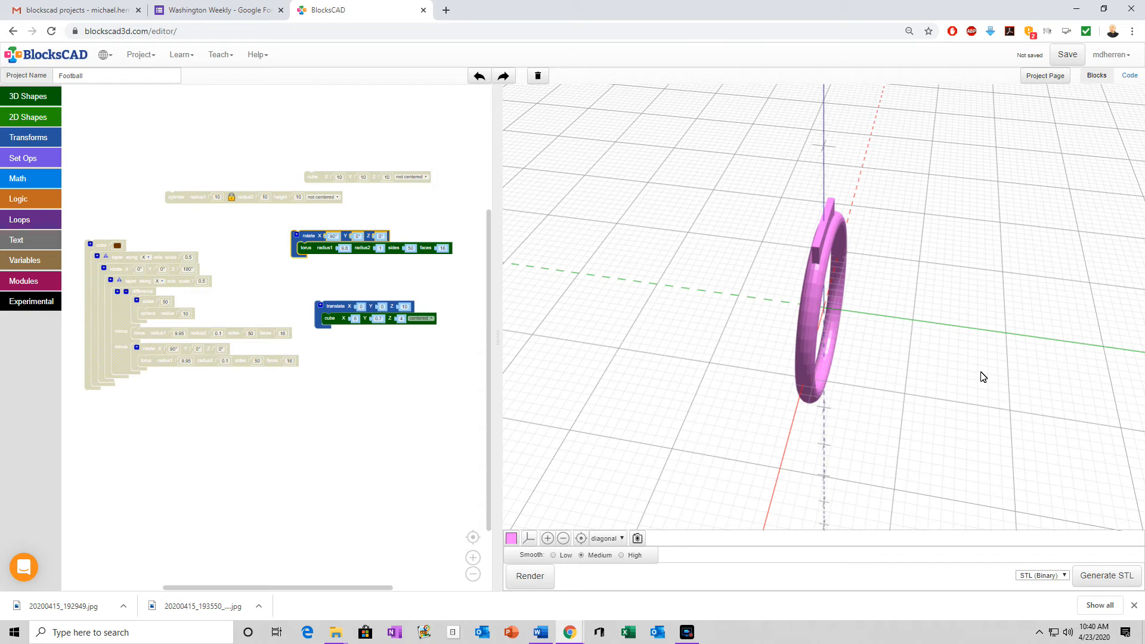
# Step: Try to subtract the translated cube from the rotated torus with a difference block
pyautogui.click(24, 159)
pyautogui.moveTo(80, 143); pyautogui.dragTo(288, 238)
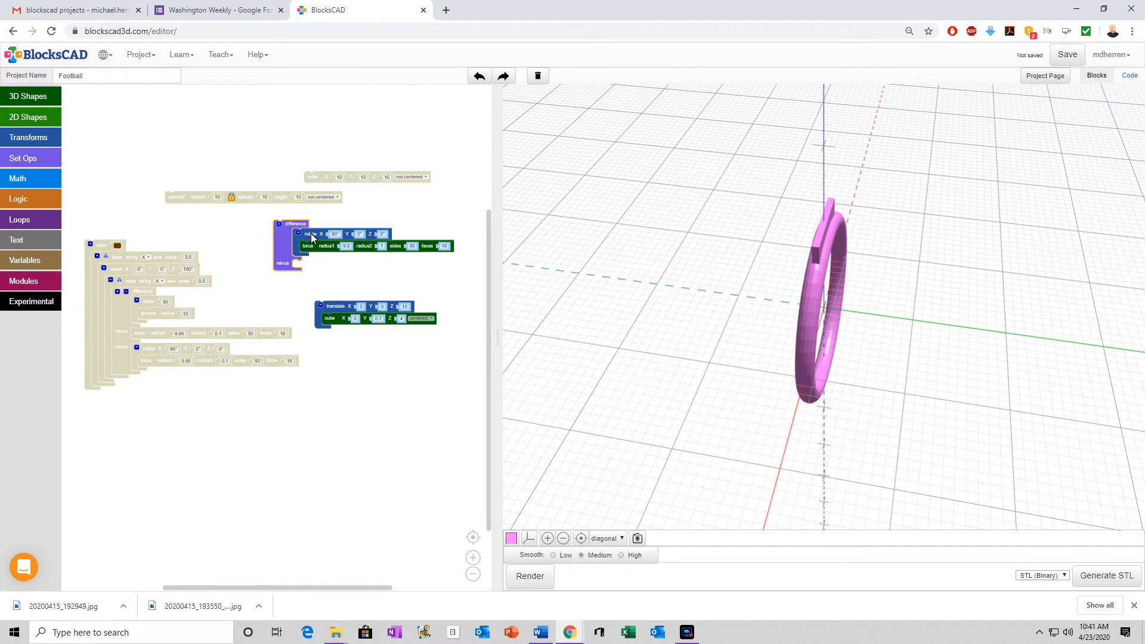
pyautogui.moveTo(330, 306); pyautogui.dragTo(322, 295)
pyautogui.moveTo(320, 274); pyautogui.dragTo(310, 279)
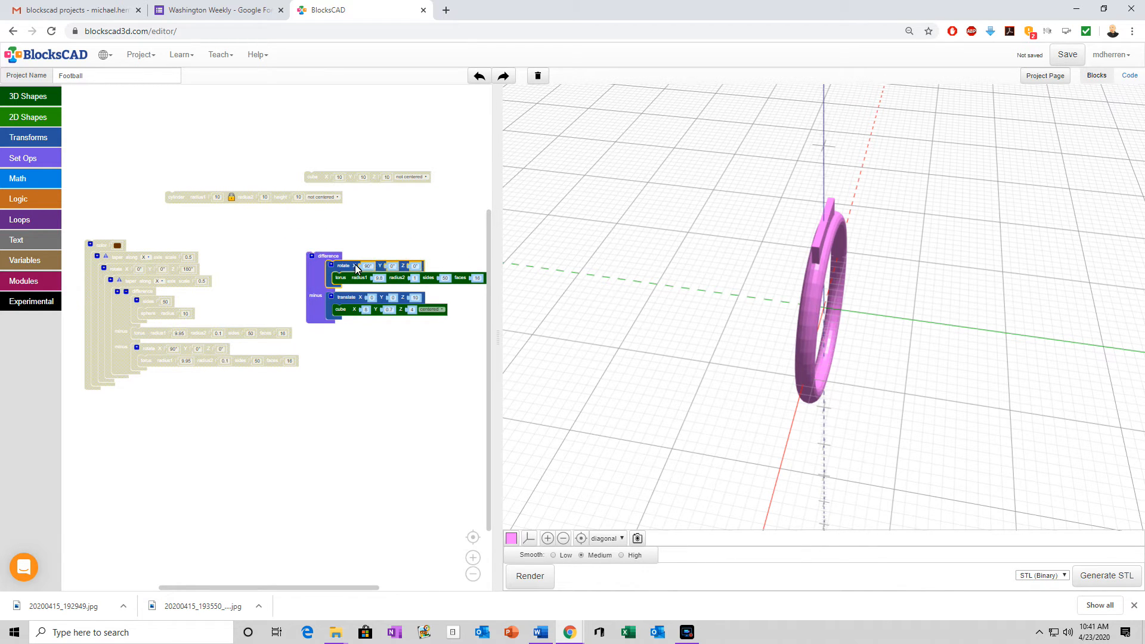
# Step: Take the rotated torus and translated cube out of the difference block, and delete the empty difference block
pyautogui.moveTo(345, 266); pyautogui.dragTo(388, 260)
pyautogui.moveTo(376, 314); pyautogui.dragTo(424, 343)
pyautogui.click(318, 267)
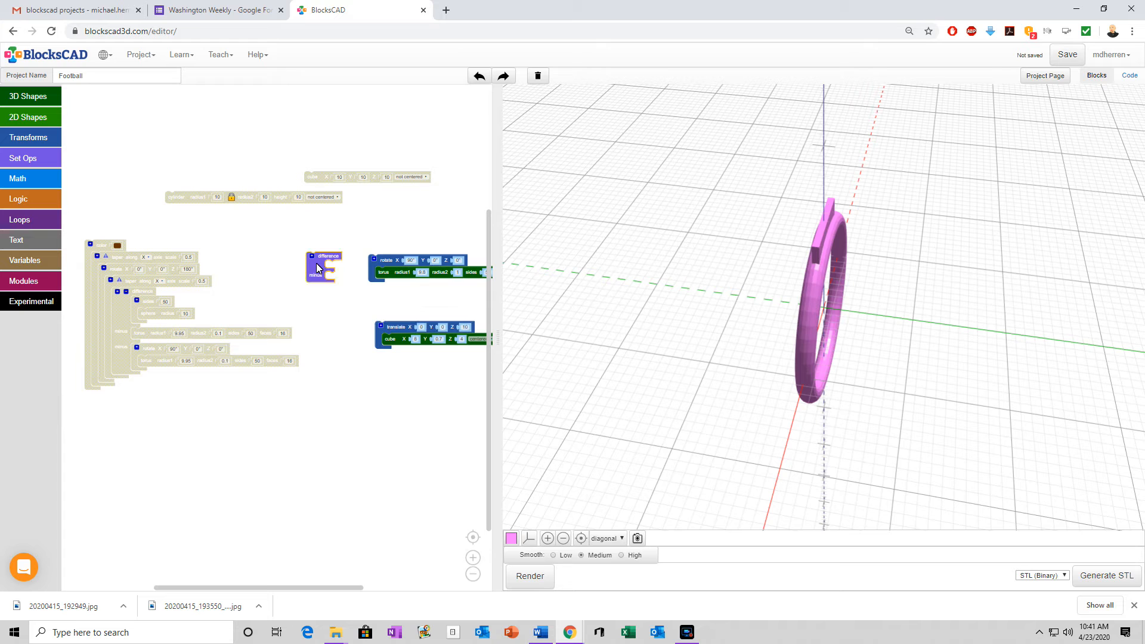
pyautogui.press('Delete')
# Step: Combine the rotated torus and the translated cube in an intersection block
pyautogui.click(27, 158)
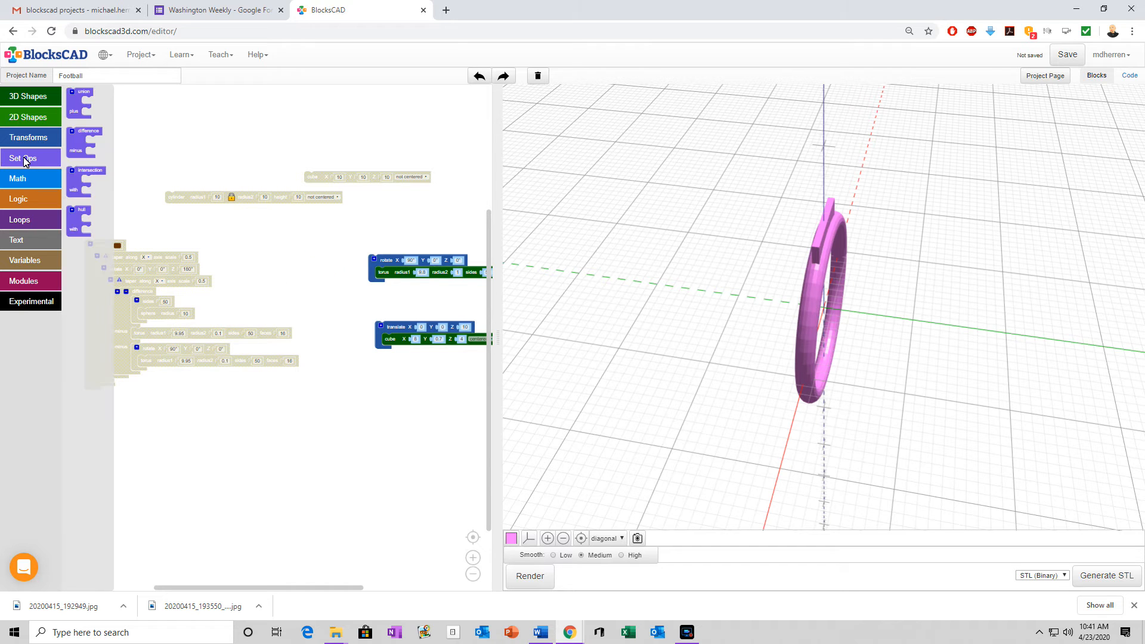
pyautogui.moveTo(71, 181); pyautogui.dragTo(324, 284)
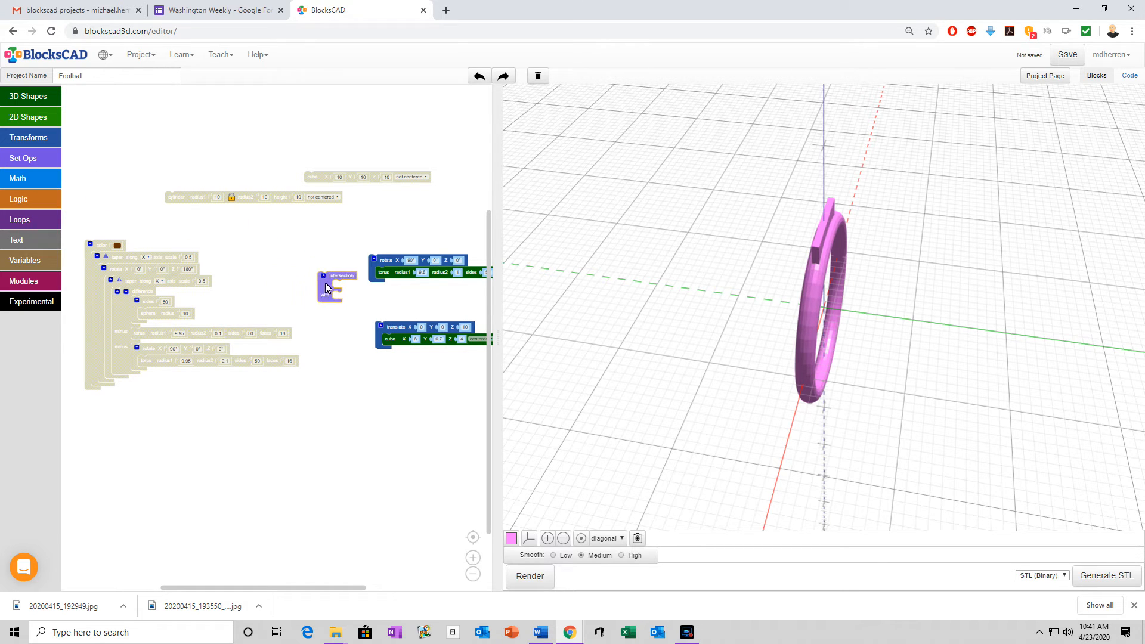
pyautogui.moveTo(388, 268); pyautogui.dragTo(369, 273)
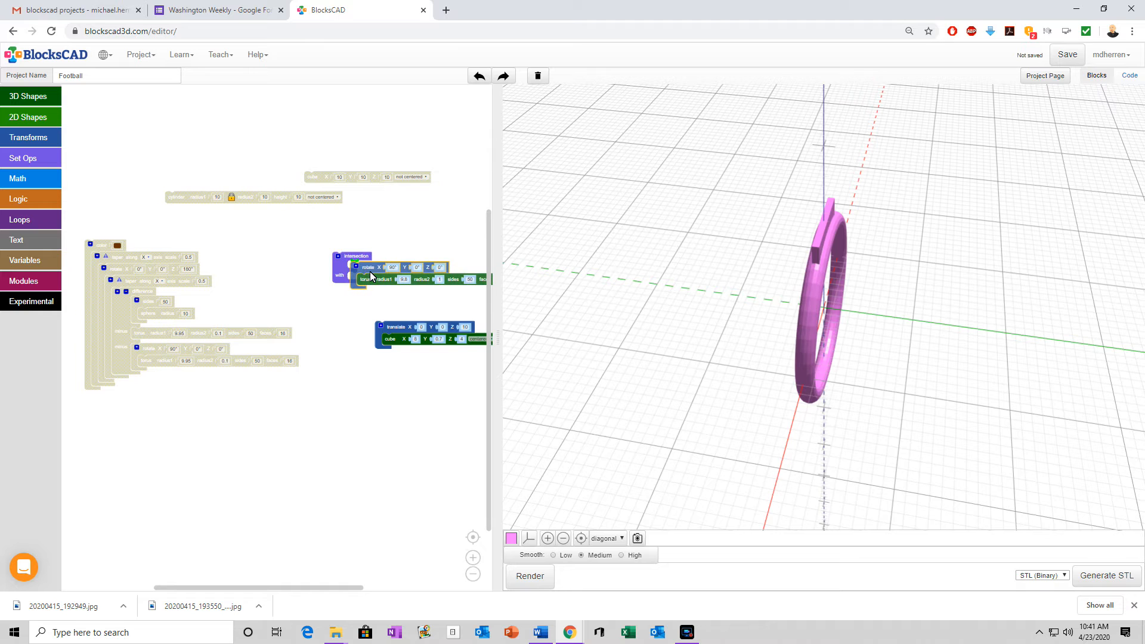
pyautogui.moveTo(396, 328); pyautogui.dragTo(369, 303)
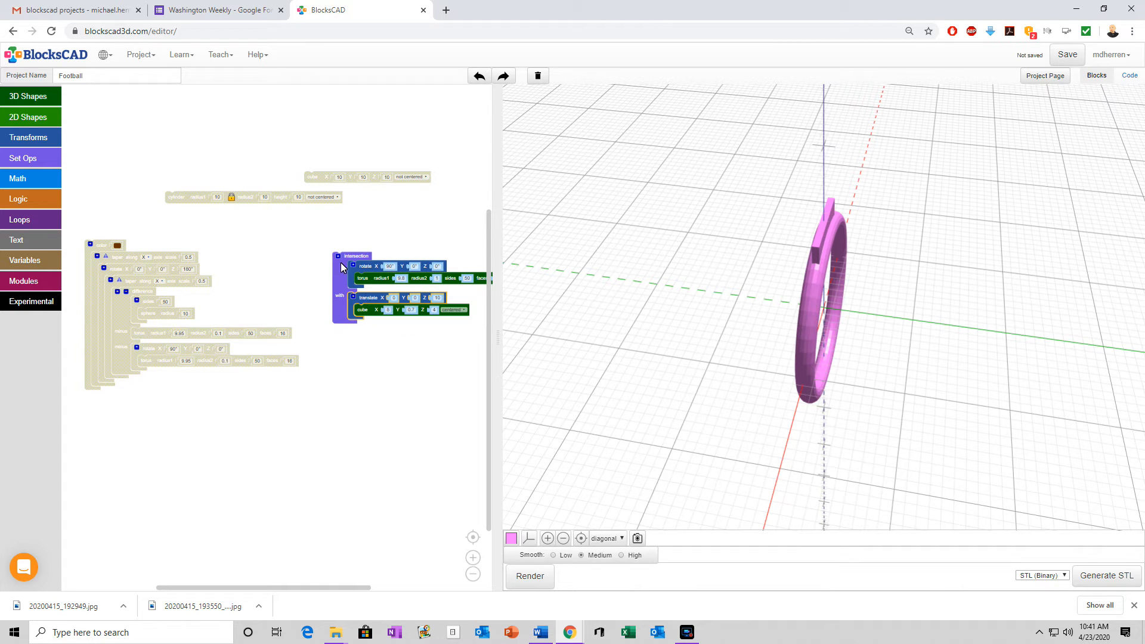
pyautogui.moveTo(851, 324); pyautogui.dragTo(840, 258)
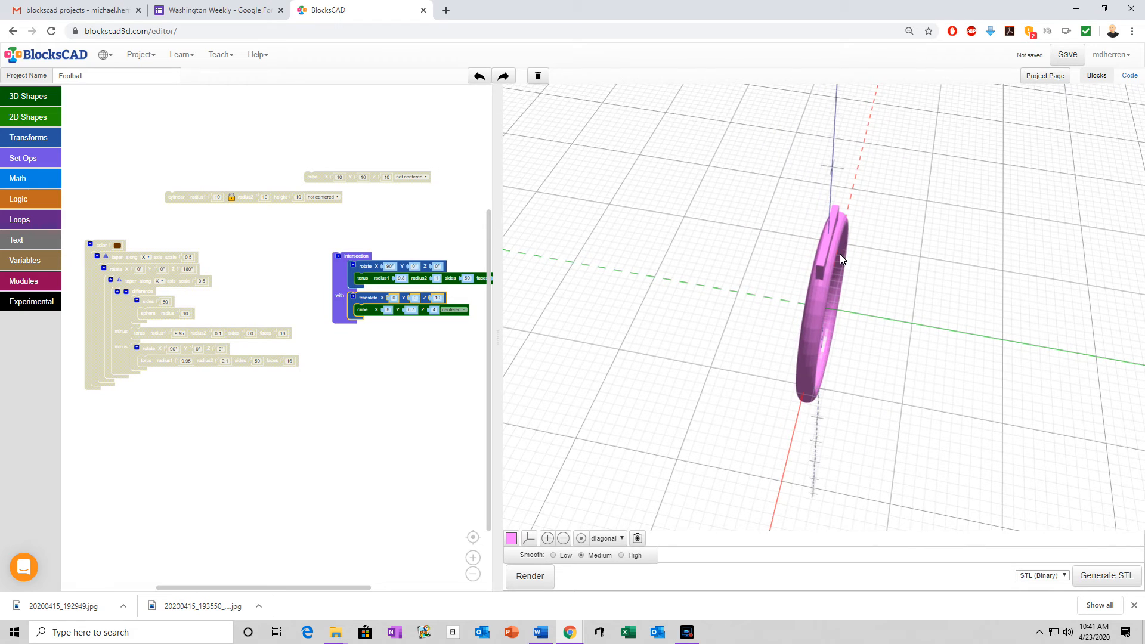
pyautogui.moveTo(818, 272); pyautogui.dragTo(779, 307)
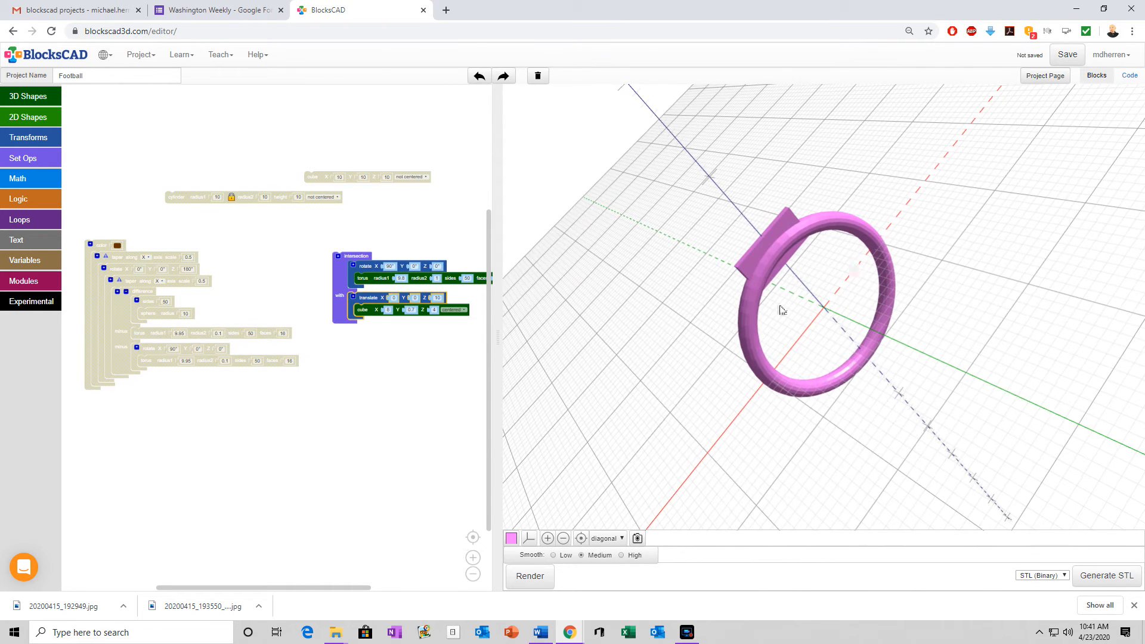
# Step: Render the intersection of the rotated torus and the translated cube, and inspect the curved piece from several angles
pyautogui.click(529, 576)
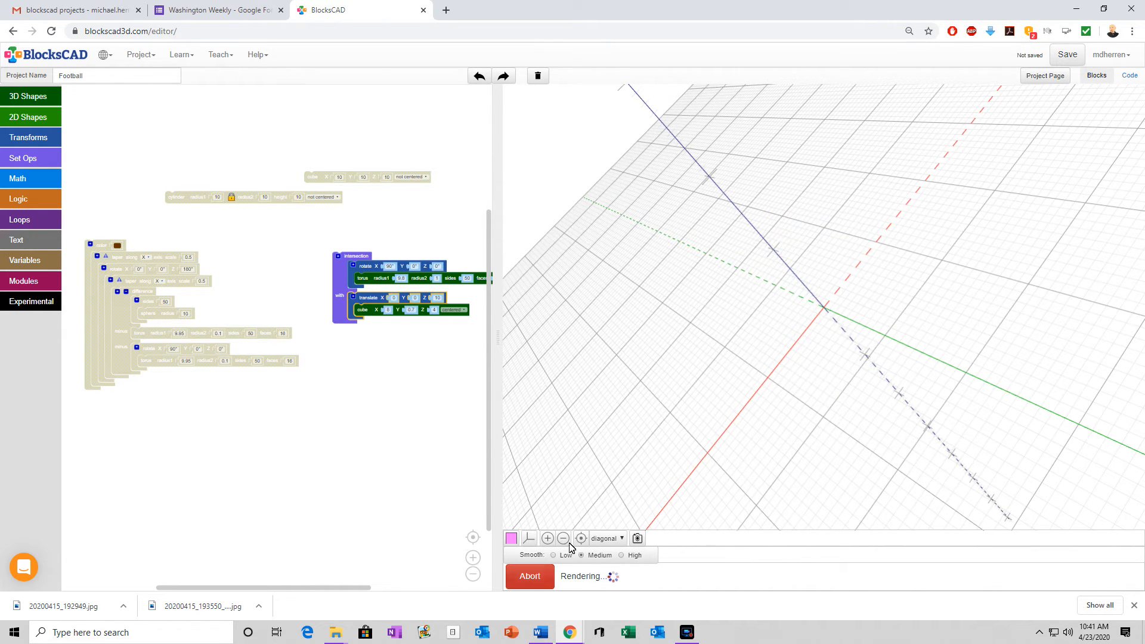
pyautogui.moveTo(851, 300); pyautogui.dragTo(704, 250)
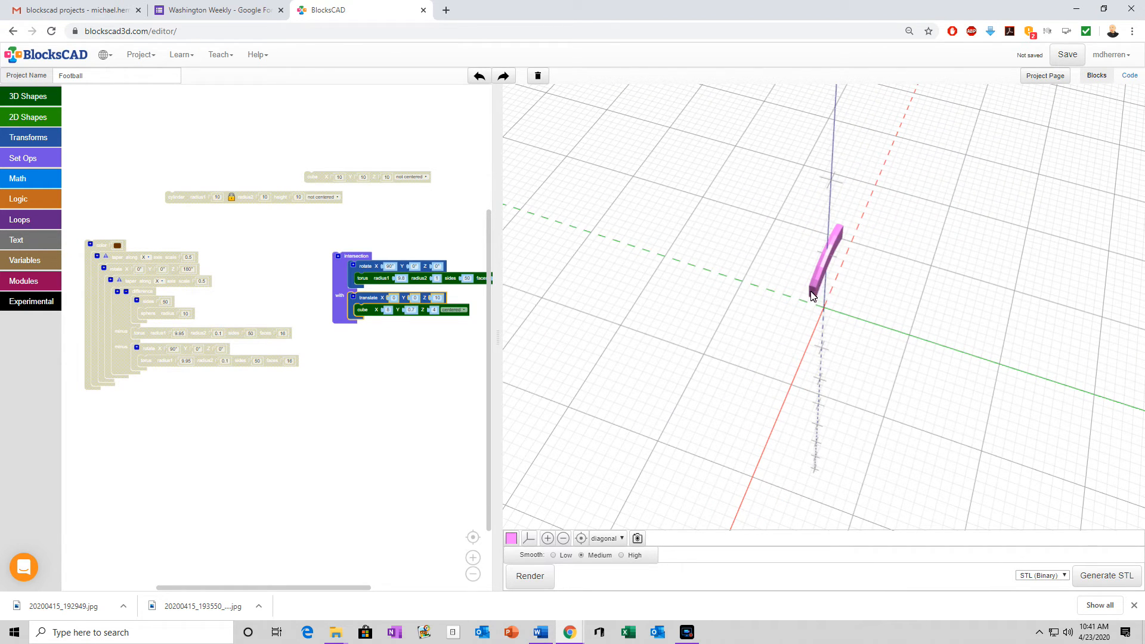
pyautogui.moveTo(834, 248); pyautogui.dragTo(695, 245)
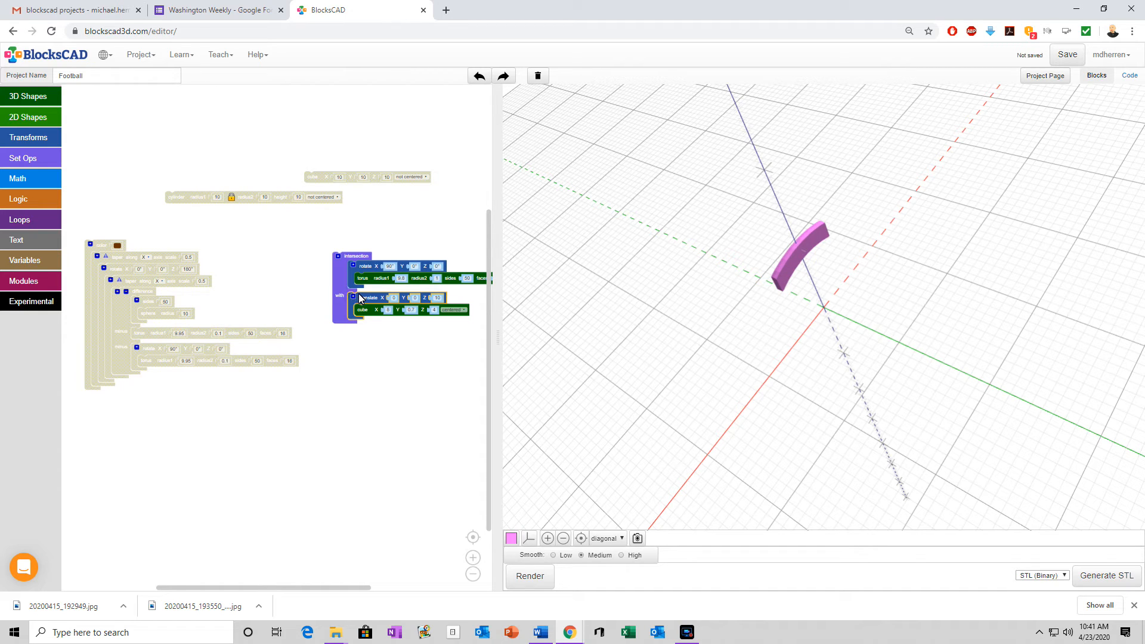
# Step: Move the intersection block up beneath the spare cube block and disable it
pyautogui.moveTo(345, 290); pyautogui.dragTo(331, 248)
pyautogui.rightClick(330, 250)
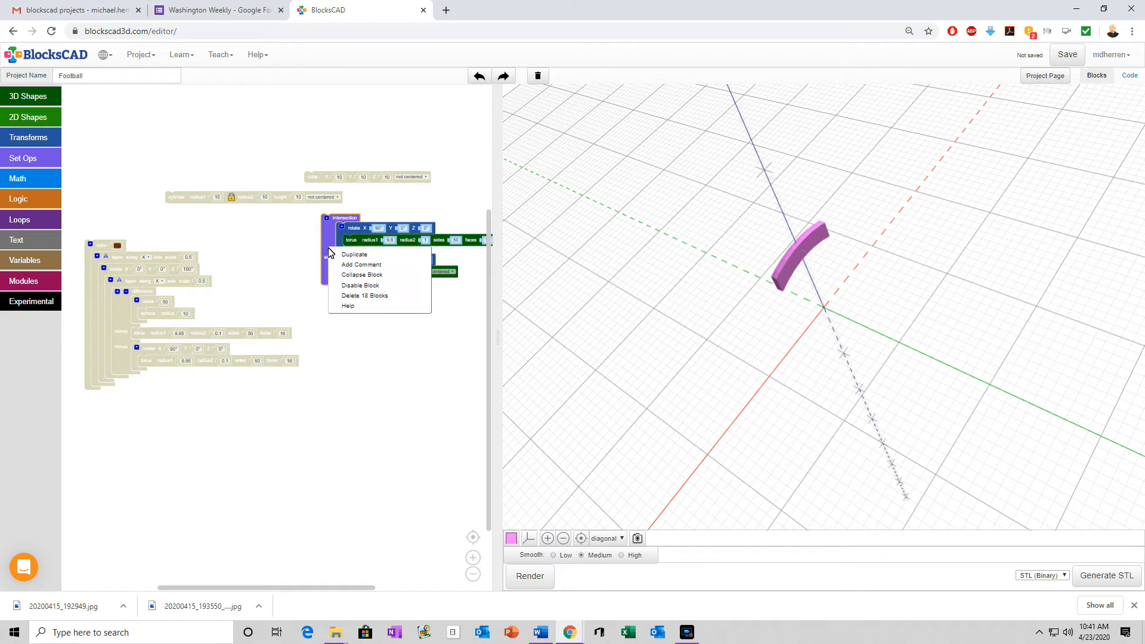
pyautogui.click(359, 285)
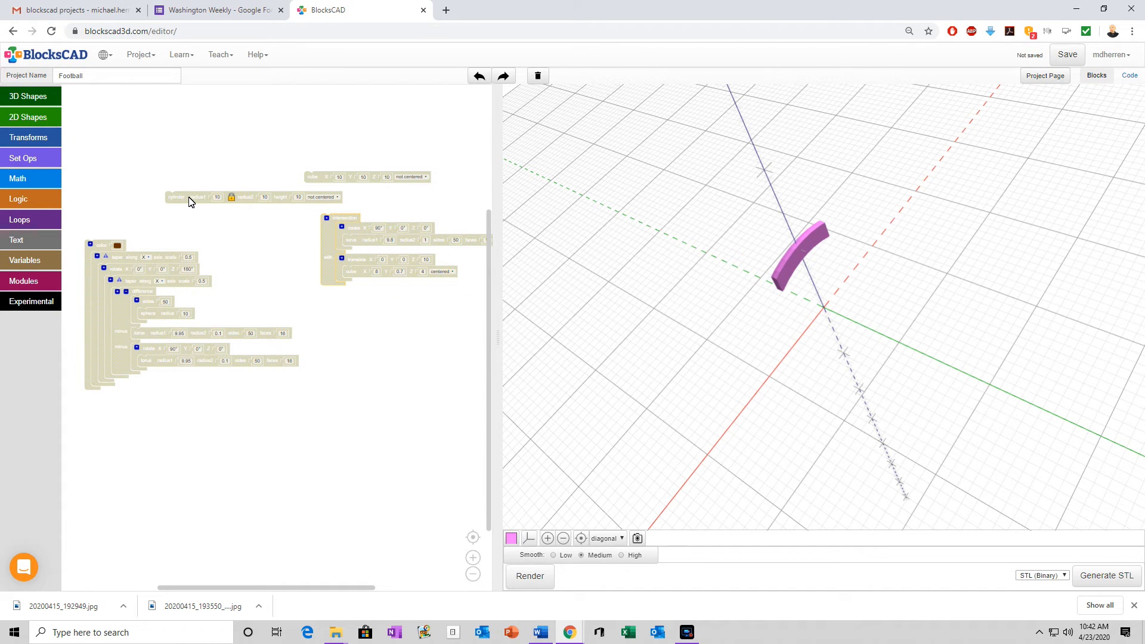
pyautogui.moveTo(190, 202)
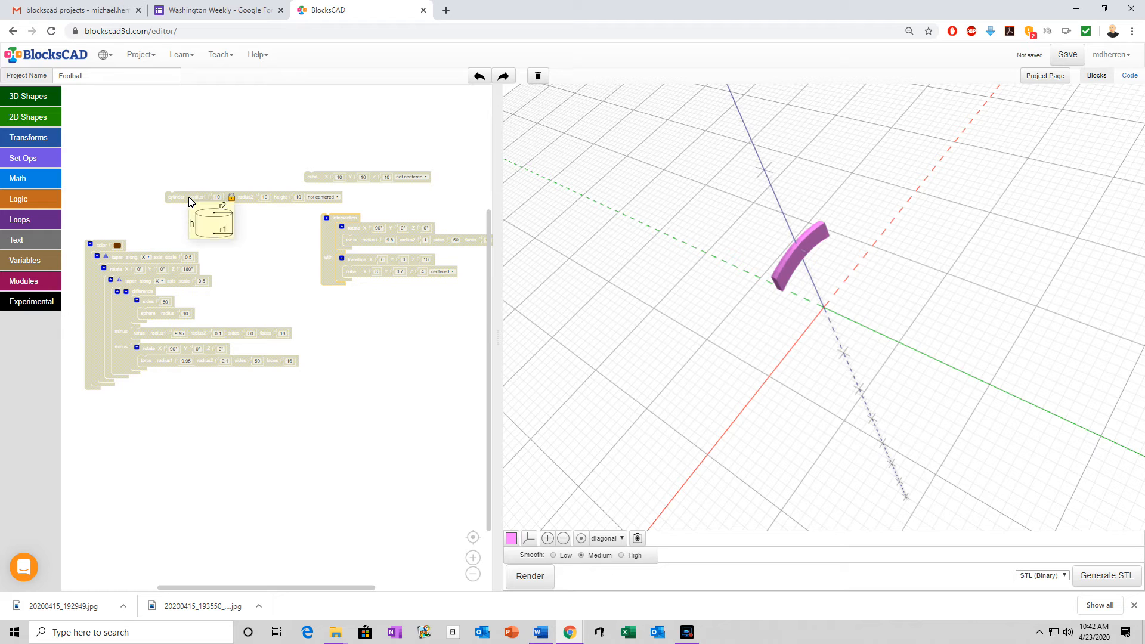
pyautogui.rightClick(89, 282)
pyautogui.click(113, 326)
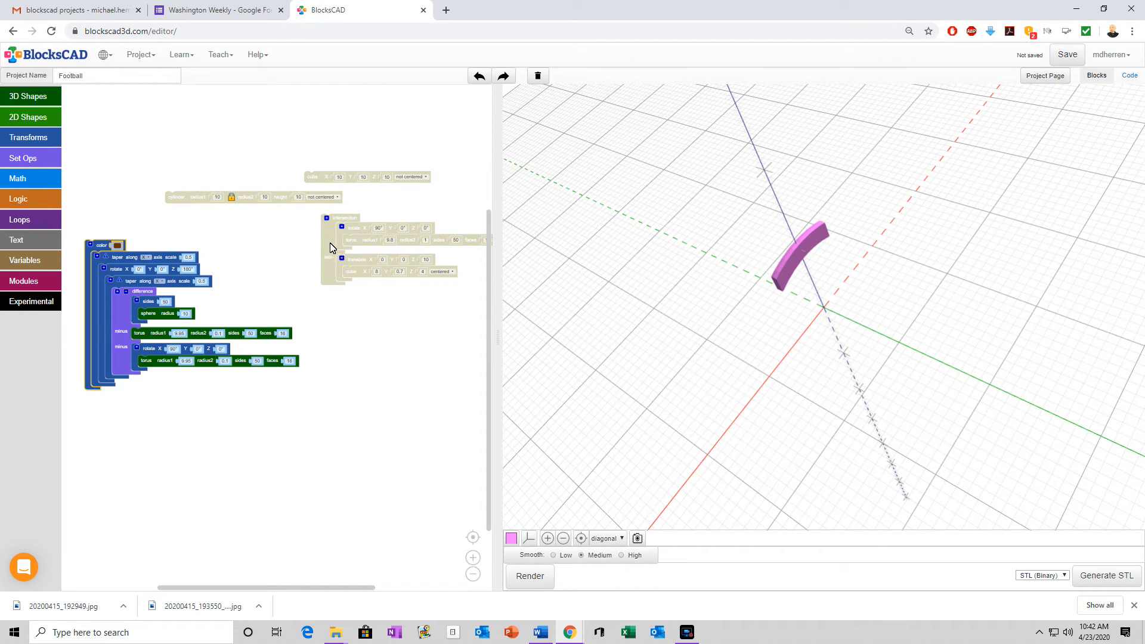
pyautogui.rightClick(327, 248)
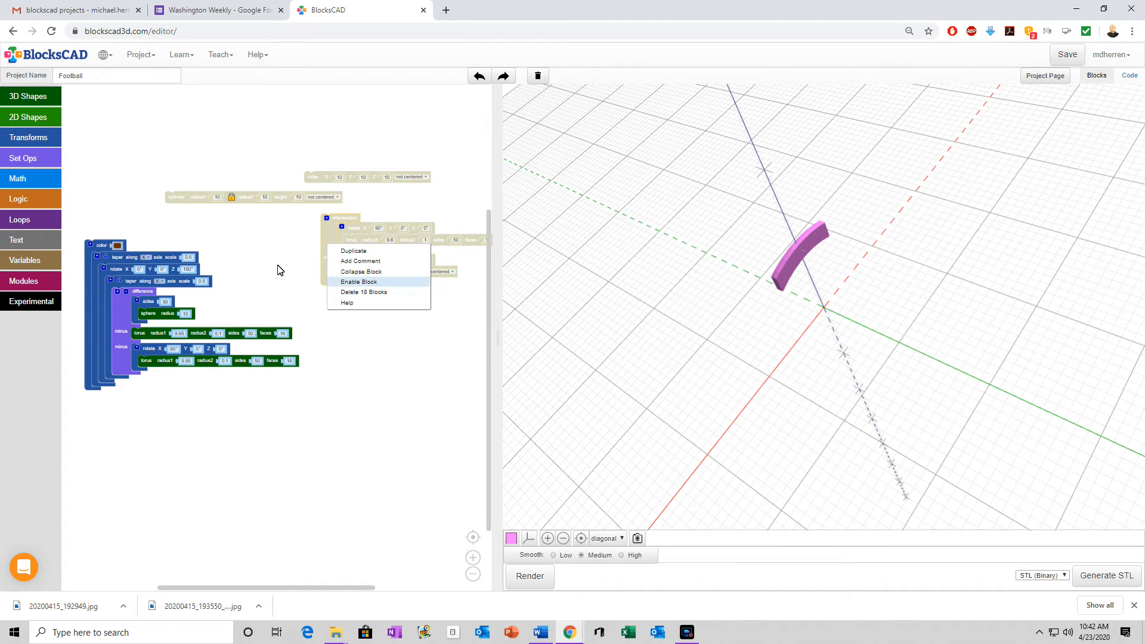
pyautogui.rightClick(87, 292)
pyautogui.click(105, 340)
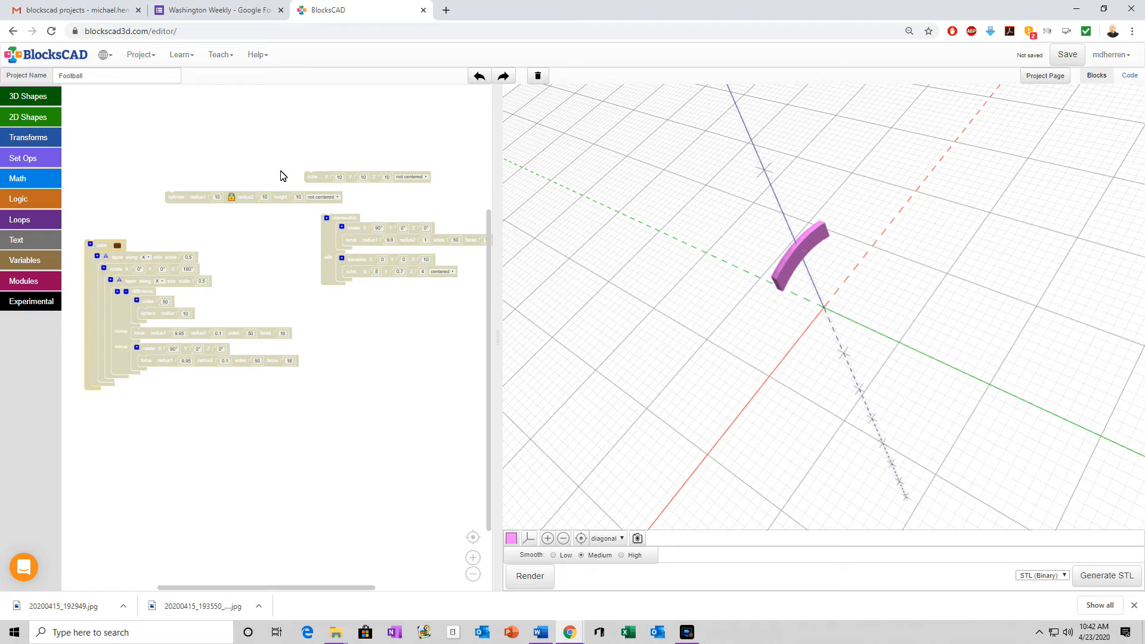
# Step: Enable the spare cube block and move it to the empty area below the intersection block
pyautogui.rightClick(324, 184)
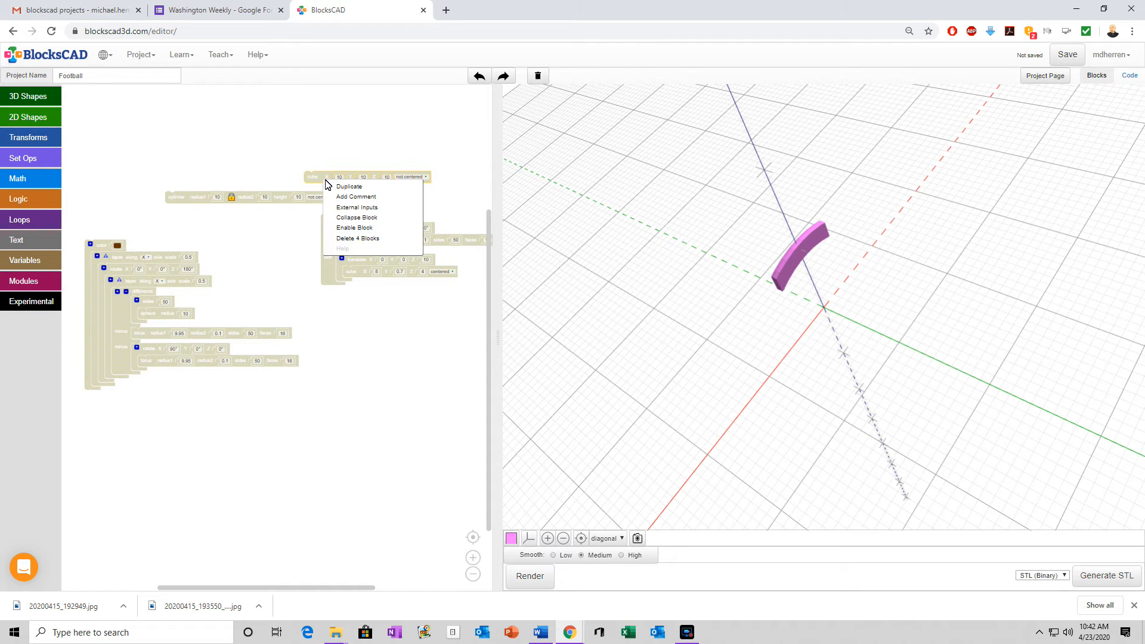
pyautogui.click(349, 221)
pyautogui.moveTo(323, 183); pyautogui.dragTo(354, 405)
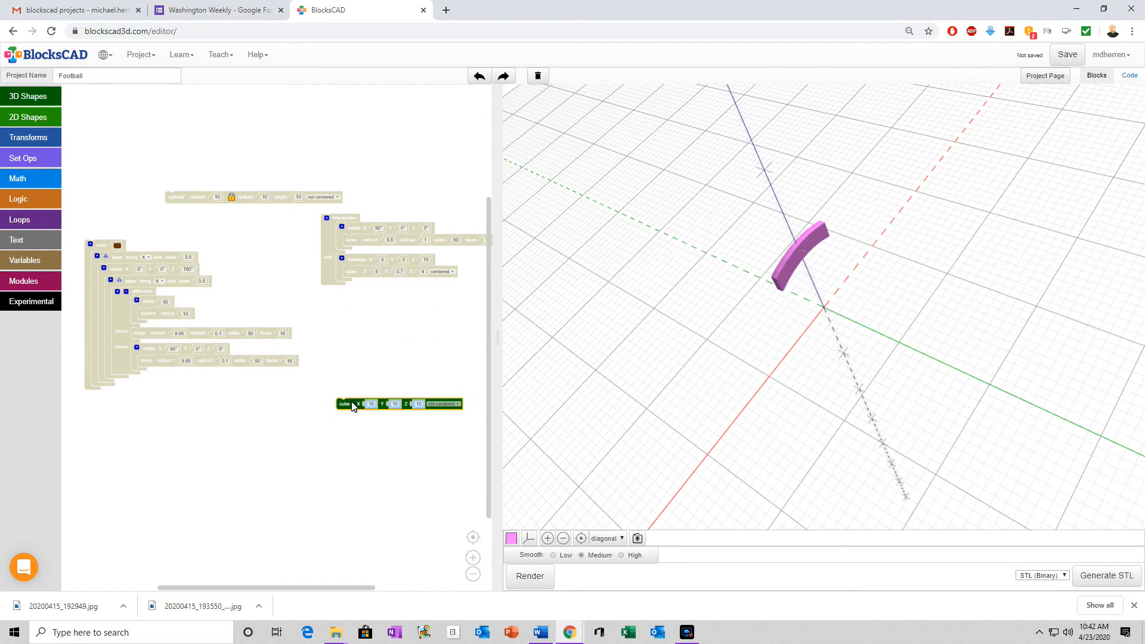
# Step: Set the spare cube's dimensions to X 8, Y 1.5 and Z 4
pyautogui.write('8')
pyautogui.click(392, 405)
pyautogui.write('1.5')
pyautogui.scroll(1, 381, 466)
pyautogui.scroll(1, 380, 462)
pyautogui.moveTo(416, 447); pyautogui.dragTo(330, 449)
pyautogui.click(351, 380)
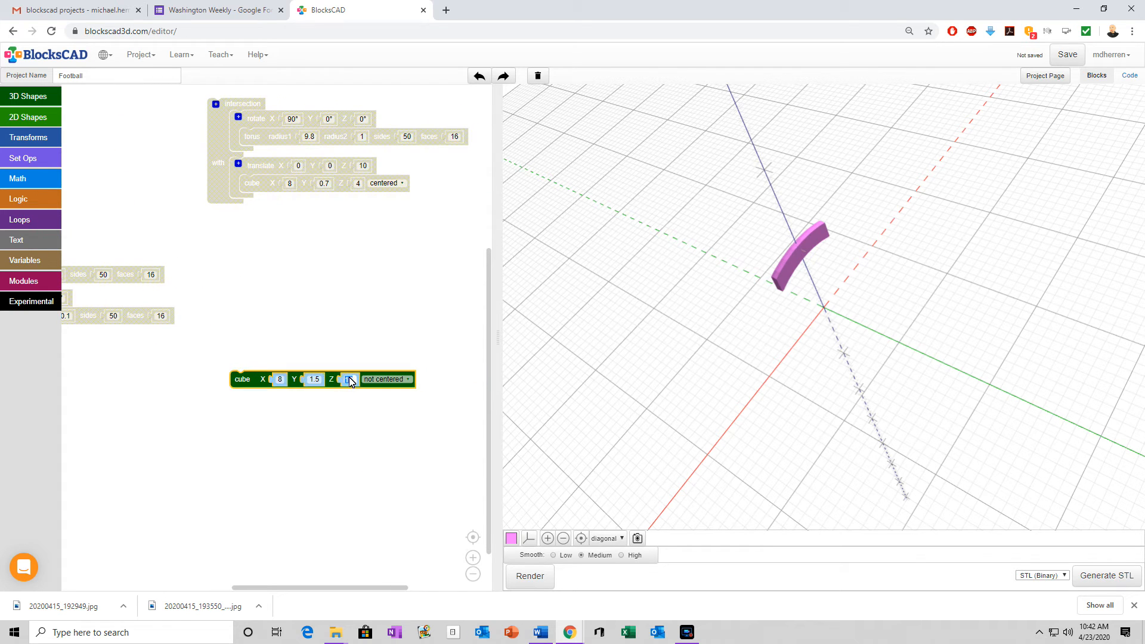
pyautogui.write('4')
pyautogui.click(361, 435)
# Step: Wrap the 8 by 1.5 by 4 cube in a translate block with Z set to 10
pyautogui.click(36, 141)
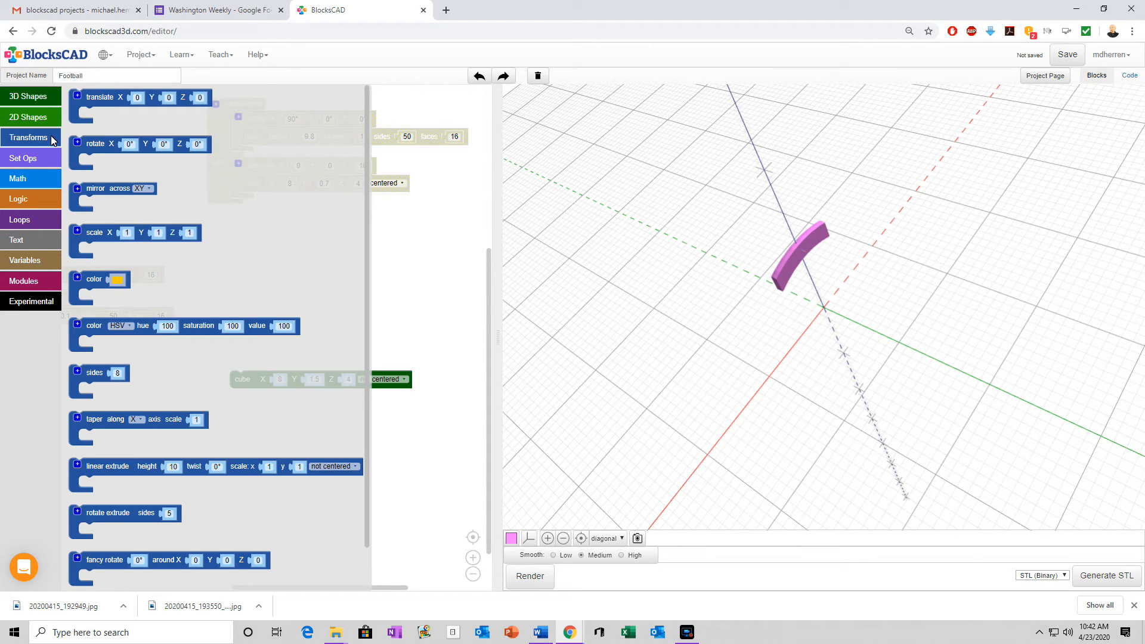
pyautogui.click(106, 107)
pyautogui.moveTo(106, 108); pyautogui.dragTo(247, 356)
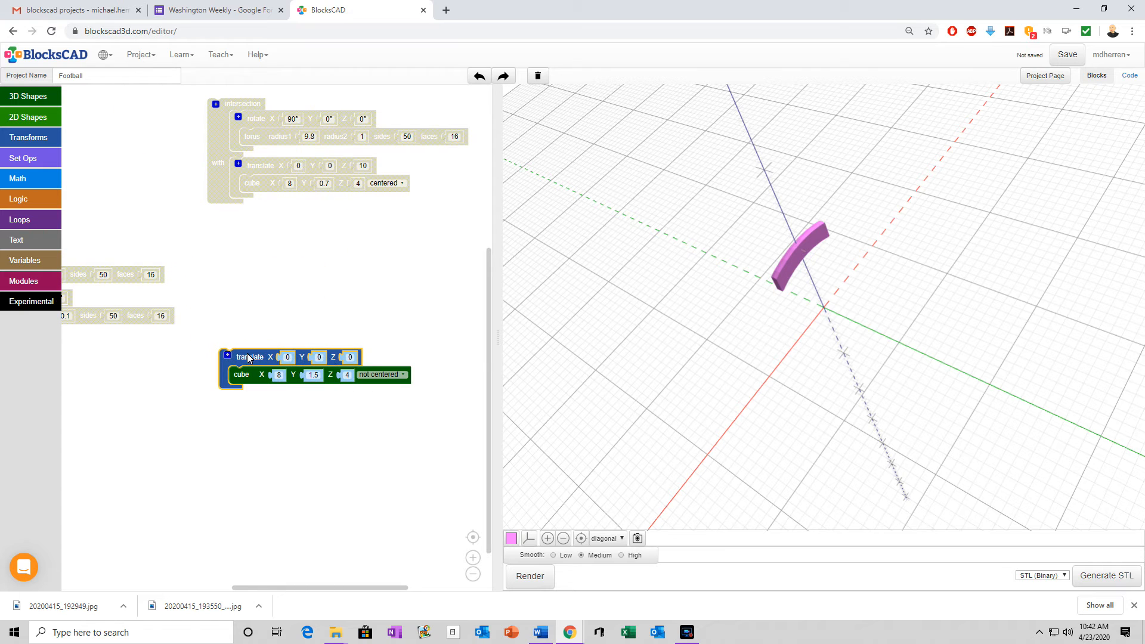
pyautogui.click(350, 358)
pyautogui.write('10')
# Step: Set the translated 1.5-thick cube to centered, render it, and inspect its position above the origin
pyautogui.click(382, 374)
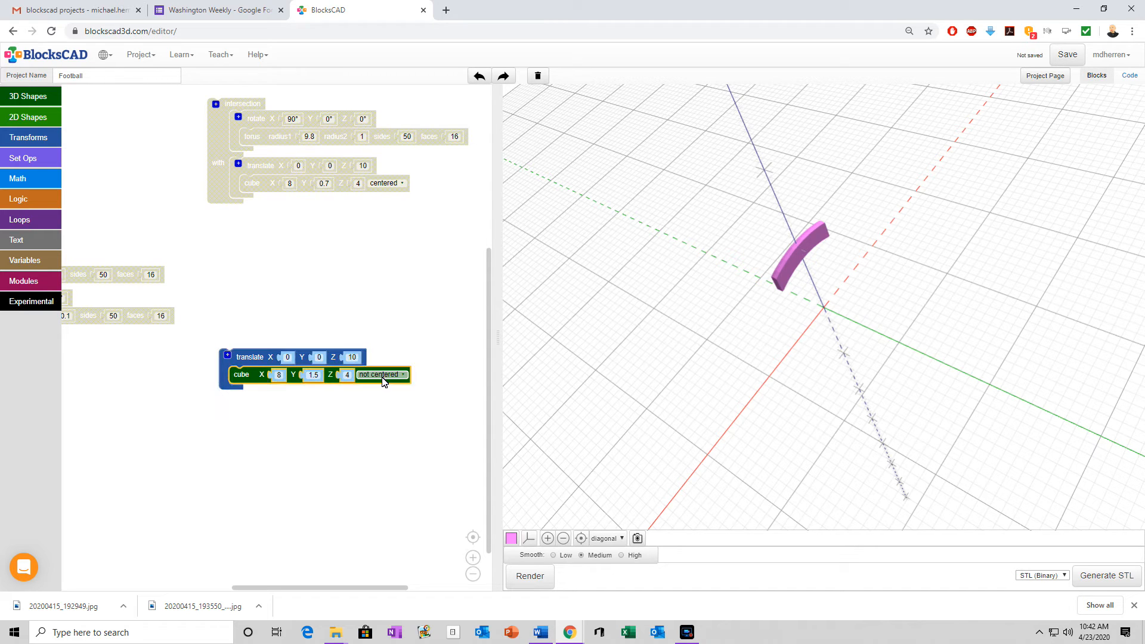
pyautogui.click(380, 395)
pyautogui.click(530, 578)
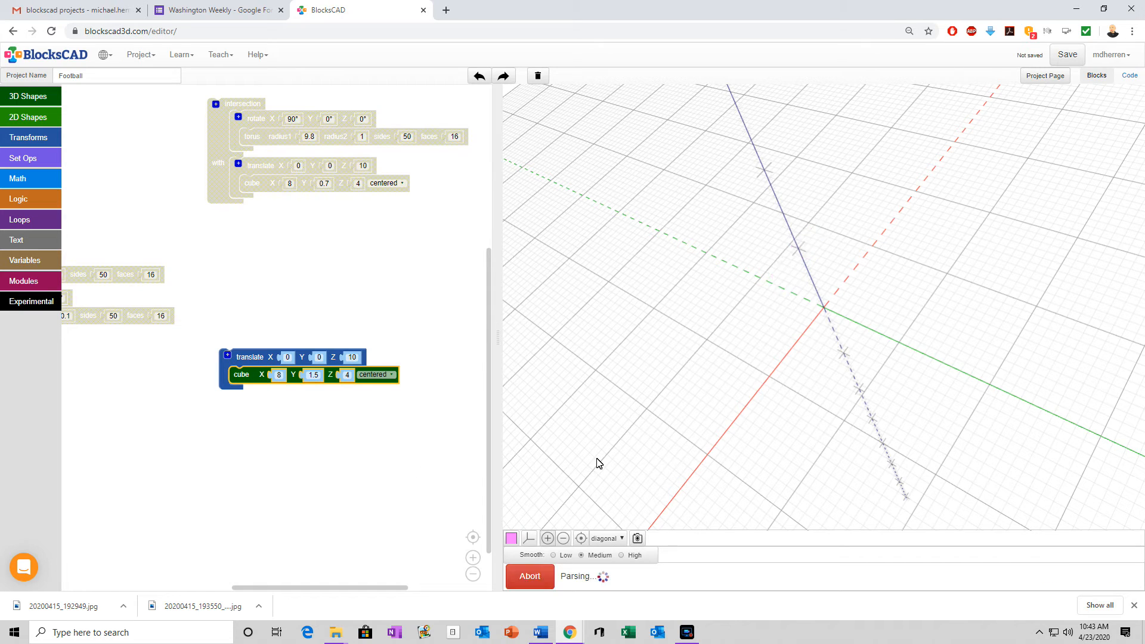
pyautogui.moveTo(752, 301)
pyautogui.mouseDown()
pyautogui.moveTo(1004, 302)
pyautogui.moveTo(627, 225)
pyautogui.moveTo(509, 312)
pyautogui.moveTo(751, 317)
pyautogui.mouseUp()
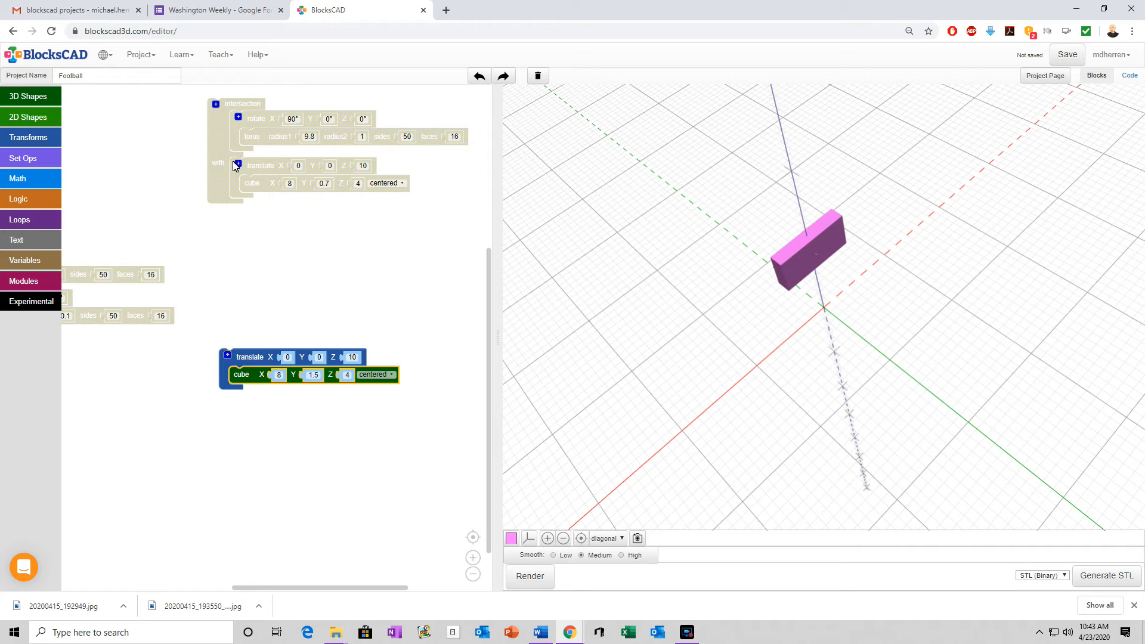
pyautogui.moveTo(796, 278); pyautogui.dragTo(924, 249)
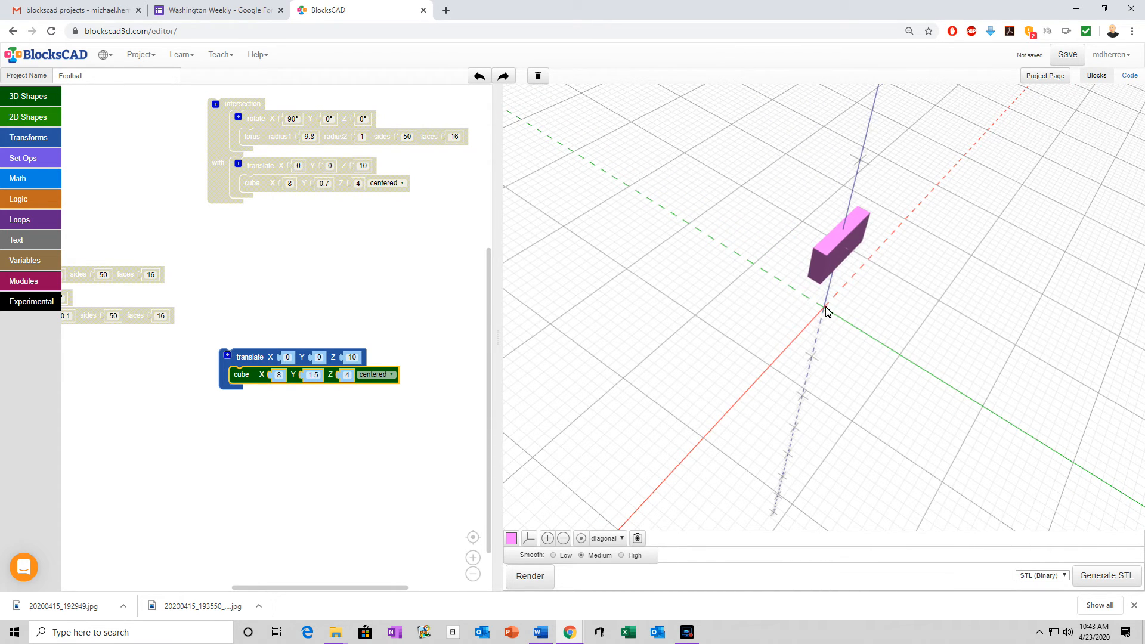
pyautogui.moveTo(837, 341); pyautogui.dragTo(764, 297)
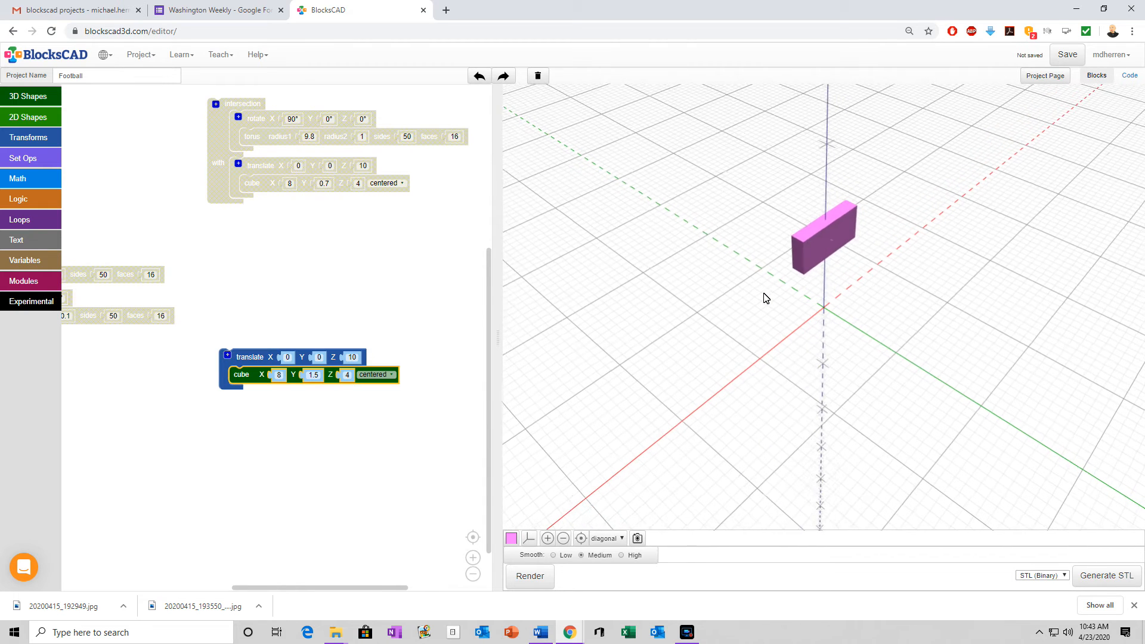
# Step: Move the disabled cylinder block to the empty area below the translated cube and enable it
pyautogui.scroll(2, 336, 261)
pyautogui.hscroll(-3, 336, 261)
pyautogui.scroll(-3, 371, 291)
pyautogui.hscroll(2, 371, 292)
pyautogui.moveTo(192, 169); pyautogui.dragTo(269, 235)
pyautogui.moveTo(120, 121); pyautogui.dragTo(181, 525)
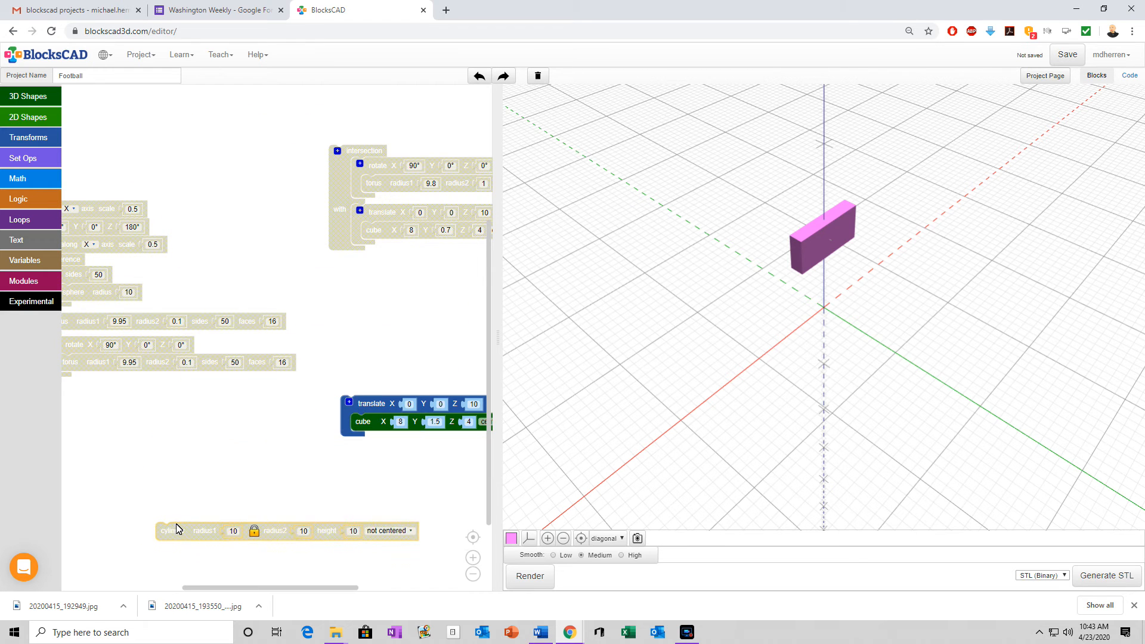
pyautogui.scroll(-2, 232, 409)
pyautogui.moveTo(232, 409); pyautogui.dragTo(212, 287)
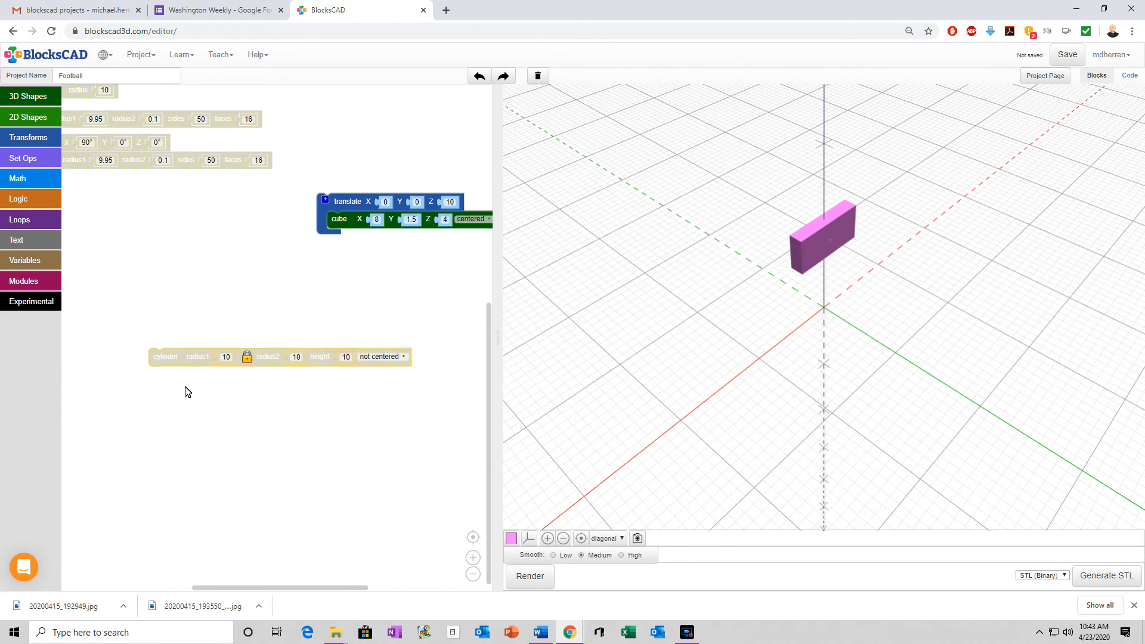
pyautogui.moveTo(166, 341); pyautogui.dragTo(200, 440)
pyautogui.rightClick(199, 440)
pyautogui.click(237, 483)
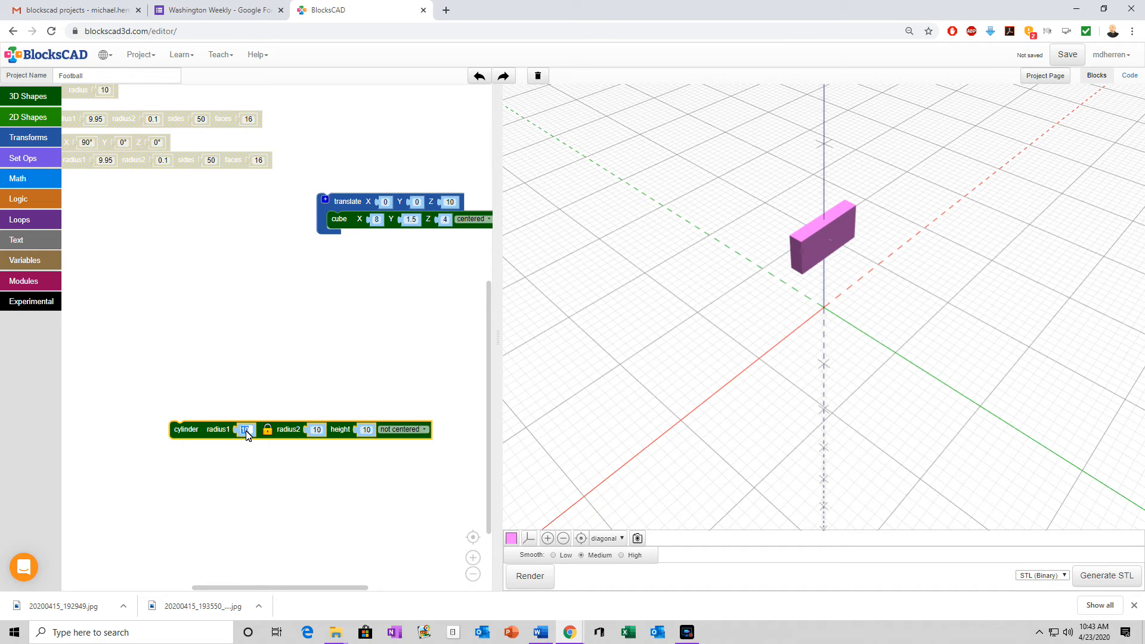
# Step: Set both cylinder radii to 1.3 and the height to 0.4, and make the cylinder centered
pyautogui.write('1')
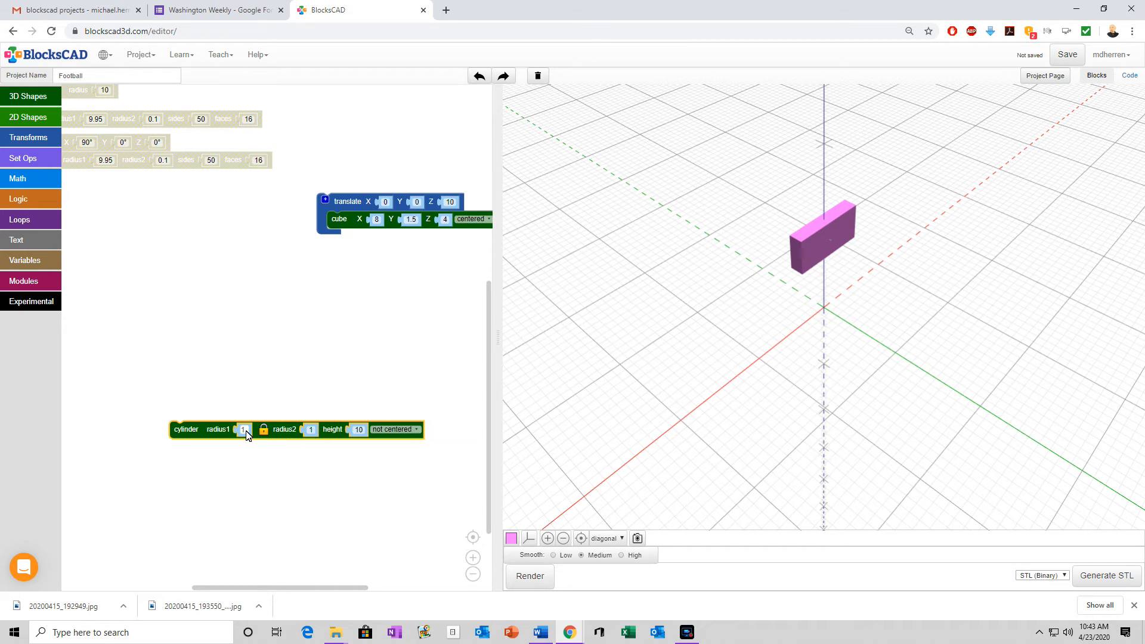
pyautogui.write('.3')
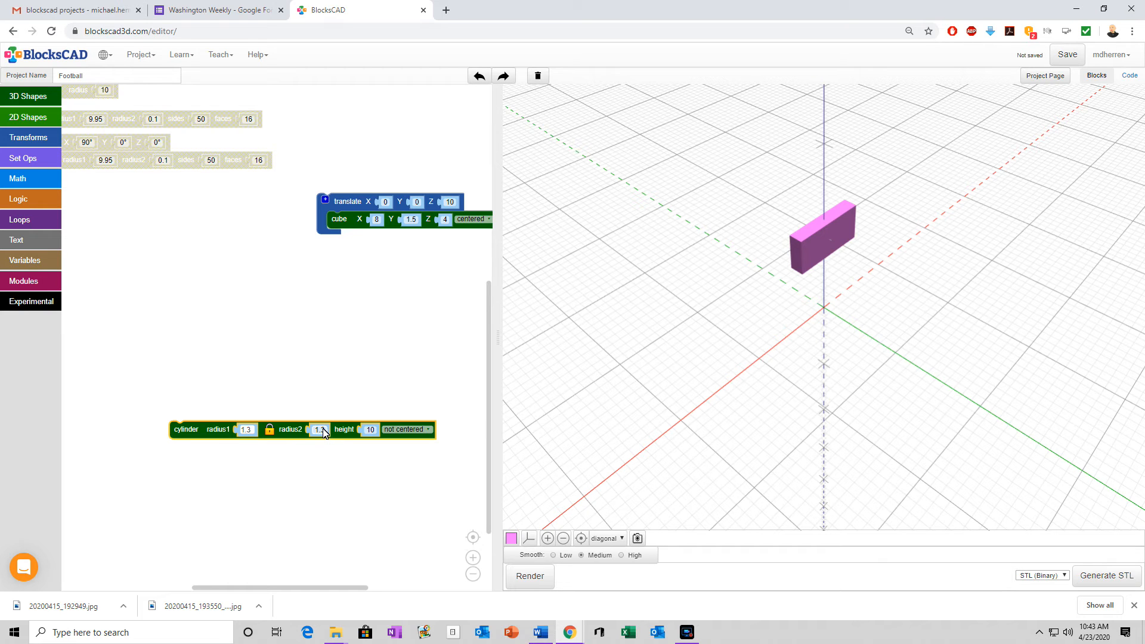
pyautogui.click(245, 433)
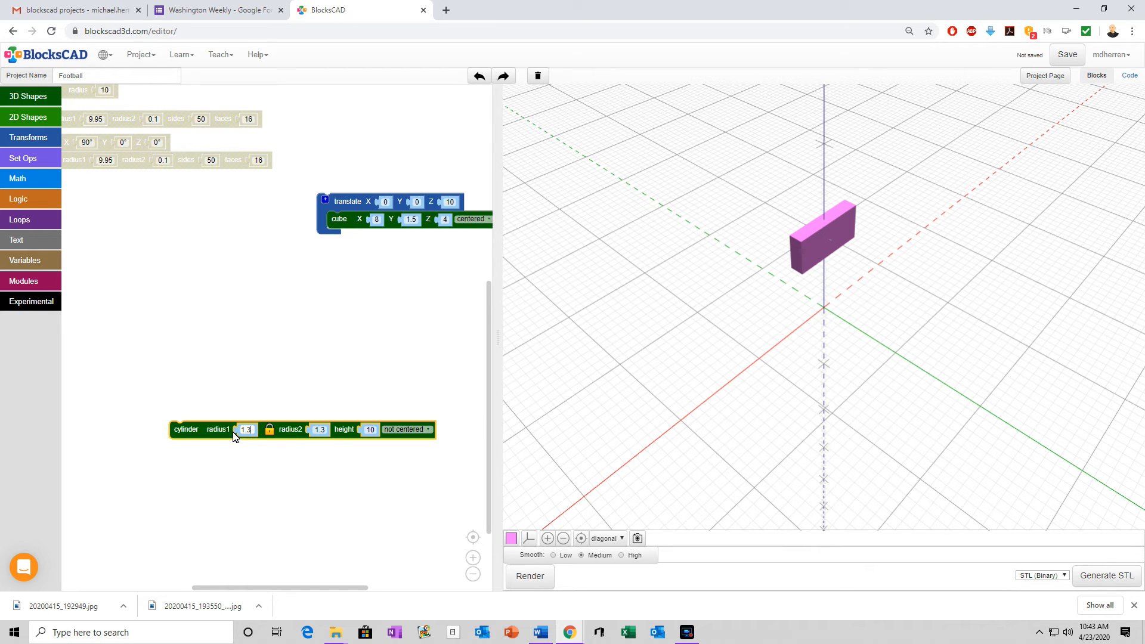
pyautogui.click(270, 432)
pyautogui.click(178, 429)
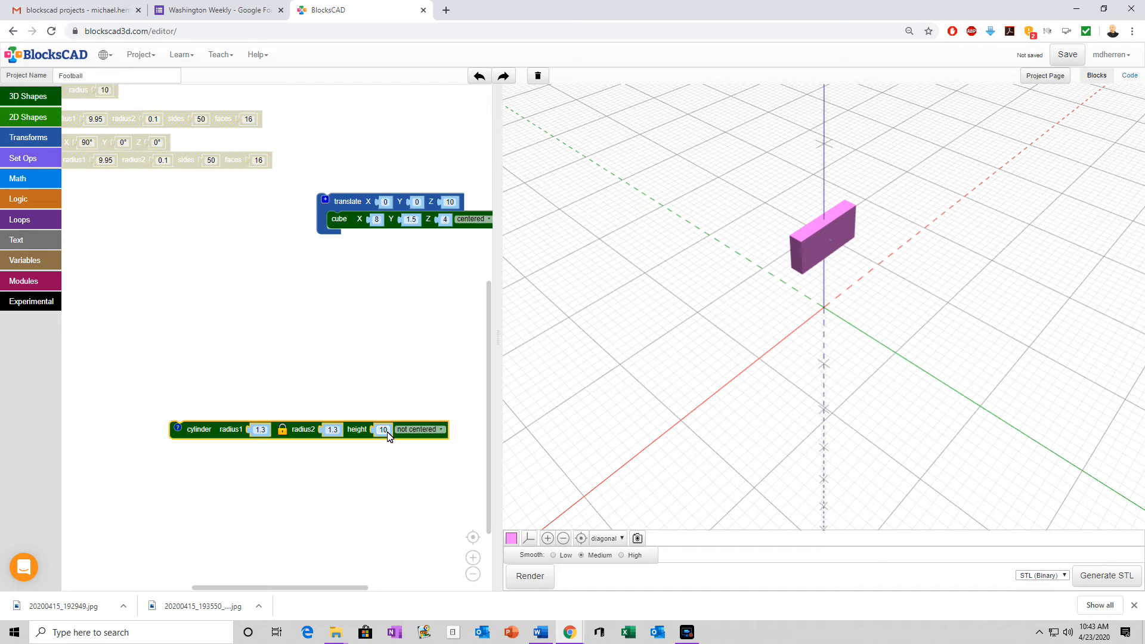
pyautogui.write('4')
pyautogui.click(426, 435)
pyautogui.click(420, 453)
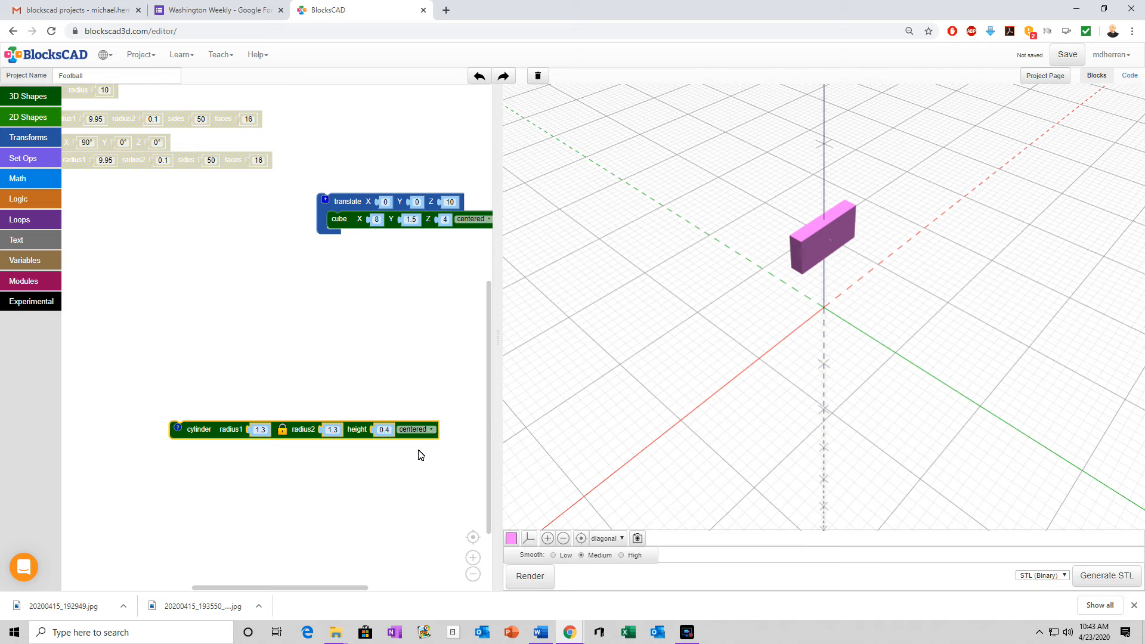
# Step: Render the cylinder together with the translated cube and inspect its shape
pyautogui.click(429, 502)
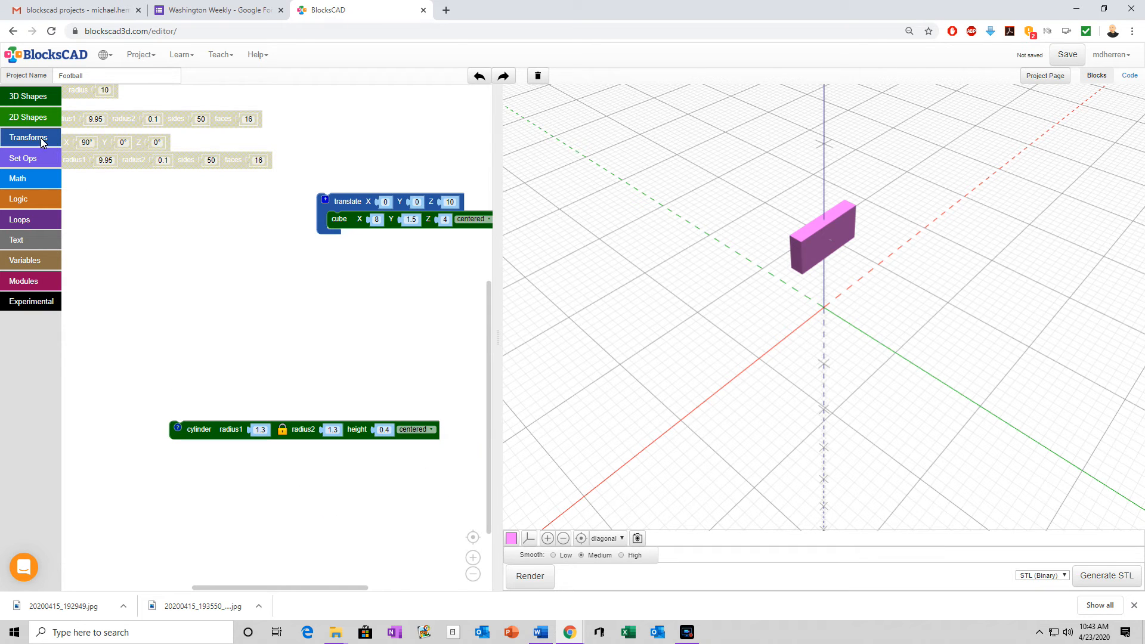
pyautogui.click(530, 578)
pyautogui.moveTo(737, 361); pyautogui.dragTo(846, 427)
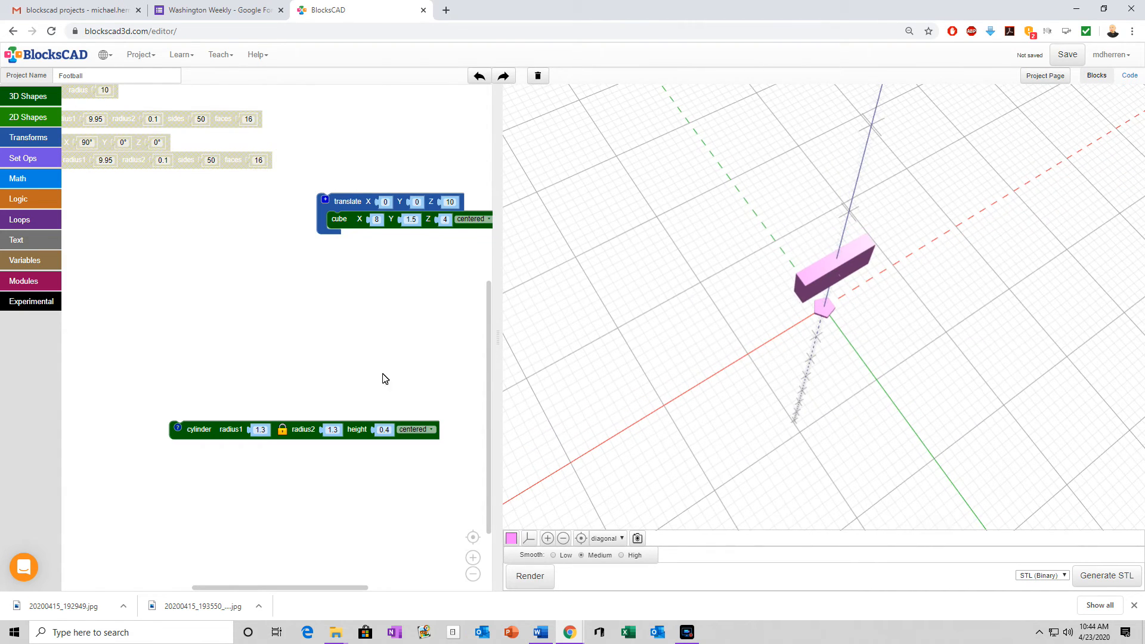
# Step: Wrap the cylinder in a sides block set to 30, and render the smoother disc
pyautogui.click(31, 143)
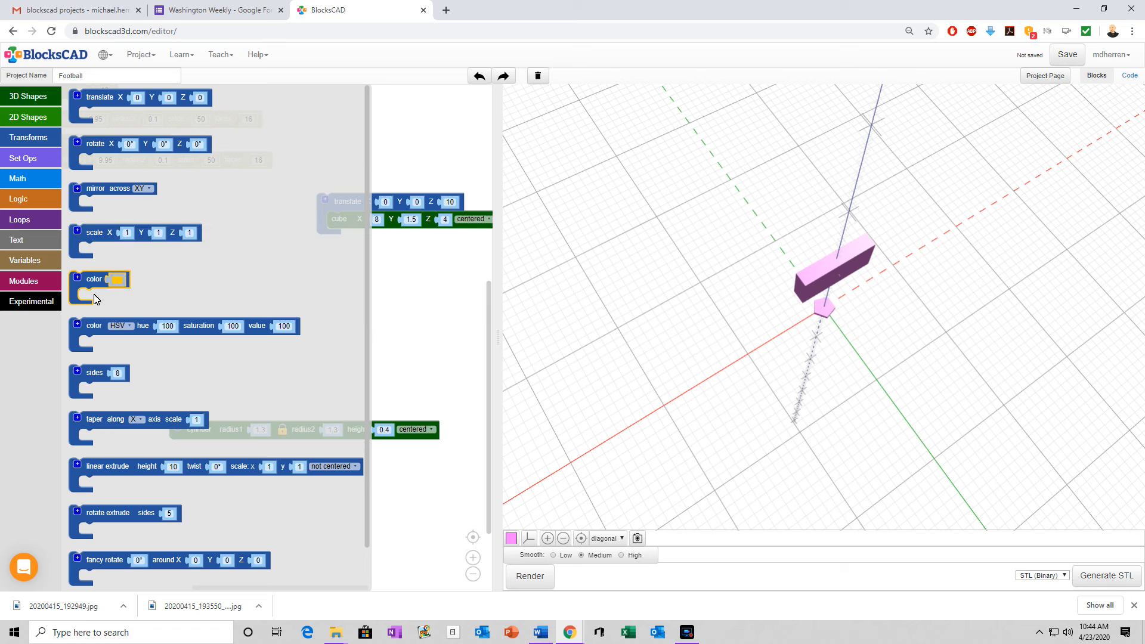
pyautogui.moveTo(96, 375); pyautogui.dragTo(178, 409)
pyautogui.click(210, 409)
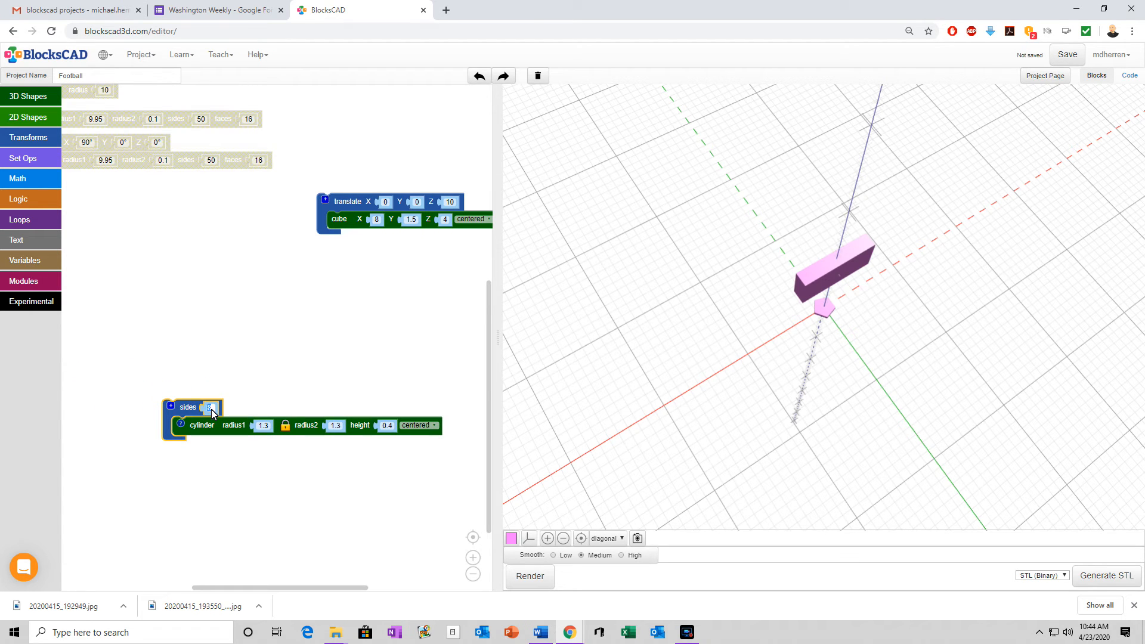
pyautogui.write('30')
pyautogui.click(529, 576)
pyautogui.moveTo(696, 396); pyautogui.dragTo(708, 284)
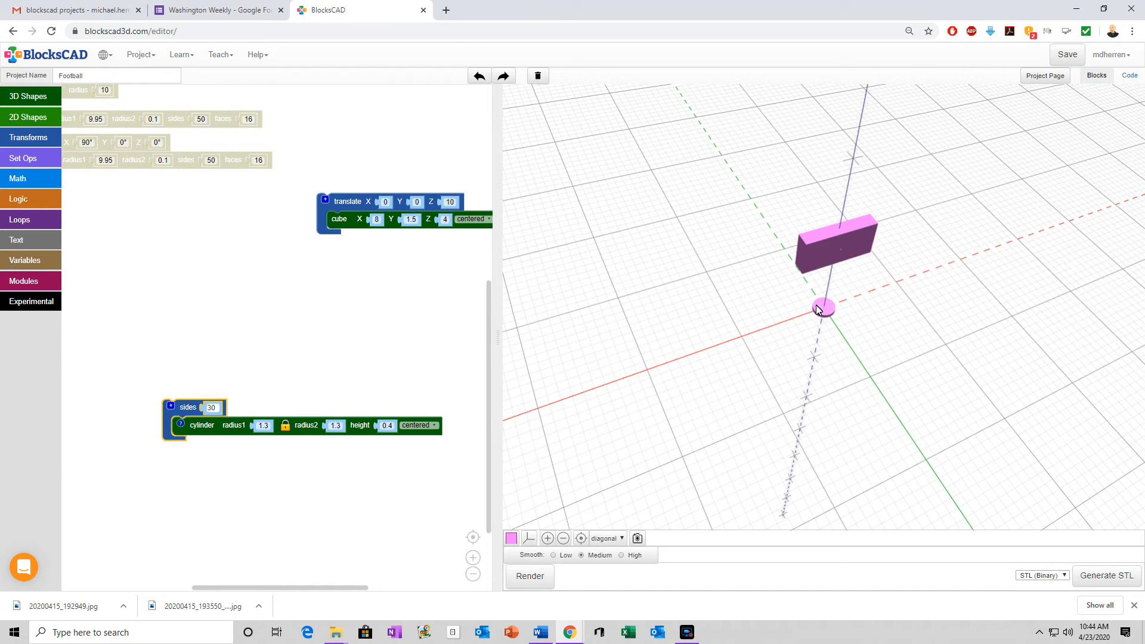
# Step: Shift the disabled intersection block and the translated cube block closer to the ball's blocks
pyautogui.scroll(5, 267, 240)
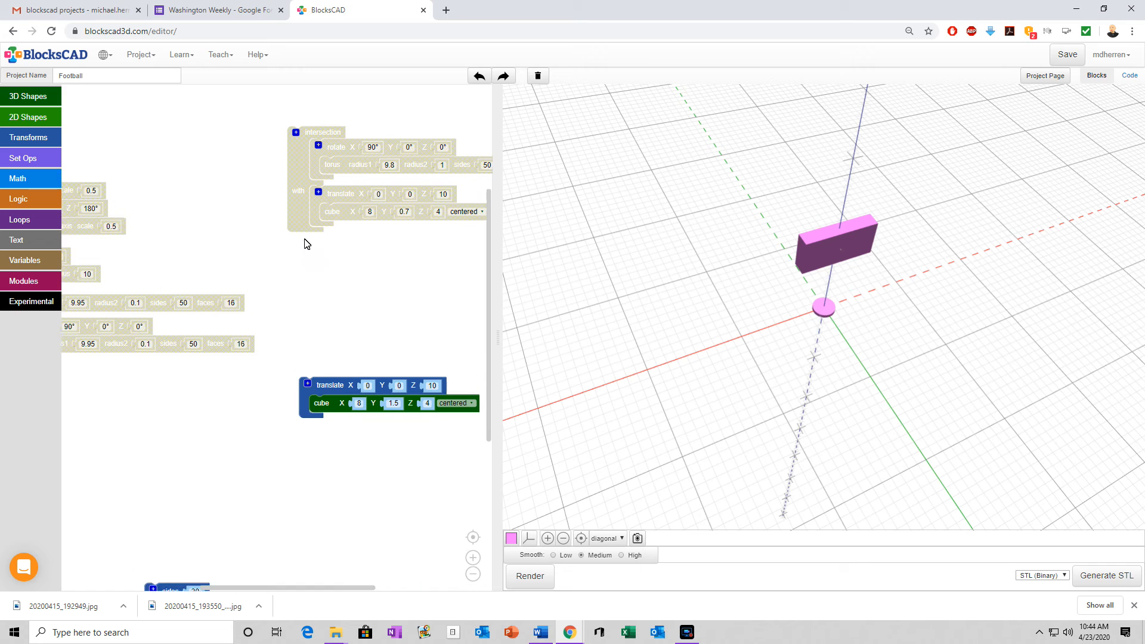
pyautogui.moveTo(237, 184); pyautogui.dragTo(270, 178)
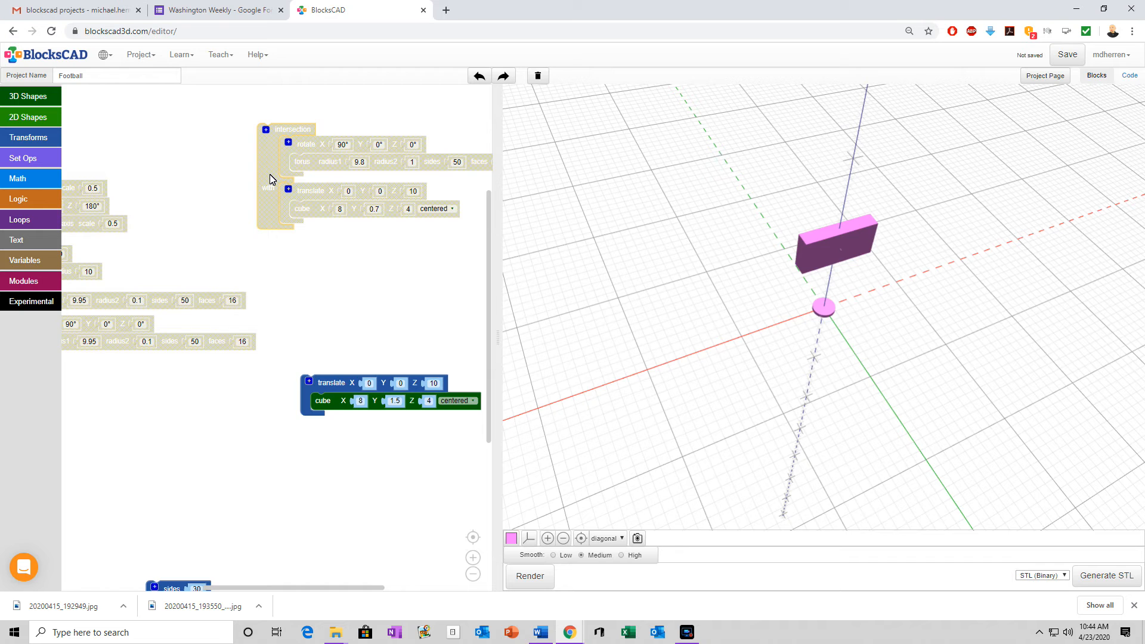
pyautogui.moveTo(358, 355); pyautogui.dragTo(375, 168)
pyautogui.moveTo(320, 211); pyautogui.dragTo(280, 214)
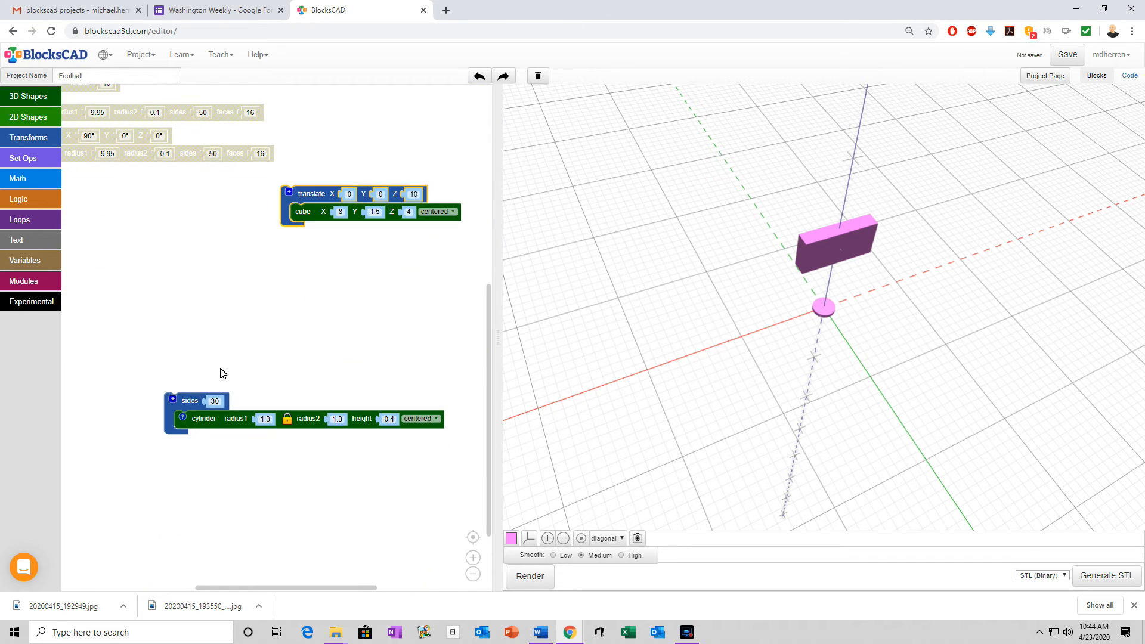
# Step: Wrap the disc's sides block in a rotate block with Y set to 90°, and render it with the cube
pyautogui.moveTo(191, 402); pyautogui.dragTo(207, 374)
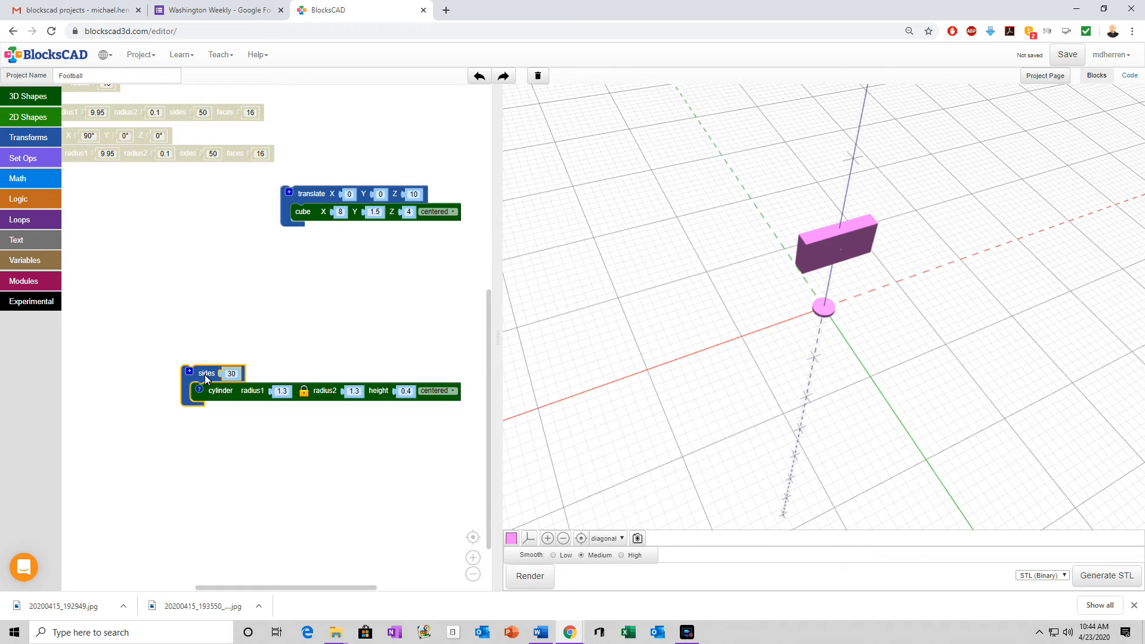
pyautogui.moveTo(208, 378); pyautogui.dragTo(190, 361)
pyautogui.click(538, 579)
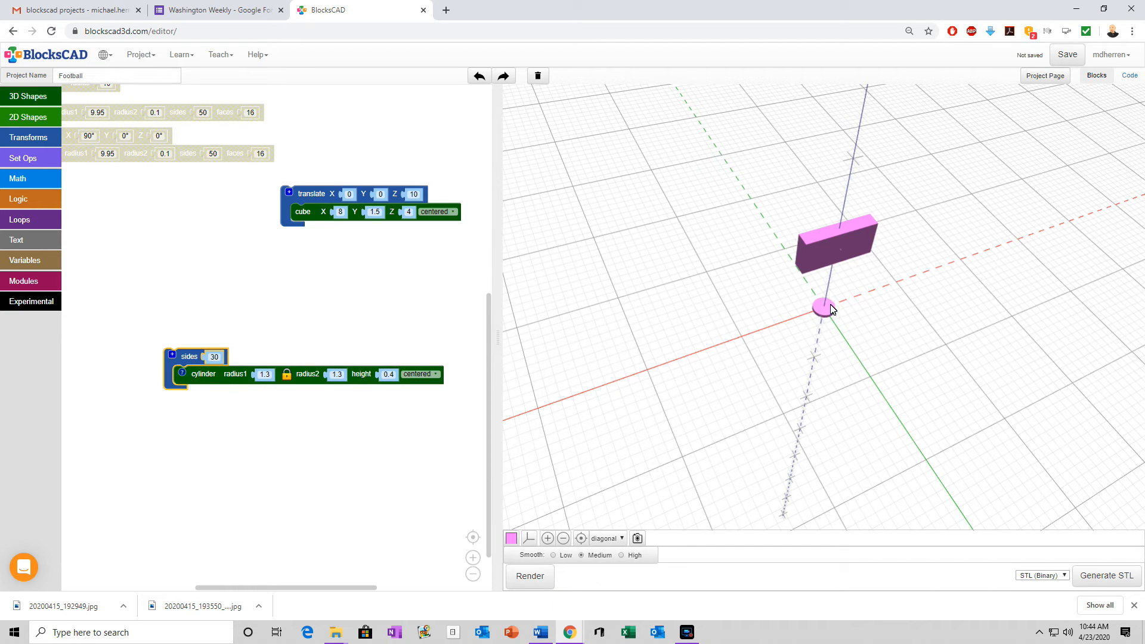
pyautogui.click(30, 137)
pyautogui.moveTo(111, 149); pyautogui.dragTo(195, 345)
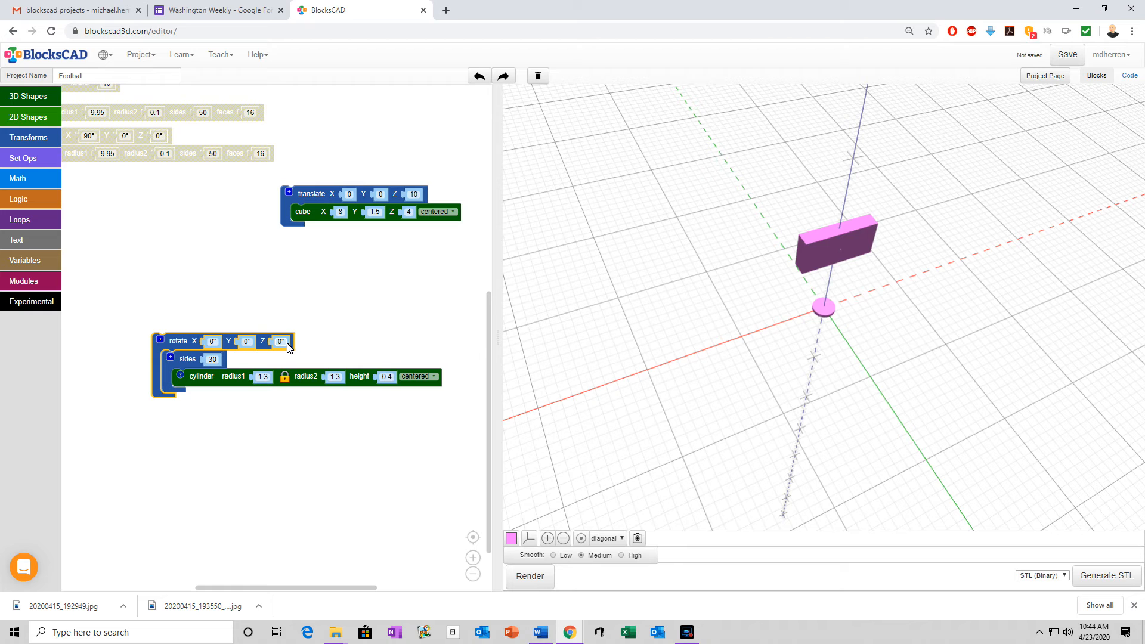
pyautogui.click(246, 341)
pyautogui.click(249, 356)
pyautogui.moveTo(876, 303); pyautogui.dragTo(603, 230)
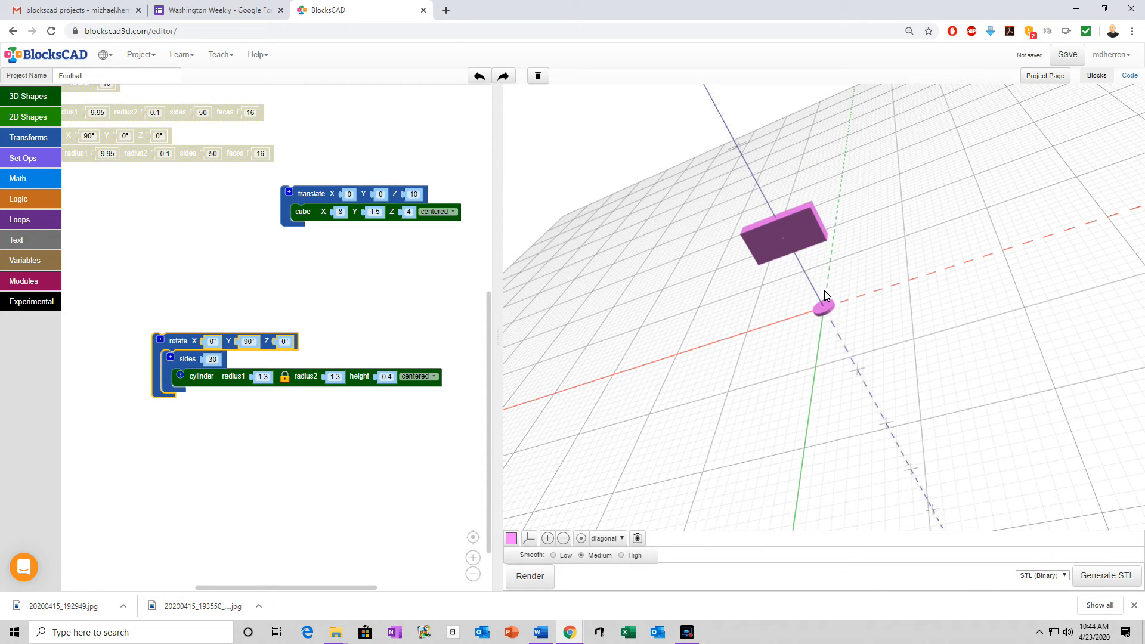
pyautogui.click(552, 585)
pyautogui.moveTo(761, 381); pyautogui.dragTo(821, 384)
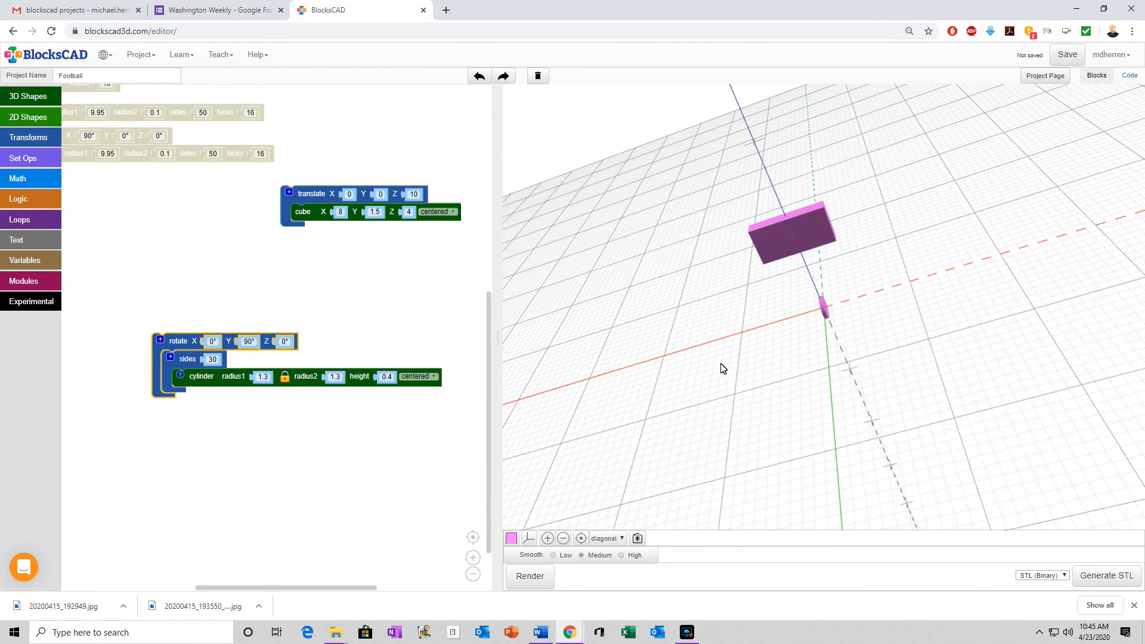
# Step: Wrap the rotated disc in a translate block with Z set to 9.5
pyautogui.click(28, 137)
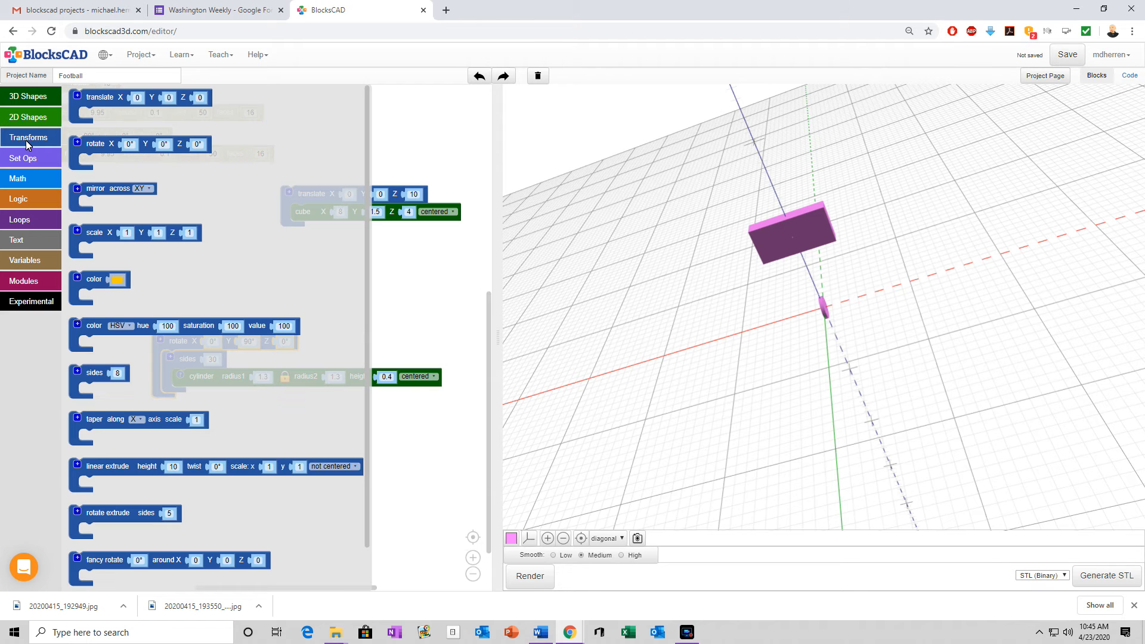
pyautogui.moveTo(100, 100); pyautogui.dragTo(248, 330)
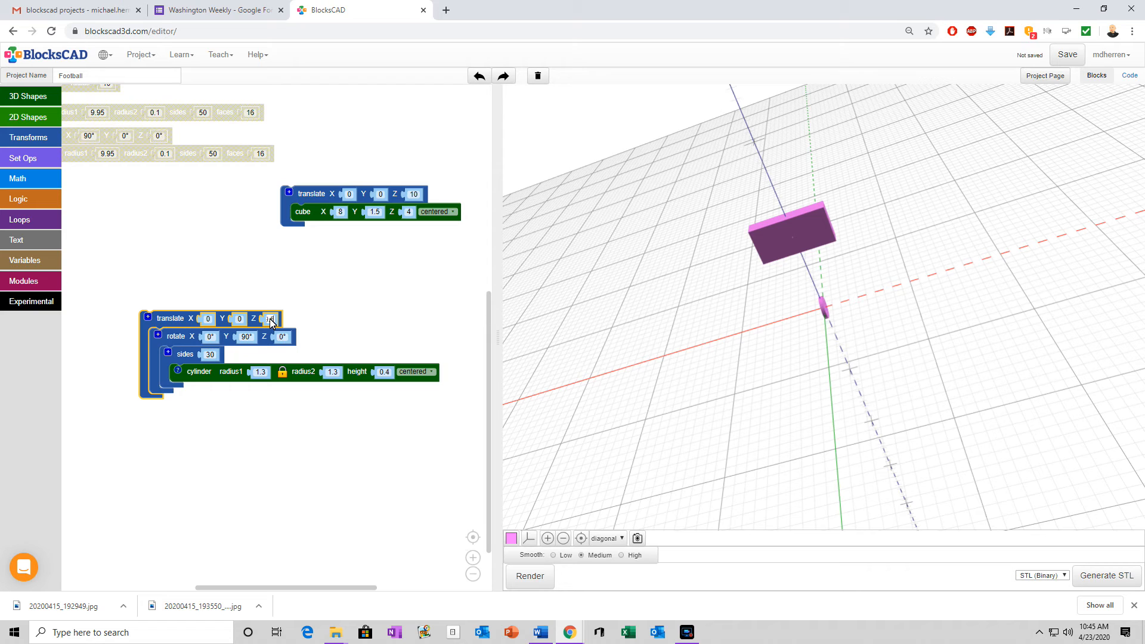
pyautogui.click(360, 322)
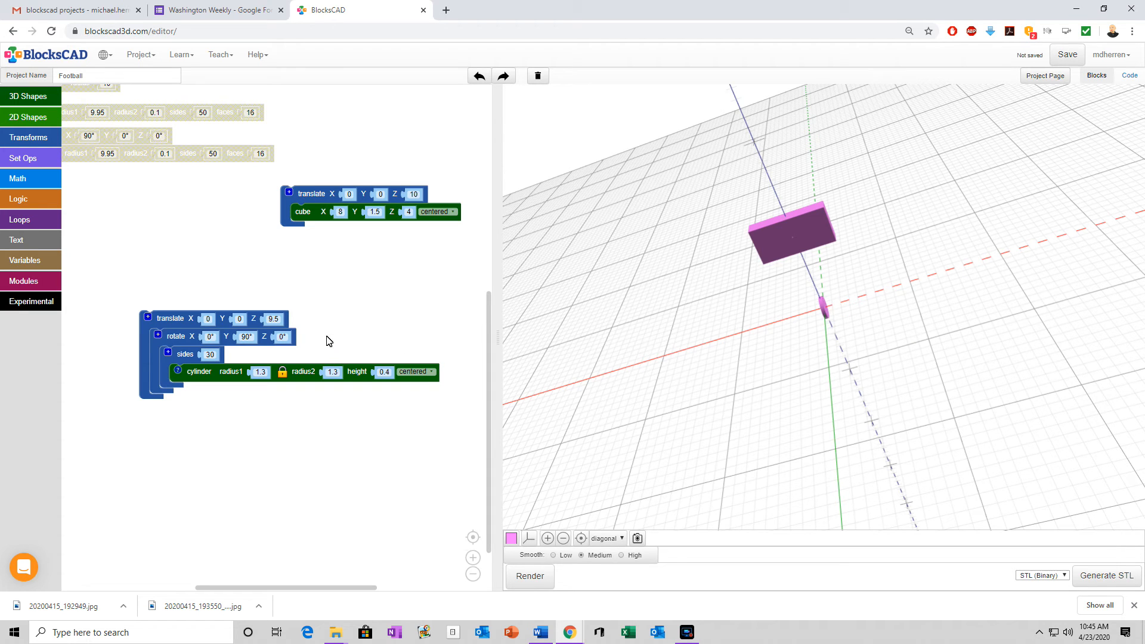
# Step: Try a Z translation of -9.5 for the disc and render its position relative to the cube
pyautogui.click(270, 319)
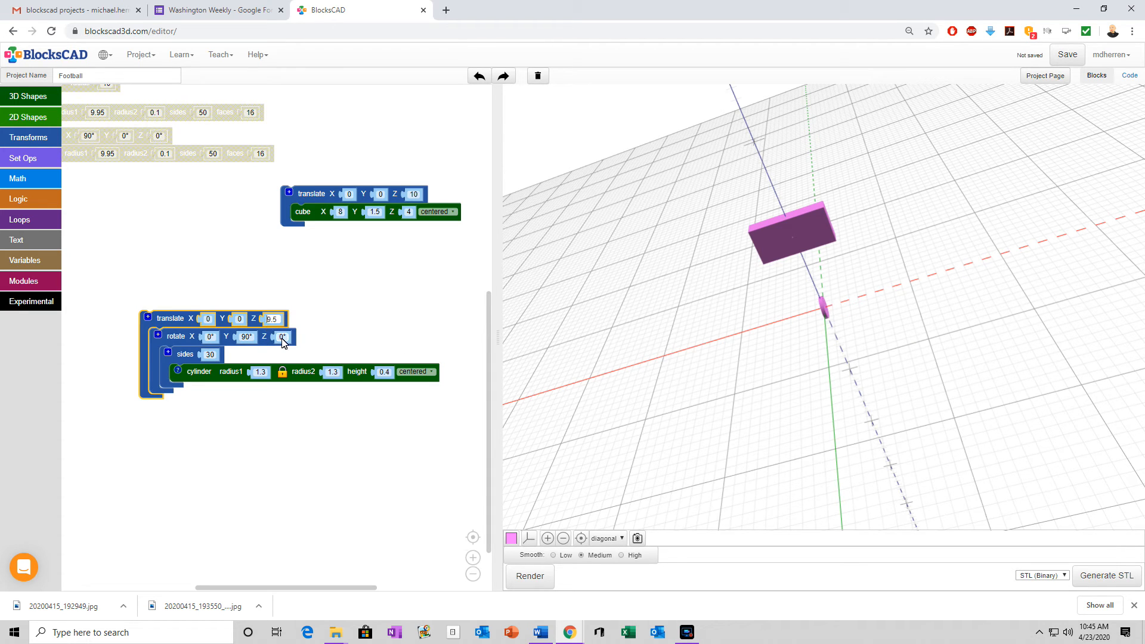
pyautogui.write('-9.5')
pyautogui.click(530, 577)
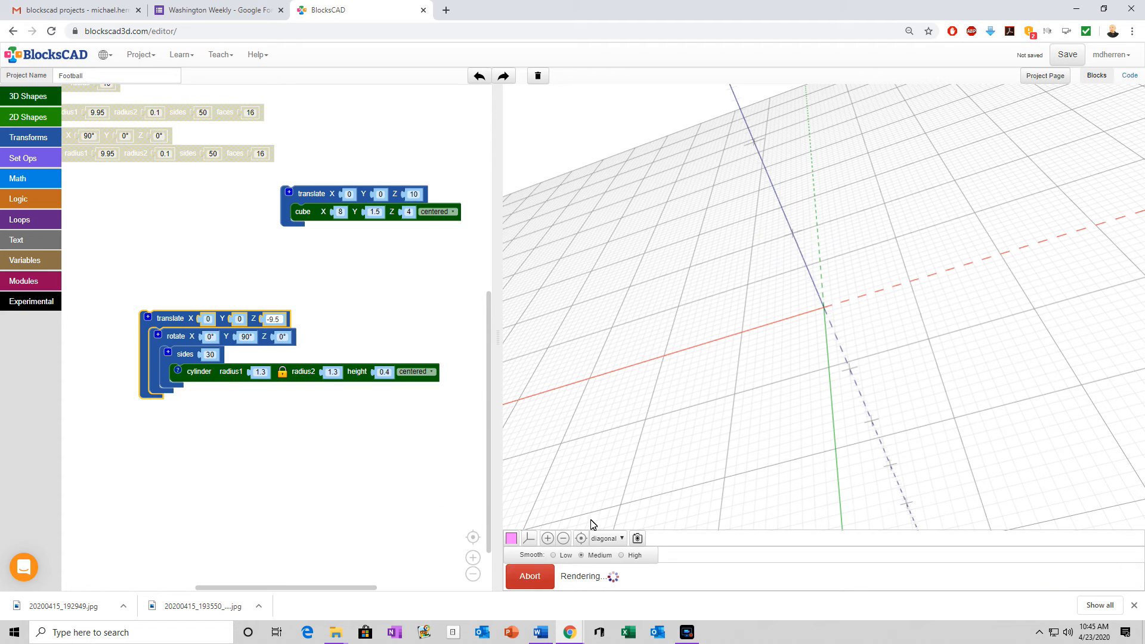
pyautogui.moveTo(857, 389); pyautogui.dragTo(759, 388)
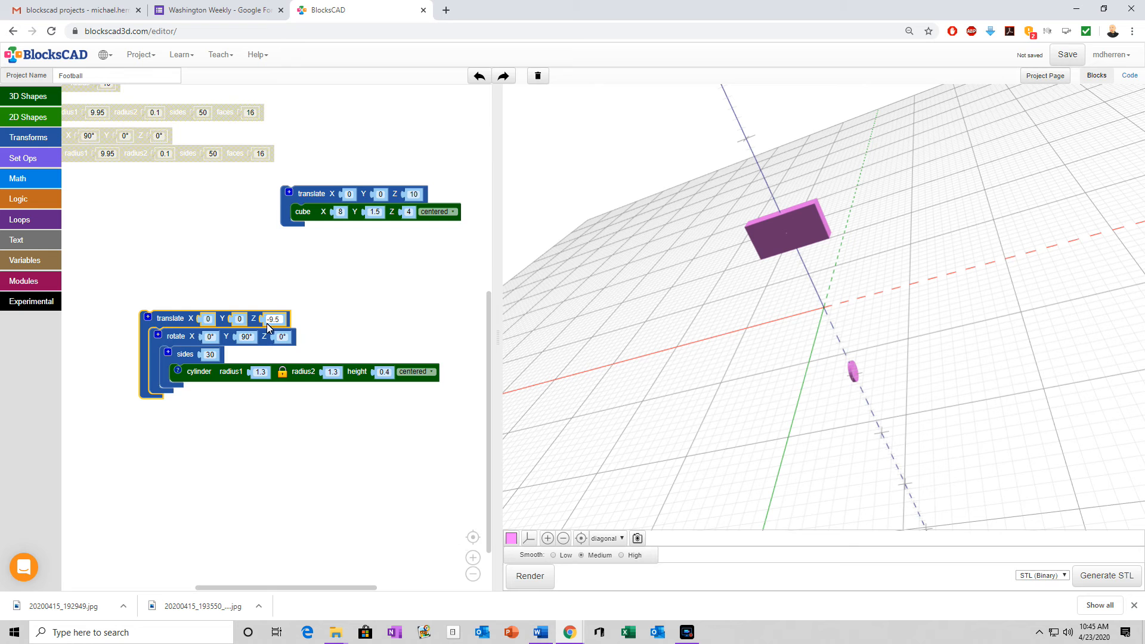
# Step: Set the disc's Z translation back to 9.5 and render it against the cube
pyautogui.press('BackSpace')
pyautogui.click(530, 576)
pyautogui.moveTo(755, 380); pyautogui.dragTo(947, 378)
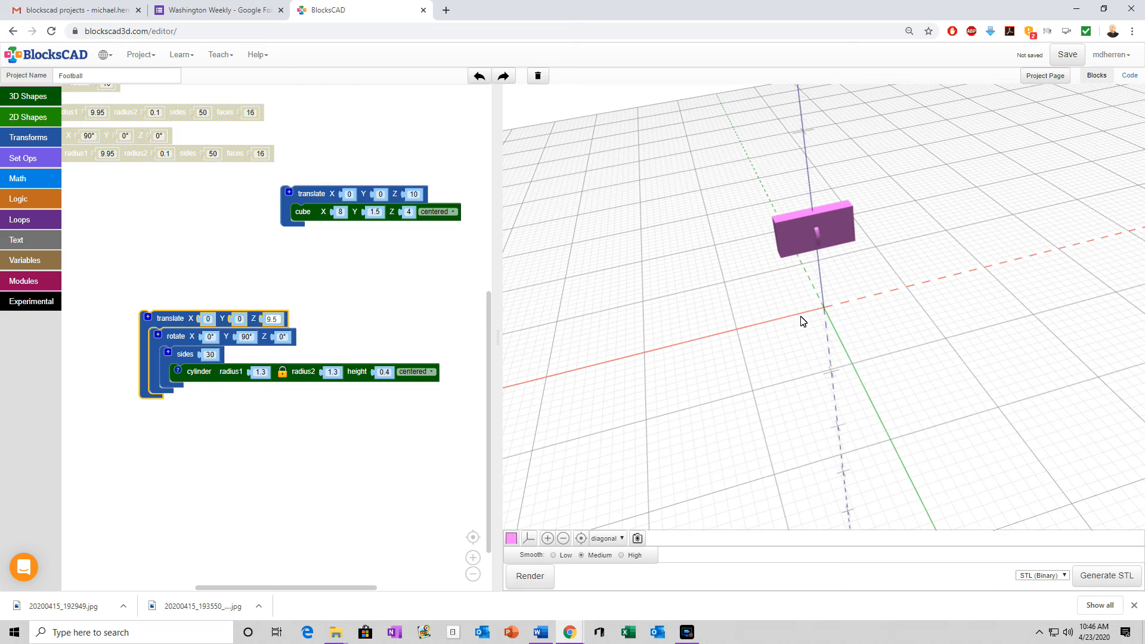
pyautogui.moveTo(802, 317); pyautogui.dragTo(678, 360)
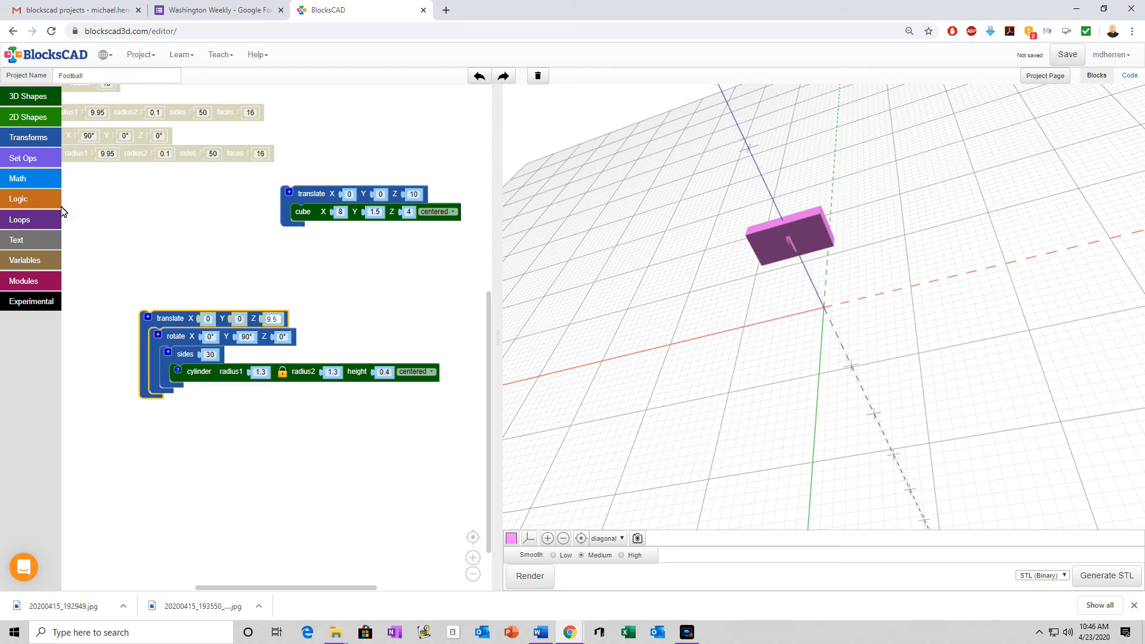
# Step: Wrap the translated disc in a rotate block inside a count loop, using the loop variable i as the outer rotation's Y value
pyautogui.click(28, 141)
pyautogui.moveTo(99, 146); pyautogui.dragTo(160, 299)
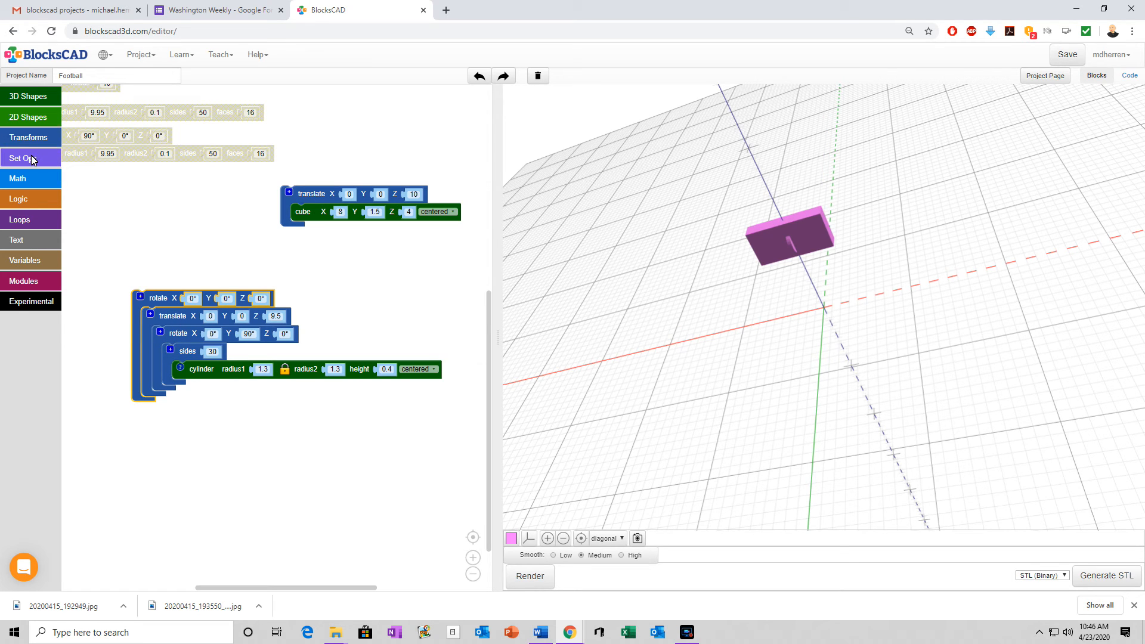
pyautogui.click(30, 224)
pyautogui.moveTo(78, 122); pyautogui.dragTo(128, 294)
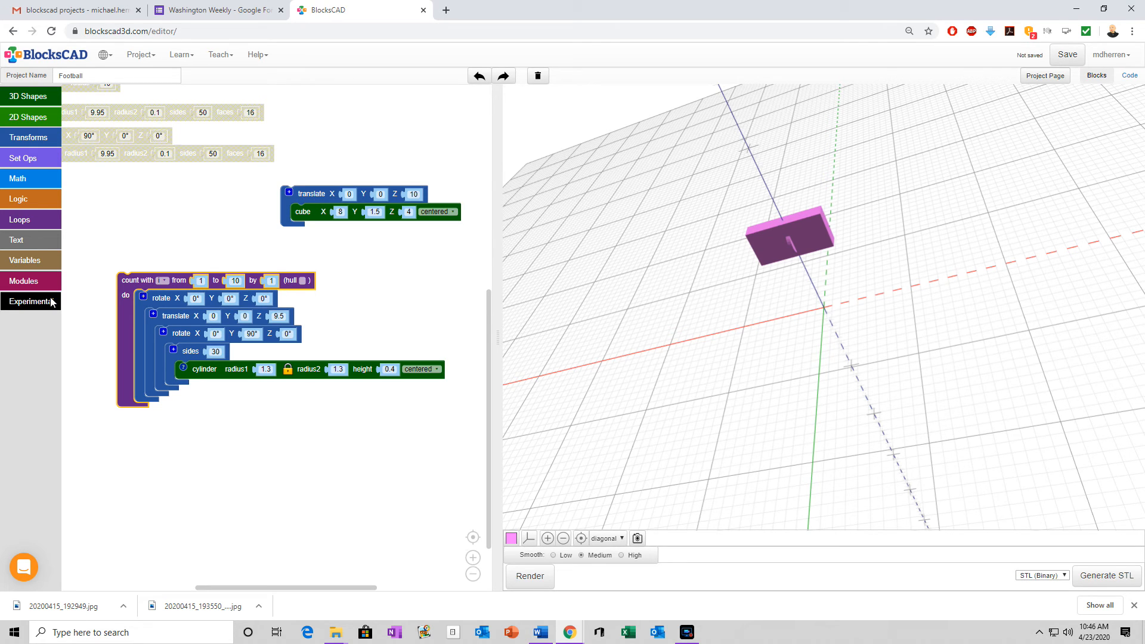
pyautogui.click(25, 261)
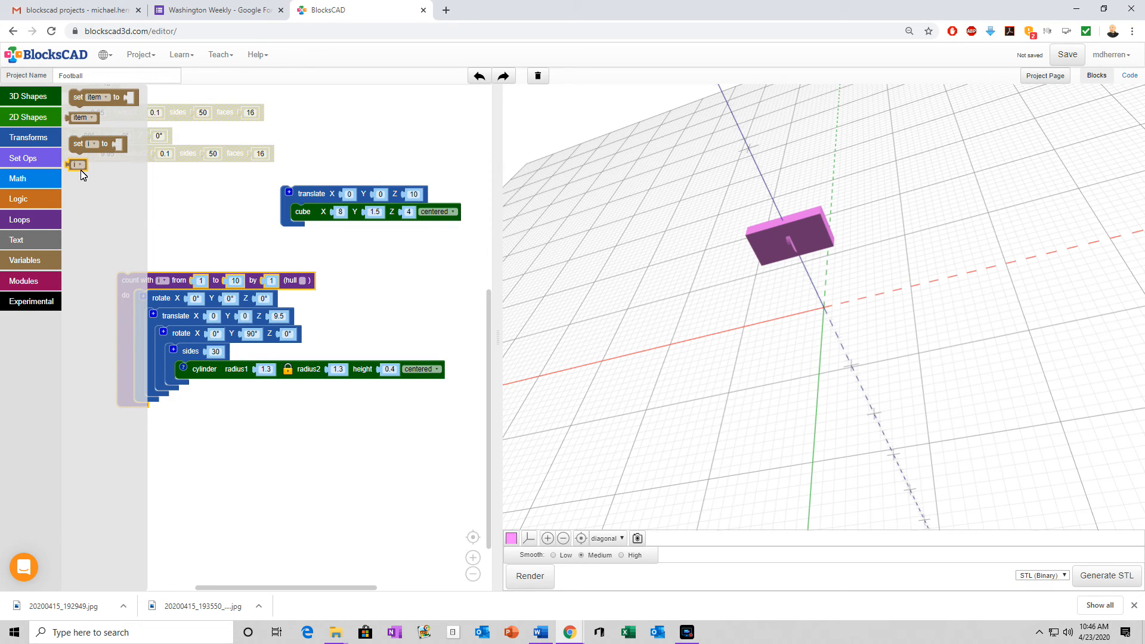
pyautogui.moveTo(82, 174); pyautogui.dragTo(236, 307)
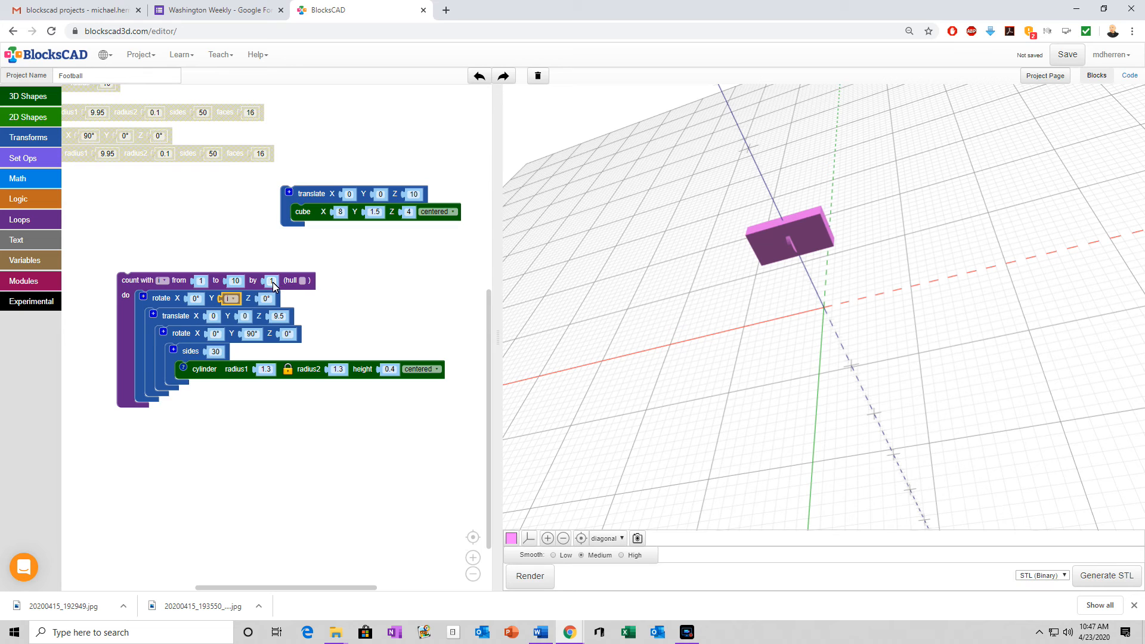
# Step: Set the loop to count from 0 to 360 by 5, and render the ring of discs
pyautogui.click(201, 280)
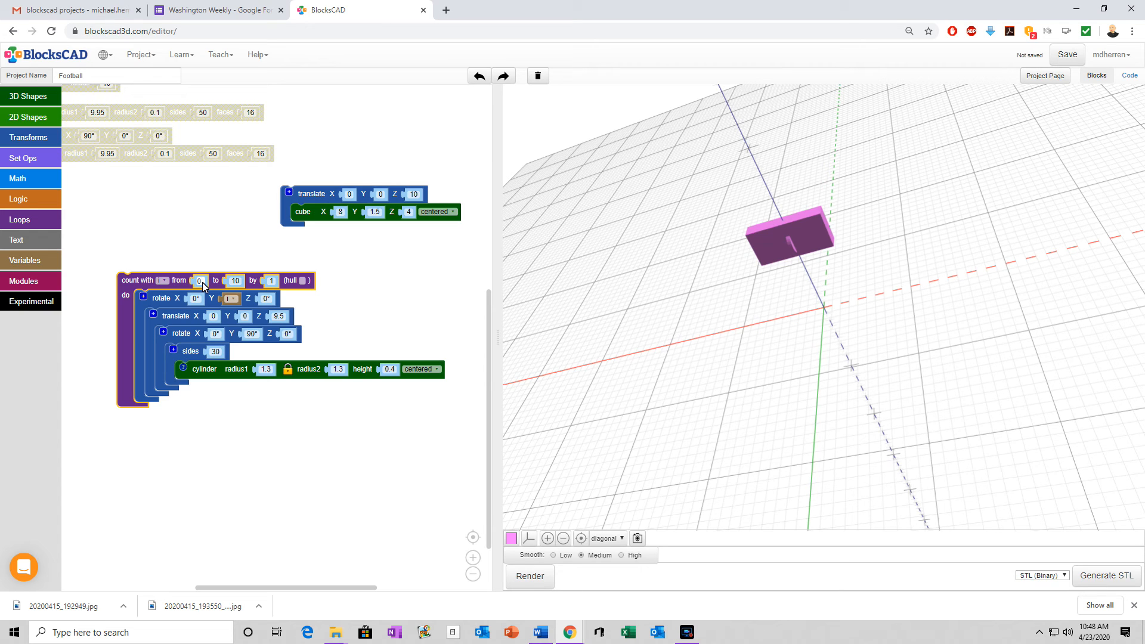
pyautogui.click(234, 281)
pyautogui.write('360')
pyautogui.click(350, 292)
pyautogui.moveTo(894, 182); pyautogui.dragTo(889, 427)
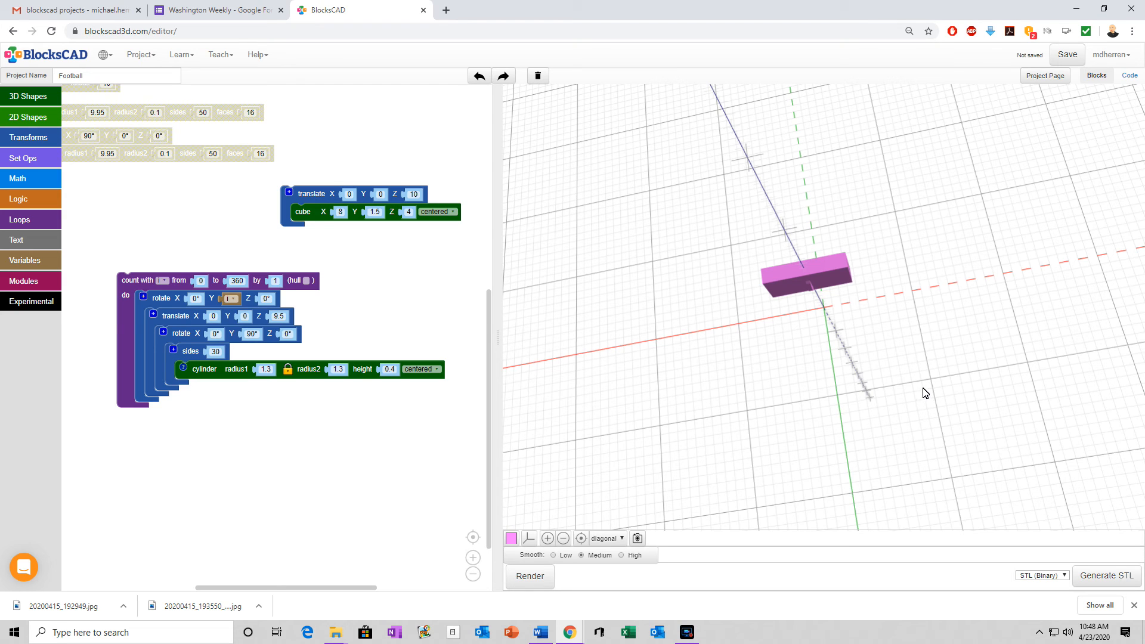
pyautogui.click(276, 281)
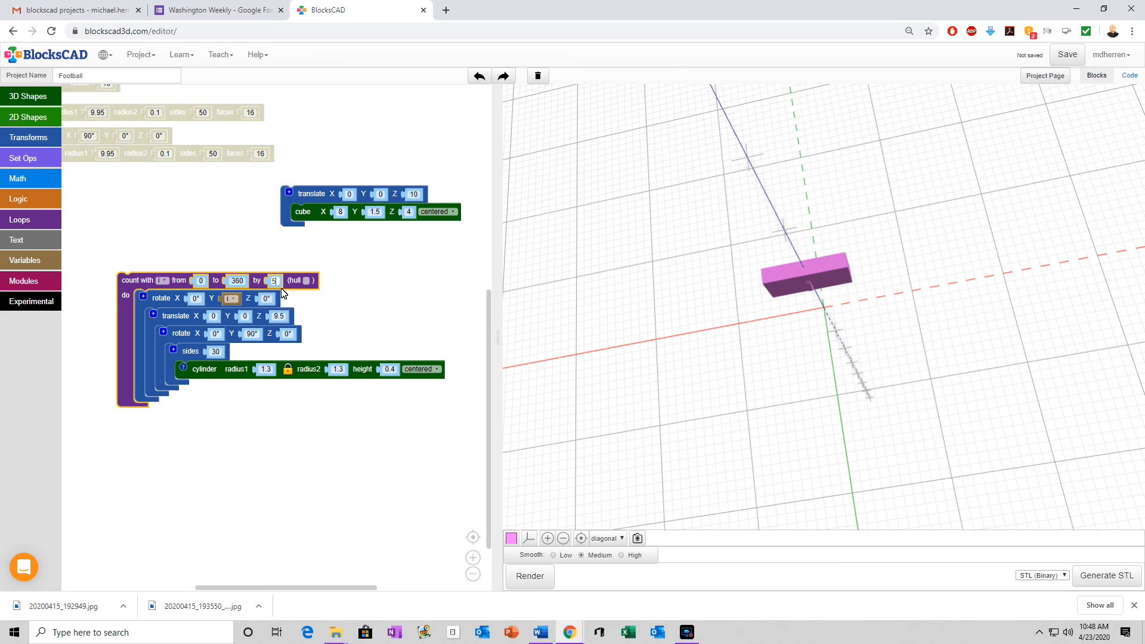
pyautogui.click(411, 338)
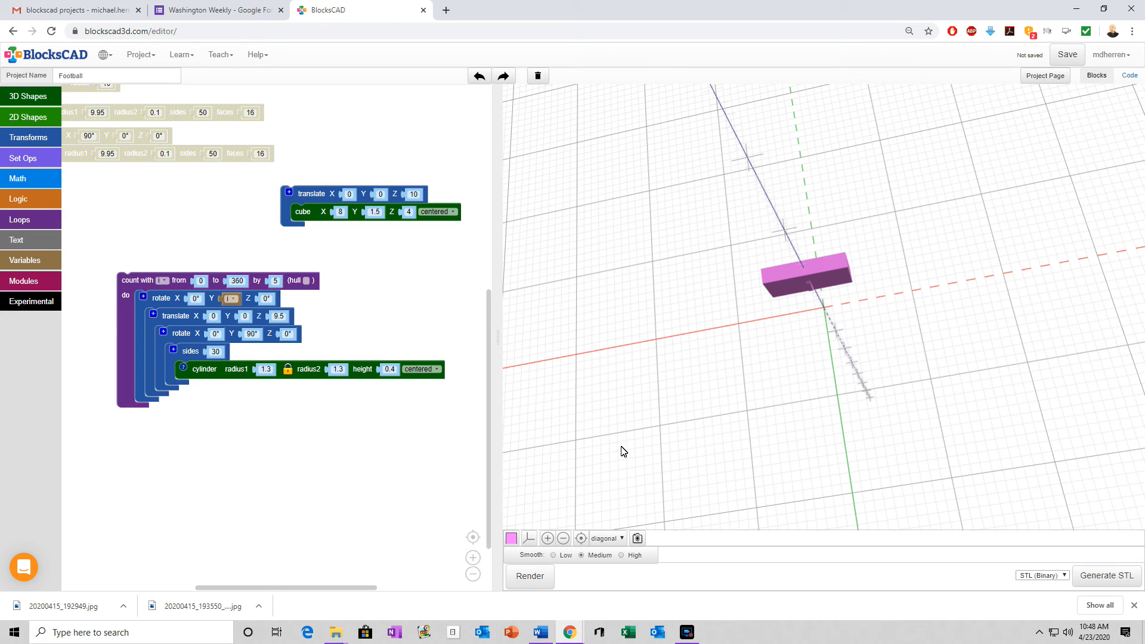
pyautogui.click(530, 576)
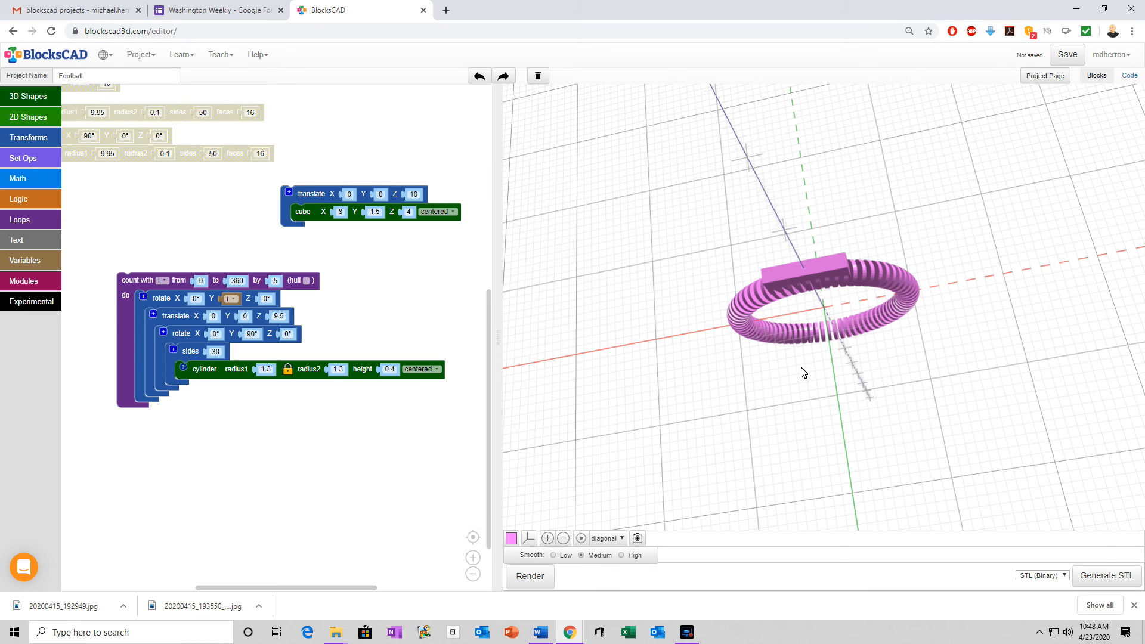
pyautogui.moveTo(818, 422); pyautogui.dragTo(859, 279)
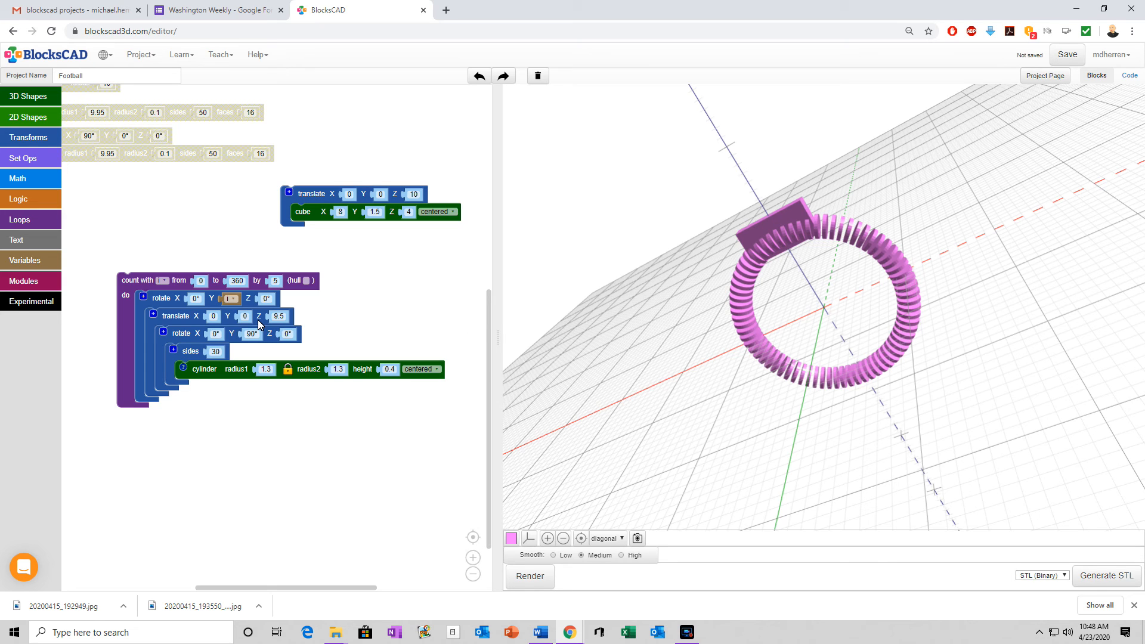
# Step: Try a Z translation of 5 for the looped discs and render the smaller ring
pyautogui.click(282, 317)
pyautogui.write('5')
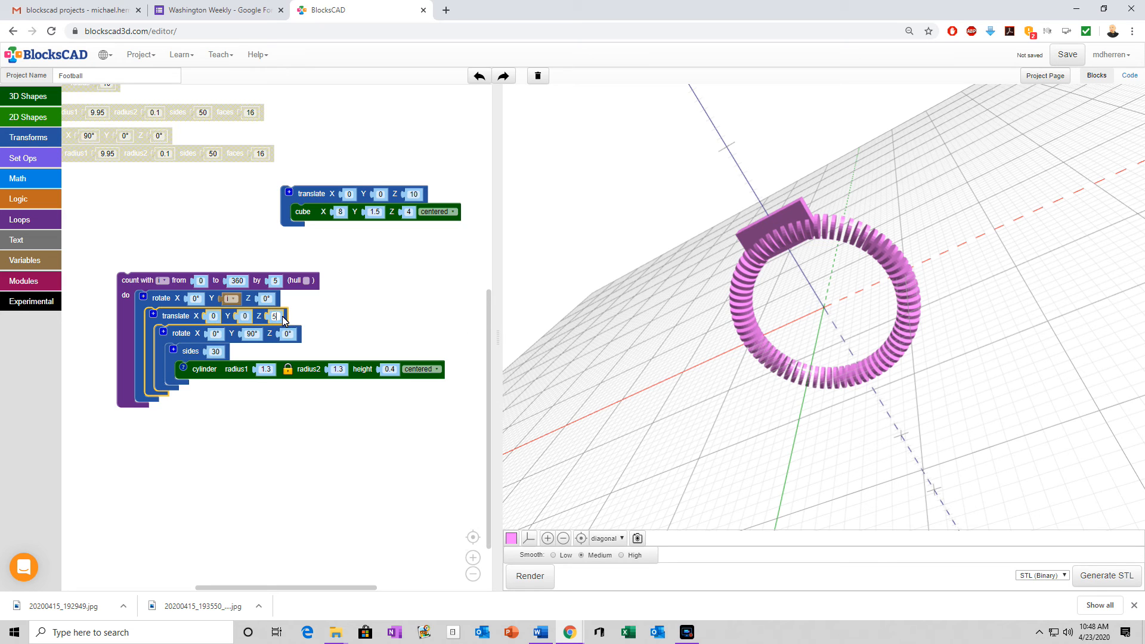
pyautogui.click(528, 576)
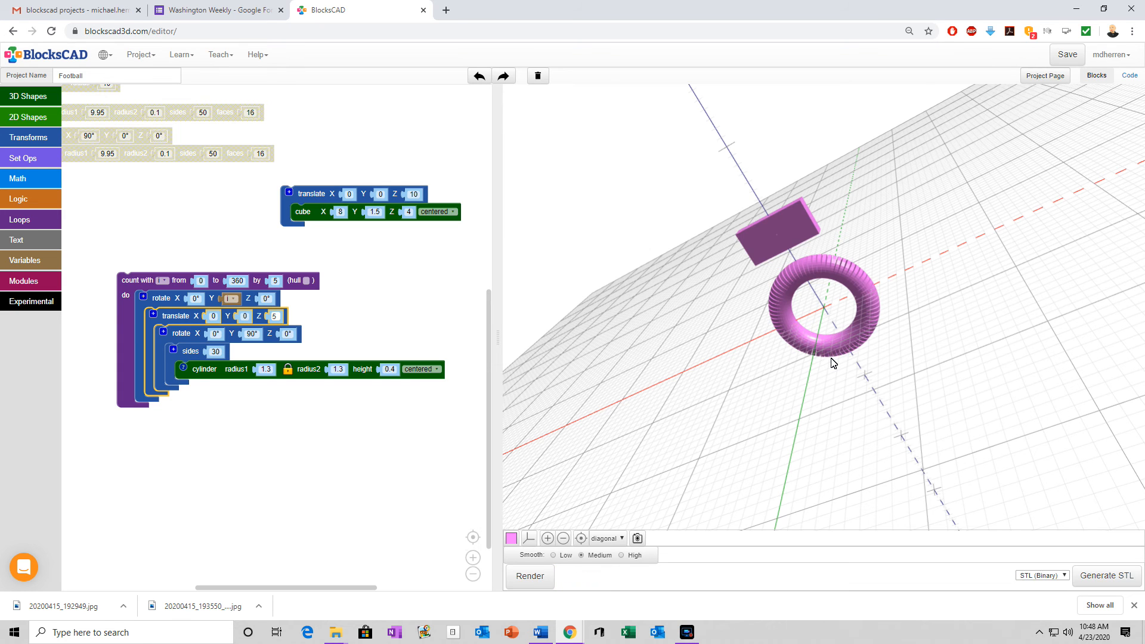
pyautogui.moveTo(866, 299); pyautogui.dragTo(964, 223)
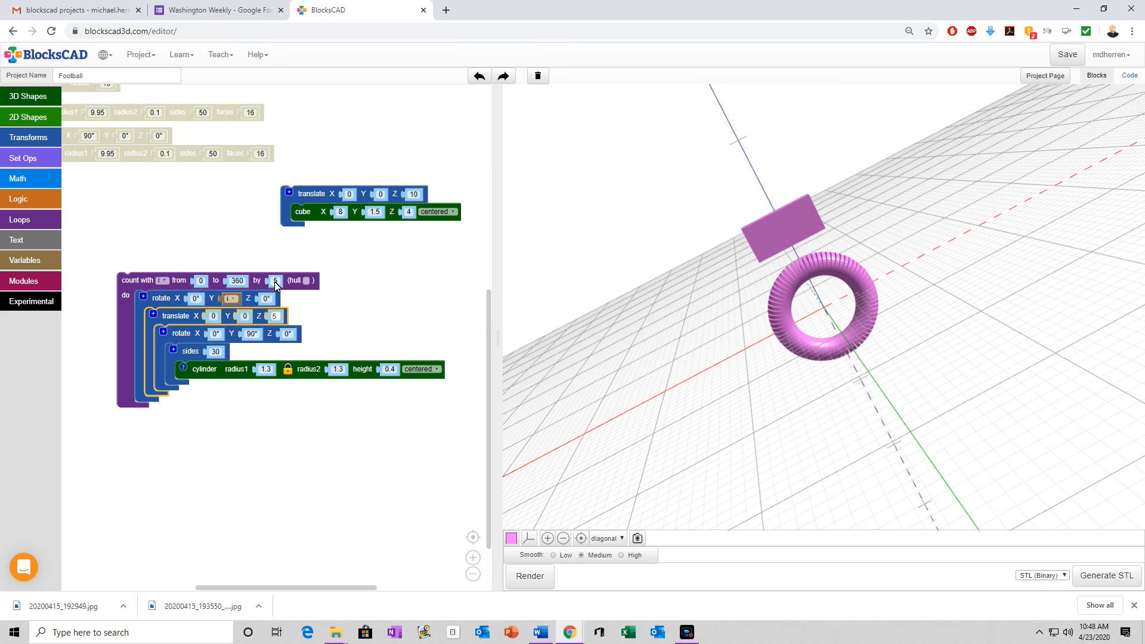
# Step: Try a Z translation of 20 for the looped discs and render the larger ring
pyautogui.write('20')
pyautogui.click(529, 579)
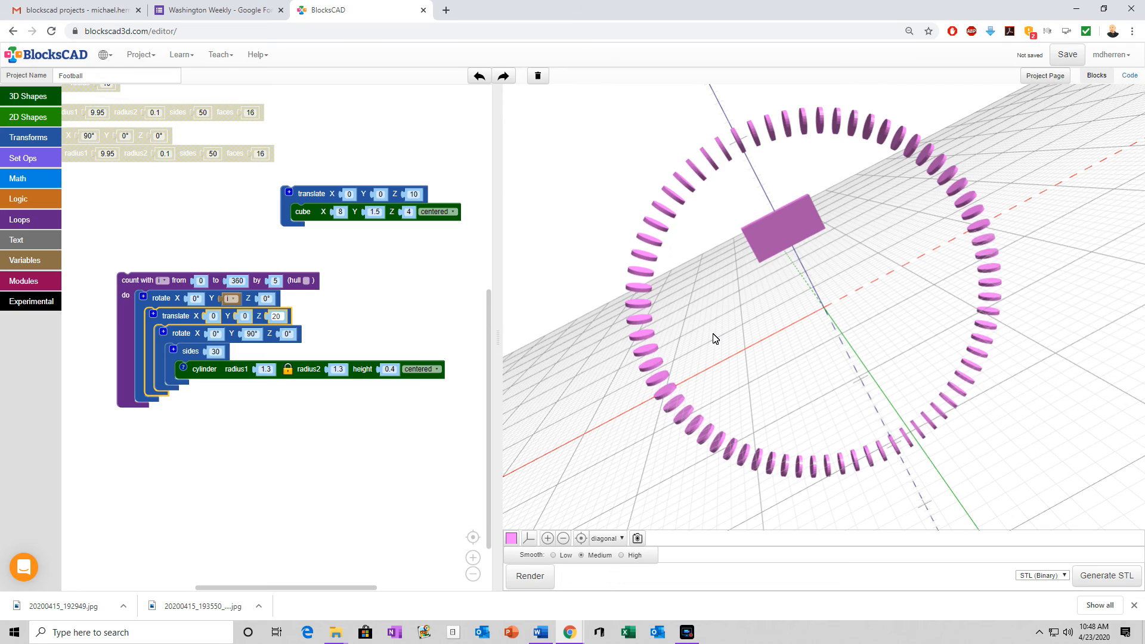
pyautogui.scroll(-3, 713, 334)
pyautogui.moveTo(778, 329); pyautogui.dragTo(711, 300)
# Step: Return the looped discs' Z translation to 9.5 and render the ring again
pyautogui.click(284, 320)
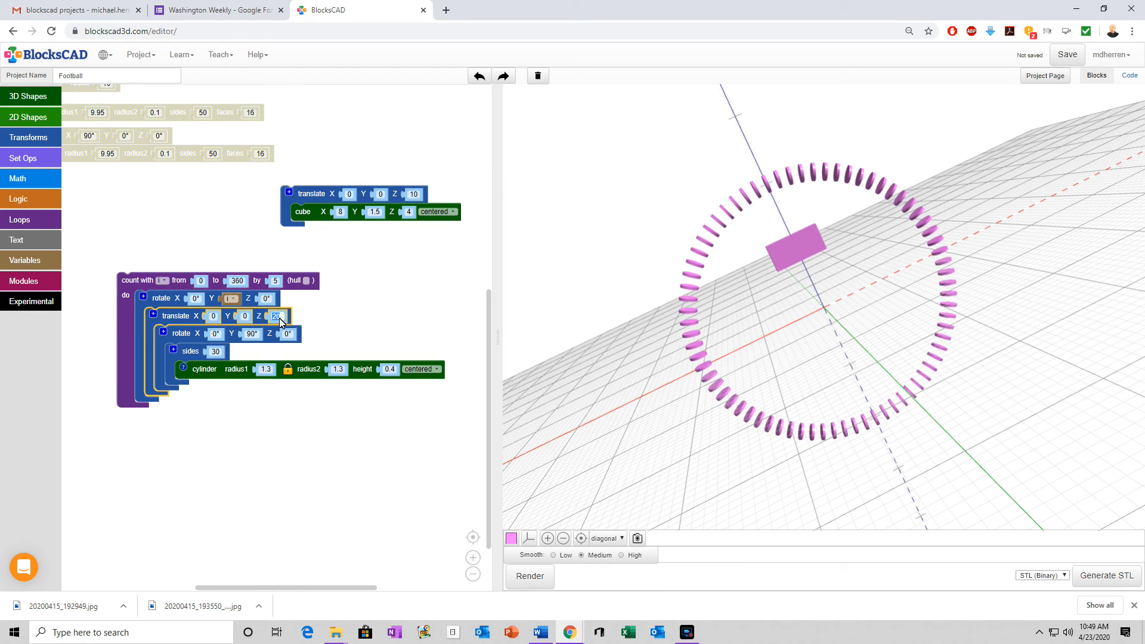
pyautogui.write('9.5')
pyautogui.click(402, 497)
pyautogui.click(525, 579)
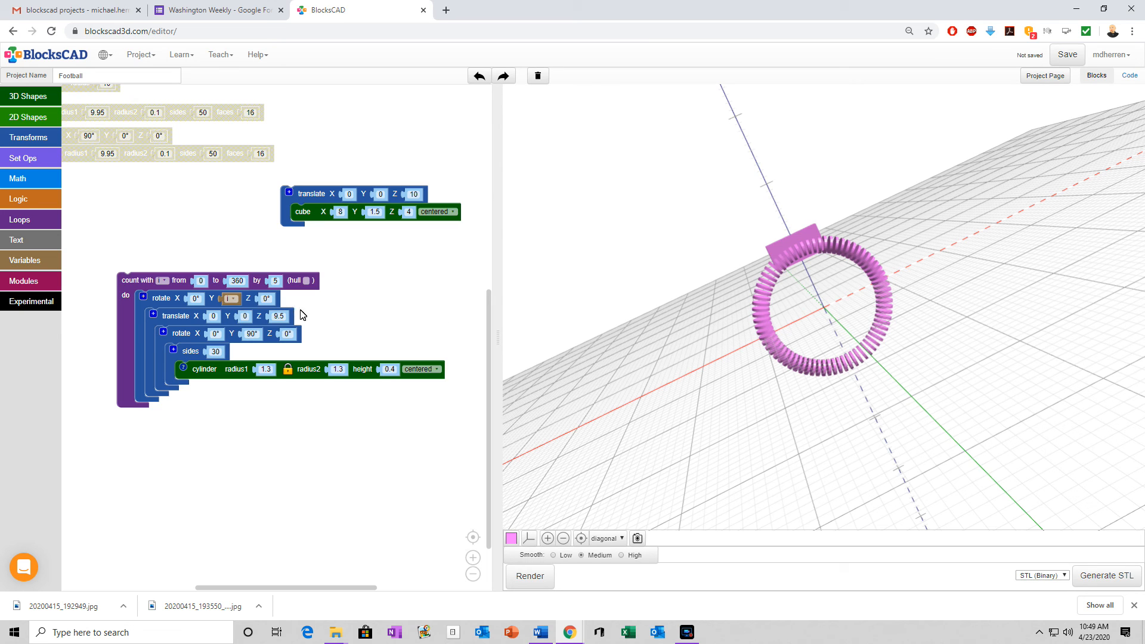
# Step: Intersect the disc loop with the translated cube in an intersection block, and render the cross-lace pieces
pyautogui.click(27, 158)
pyautogui.moveTo(92, 182); pyautogui.dragTo(149, 244)
pyautogui.moveTo(127, 292); pyautogui.dragTo(174, 248)
pyautogui.moveTo(283, 197); pyautogui.dragTo(192, 384)
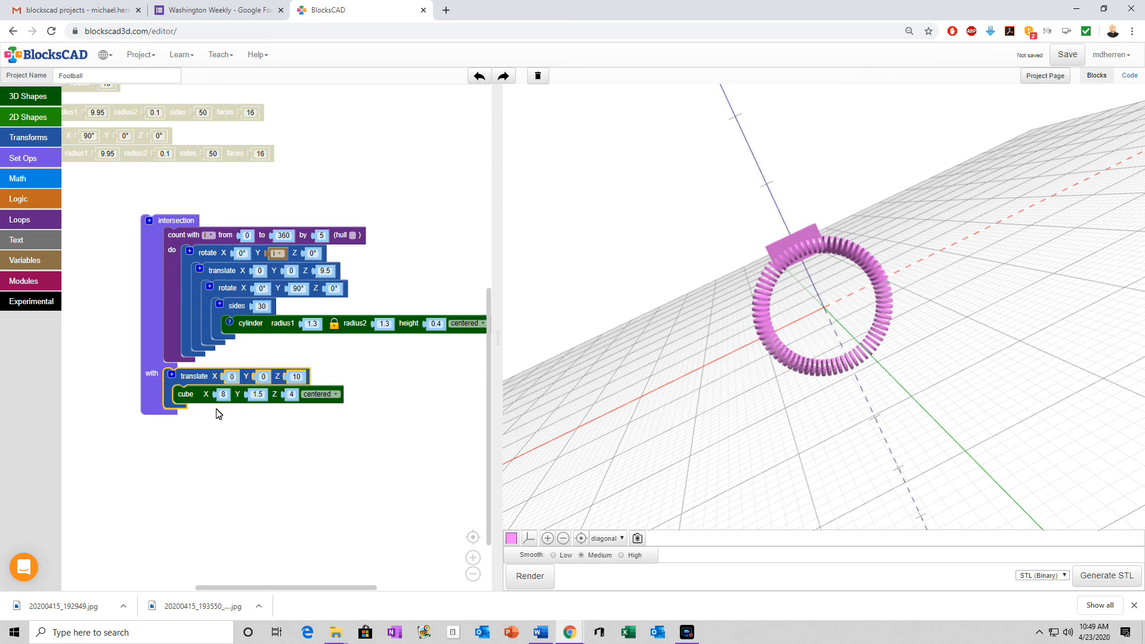
pyautogui.click(535, 581)
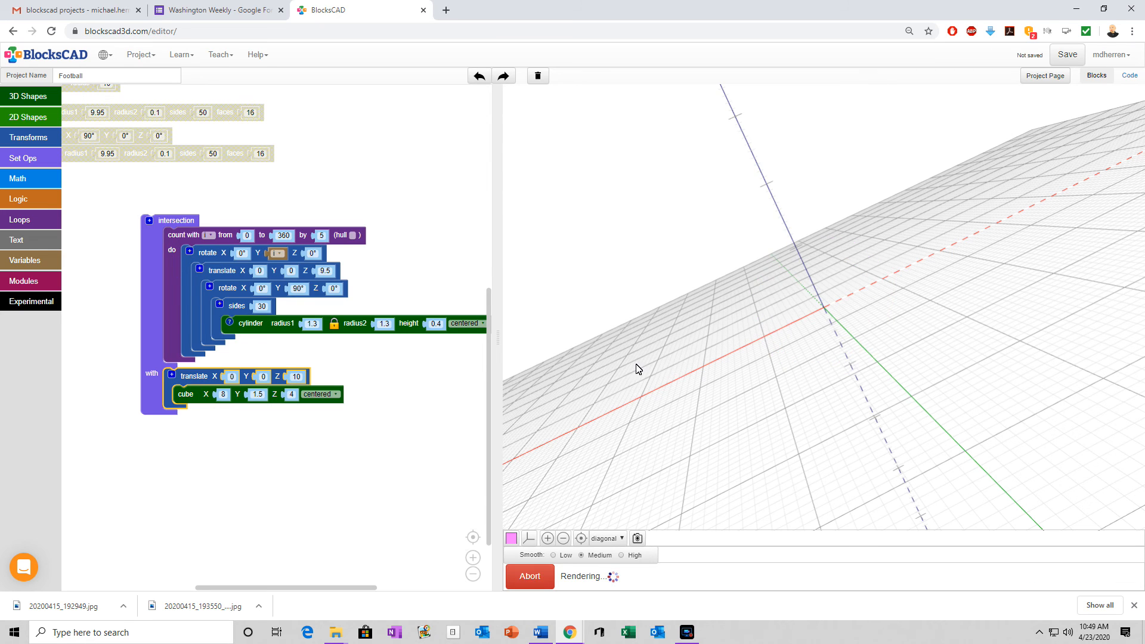
pyautogui.moveTo(800, 288); pyautogui.dragTo(817, 437)
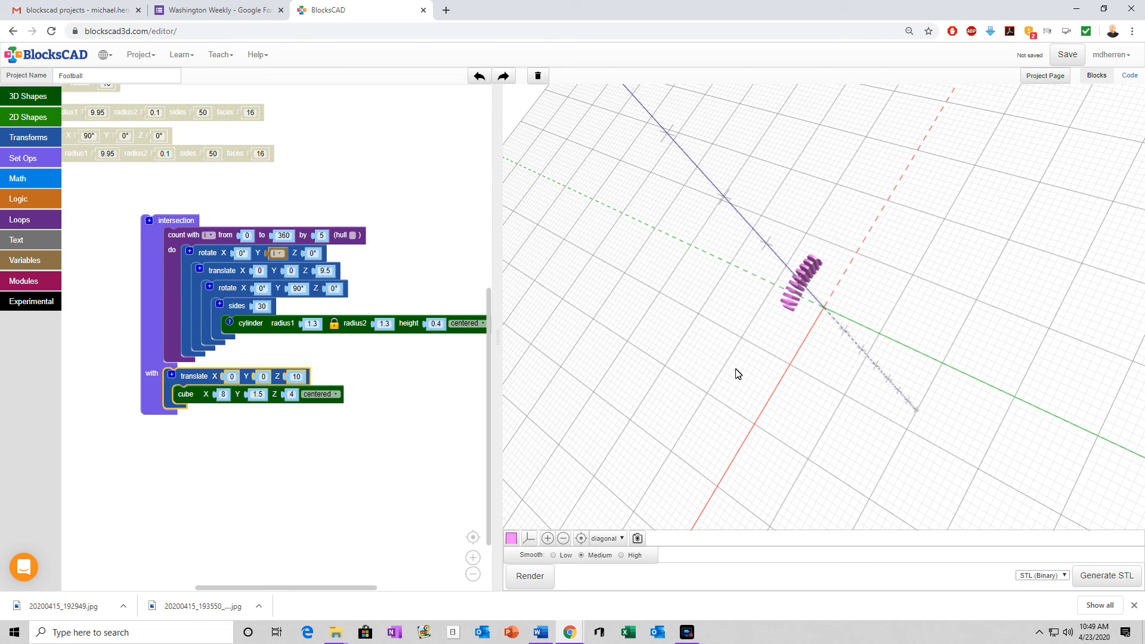
# Step: Add a union block holding the disc-loop intersection, and put the disabled torus-cube intersection in its plus slot
pyautogui.scroll(-1, 80, 291)
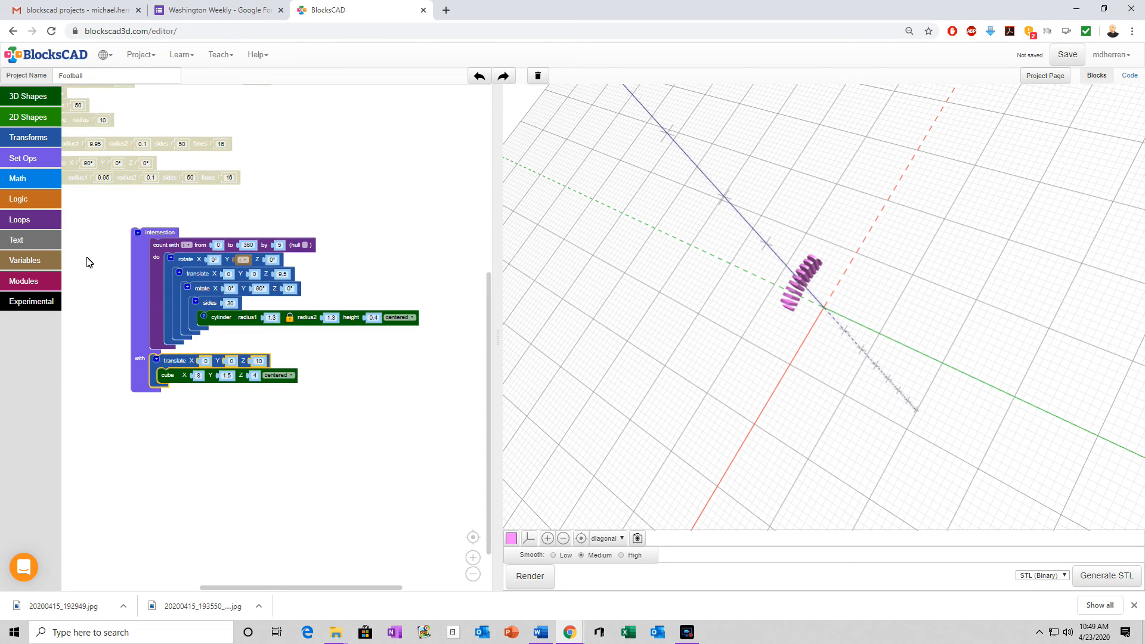
pyautogui.click(24, 158)
pyautogui.moveTo(75, 104); pyautogui.dragTo(227, 446)
pyautogui.moveTo(140, 277); pyautogui.dragTo(254, 216)
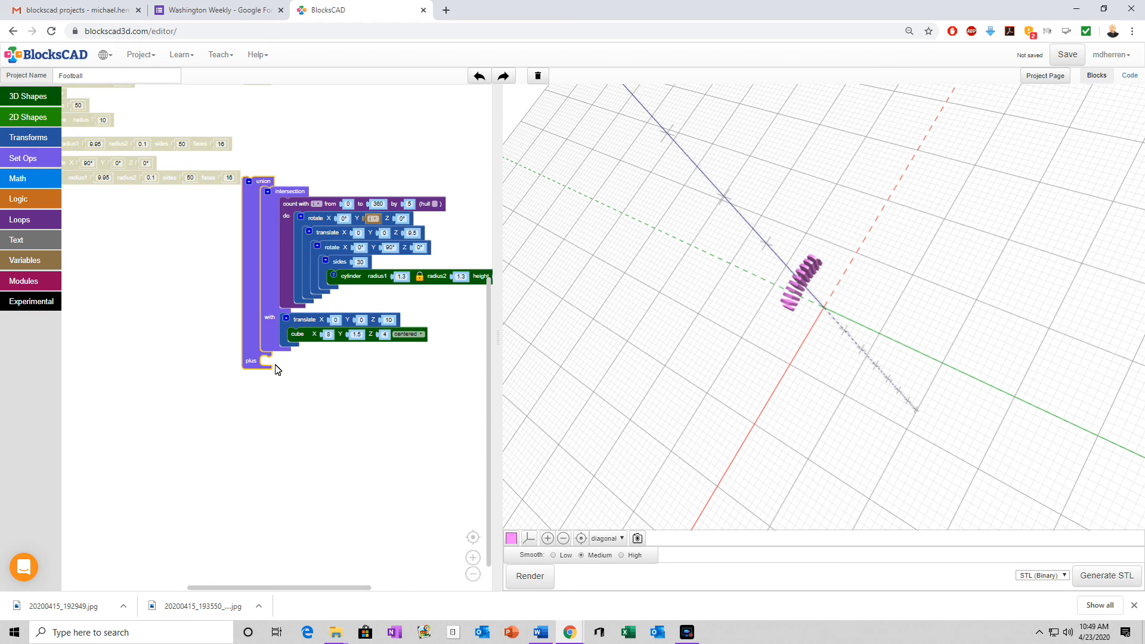
pyautogui.scroll(-1, 182, 266)
pyautogui.moveTo(242, 103); pyautogui.dragTo(254, 405)
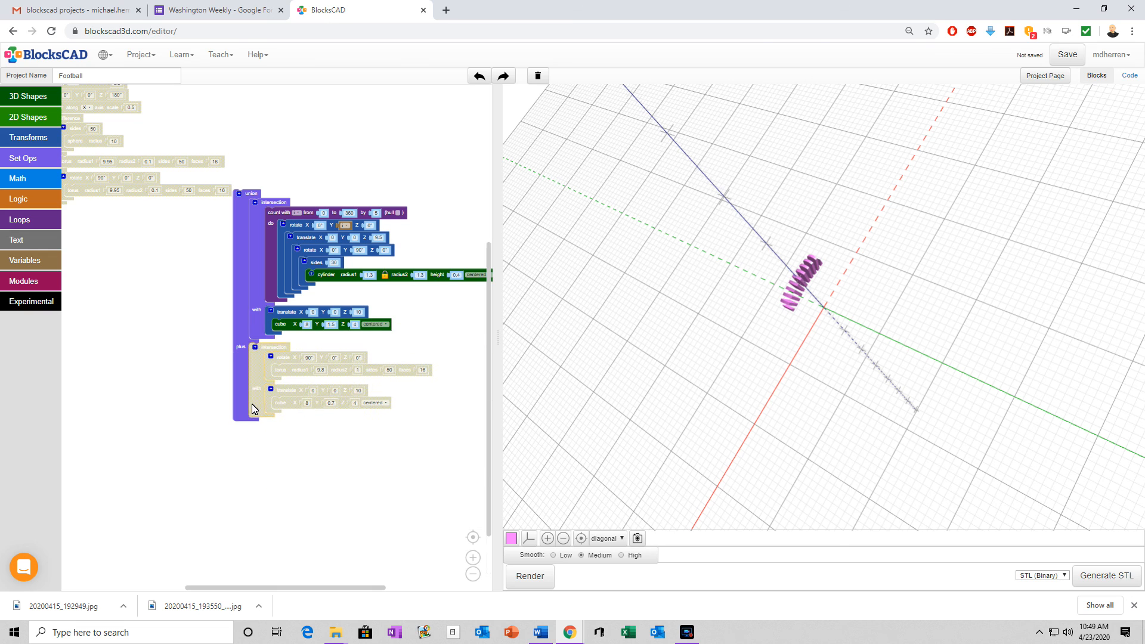
# Step: Enable the torus-cube intersection in the union's plus slot and render the combined laces
pyautogui.rightClick(256, 393)
pyautogui.click(285, 428)
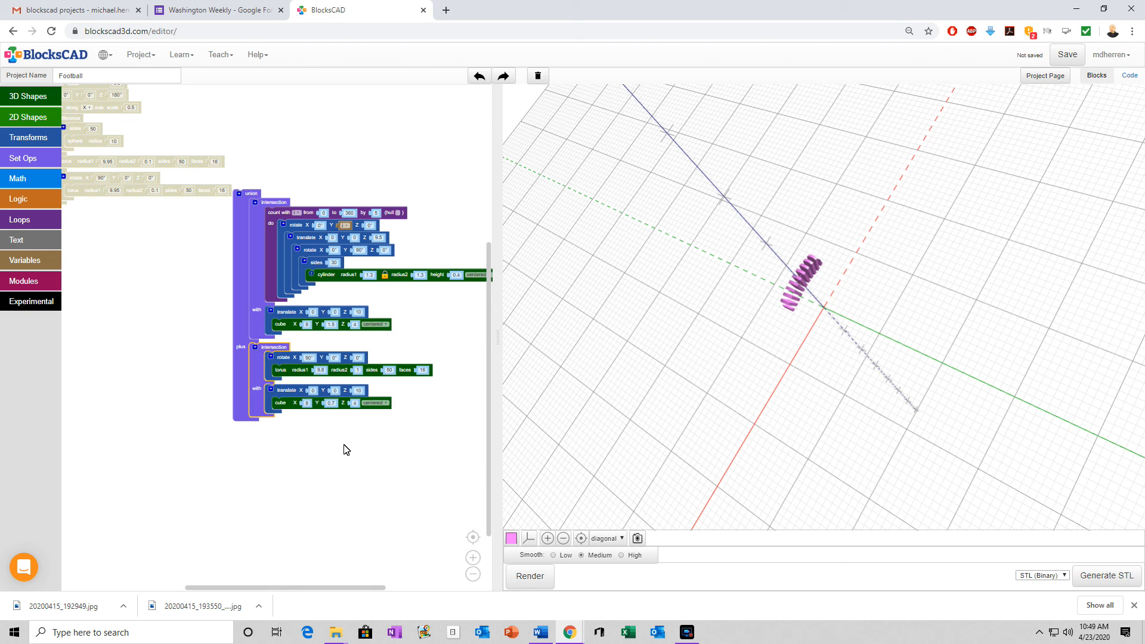
pyautogui.click(537, 573)
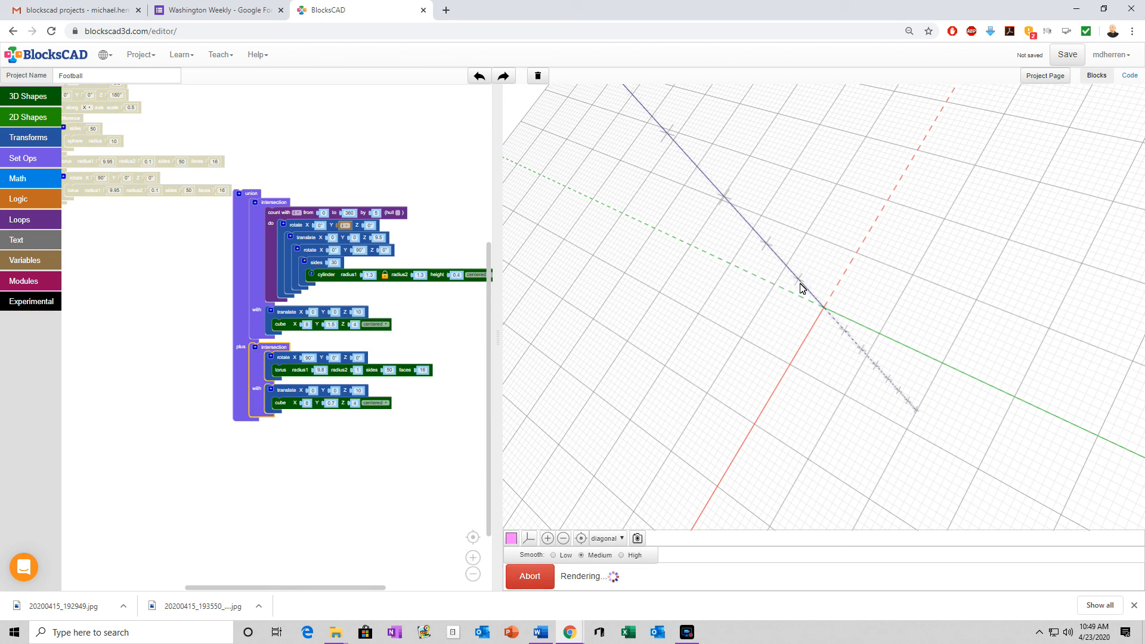
pyautogui.moveTo(792, 295); pyautogui.dragTo(803, 218)
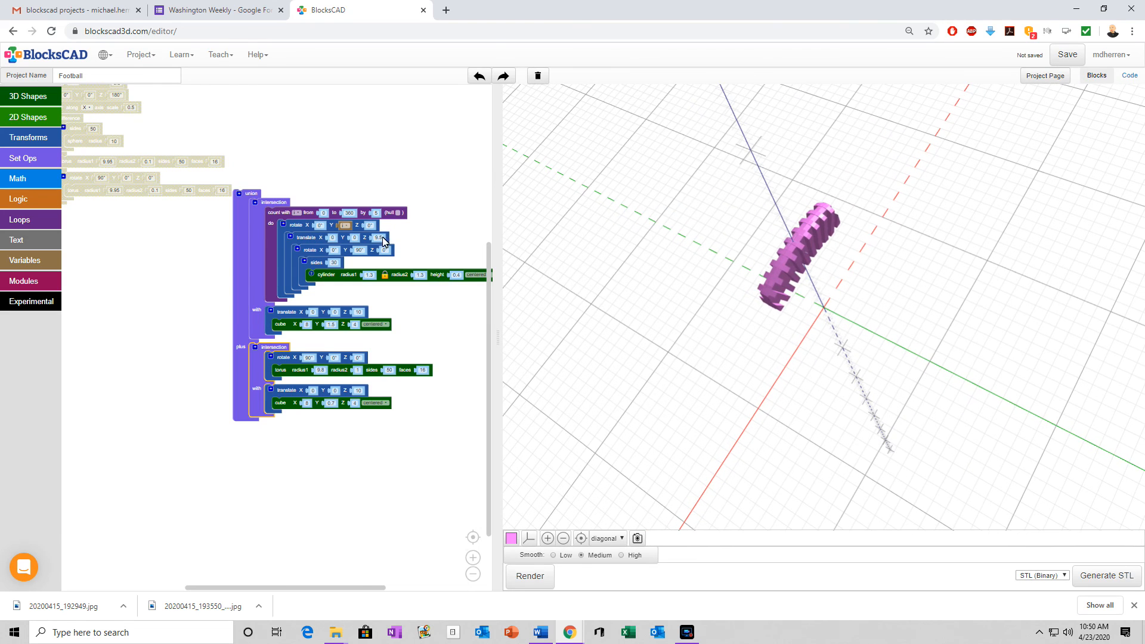
# Step: Enable the brown tapered ball's blocks, render the ball together with the laces, and set the lace union beside the ball's stack
pyautogui.moveTo(240, 260); pyautogui.dragTo(286, 273)
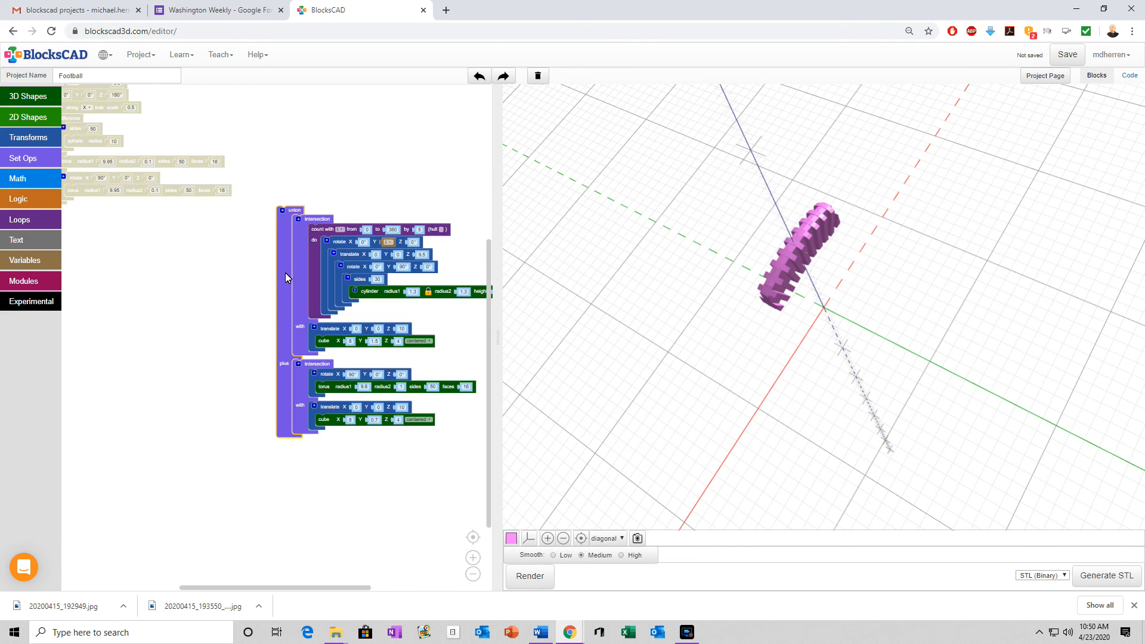
pyautogui.moveTo(137, 279); pyautogui.dragTo(309, 343)
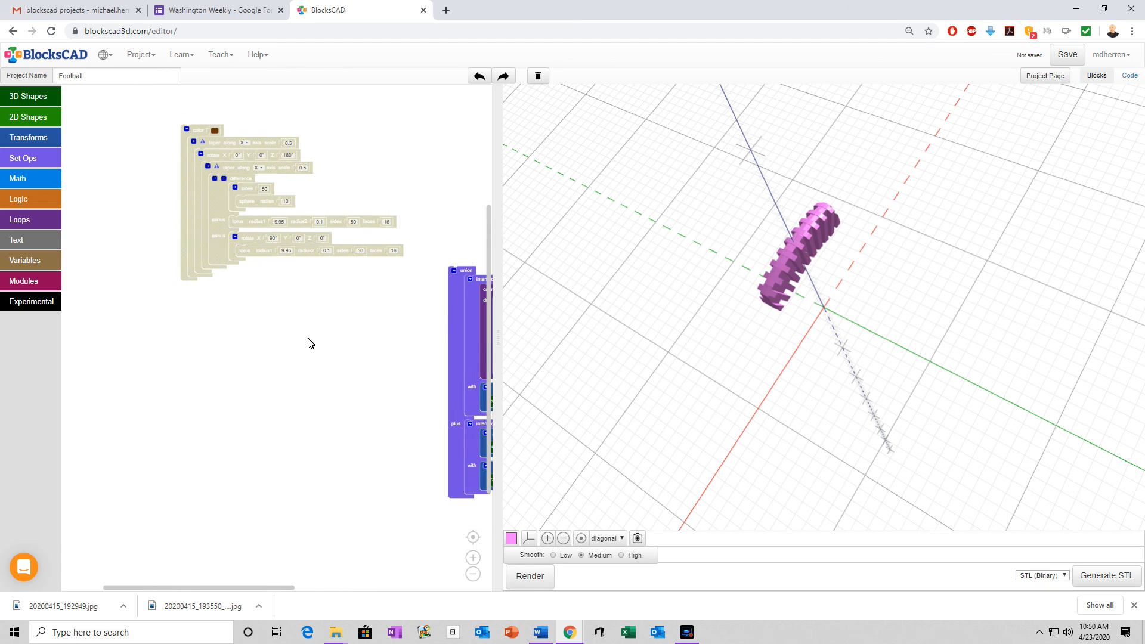
pyautogui.rightClick(187, 238)
pyautogui.click(218, 286)
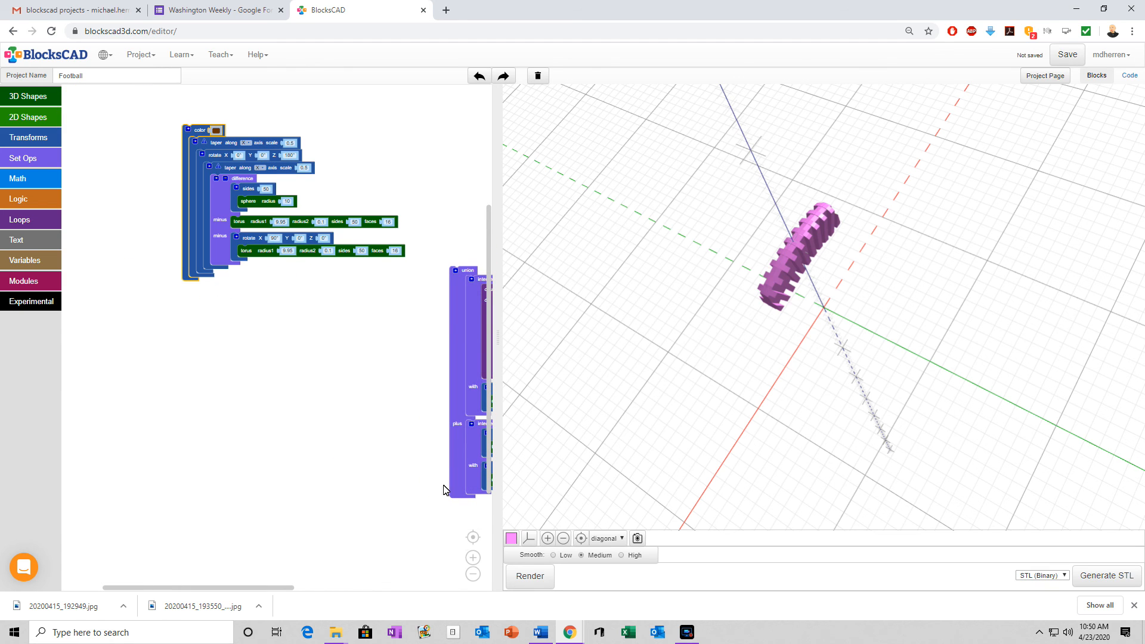
pyautogui.click(529, 576)
pyautogui.moveTo(353, 394); pyautogui.dragTo(320, 370)
pyautogui.moveTo(145, 177); pyautogui.dragTo(117, 334)
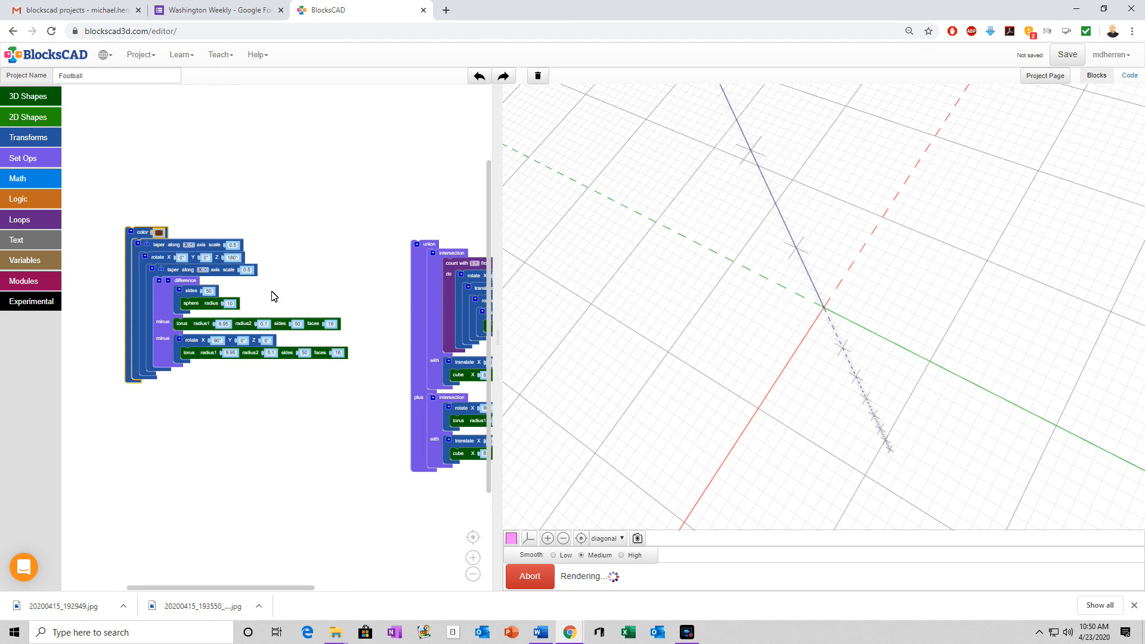
pyautogui.moveTo(413, 299); pyautogui.dragTo(366, 246)
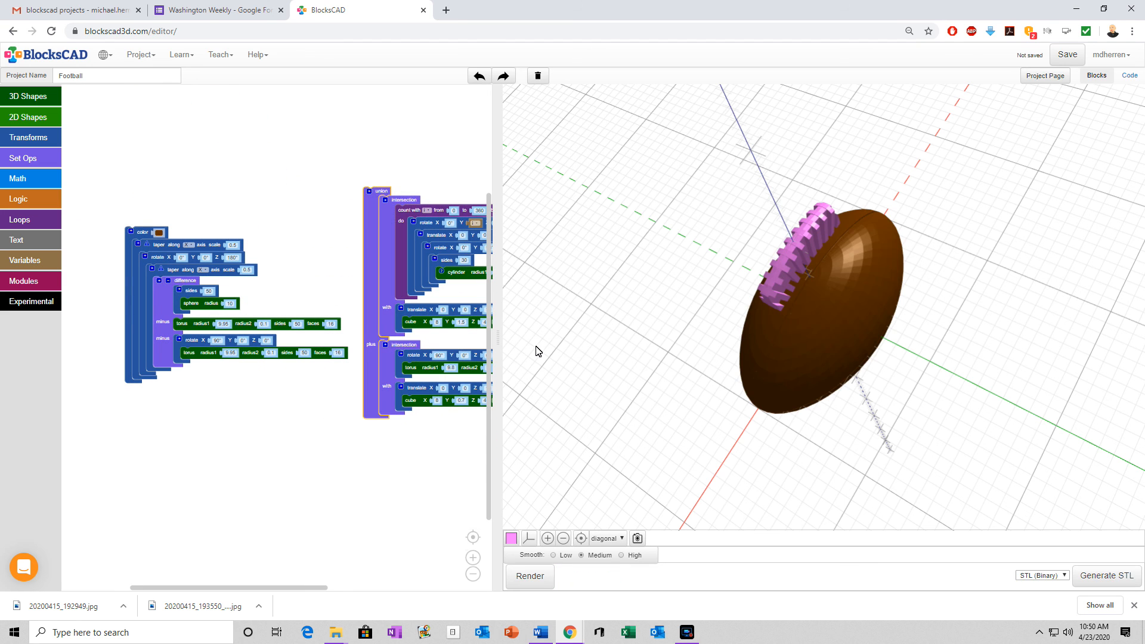
pyautogui.moveTo(823, 332); pyautogui.dragTo(843, 344)
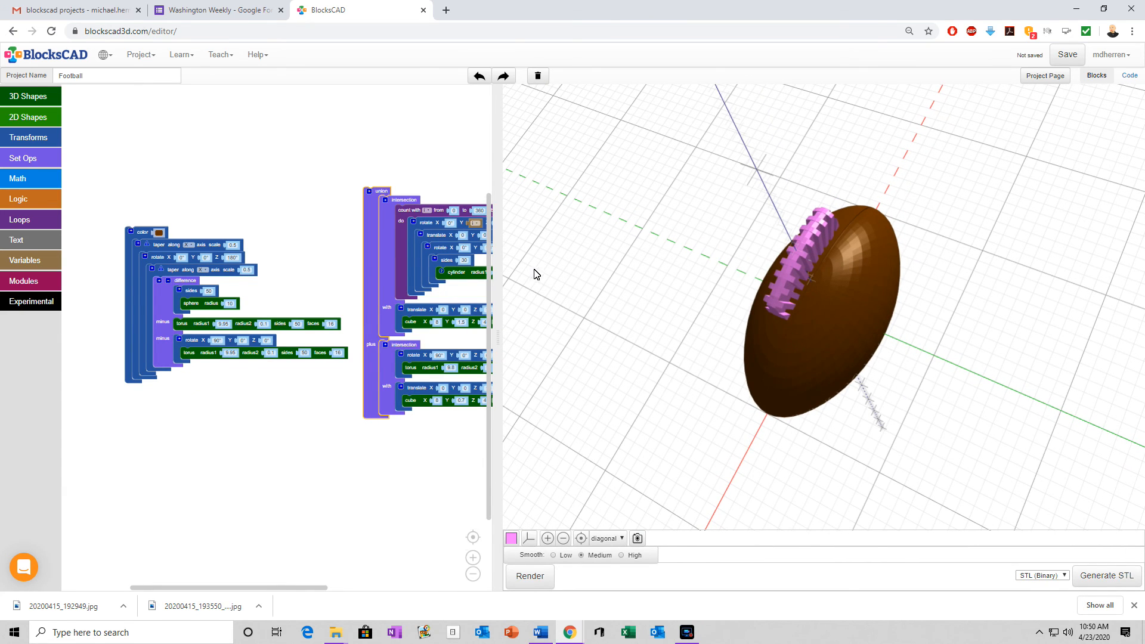
# Step: Wrap the lace union in a translate block with Z -4.9, and wrap that in a white color block
pyautogui.click(23, 137)
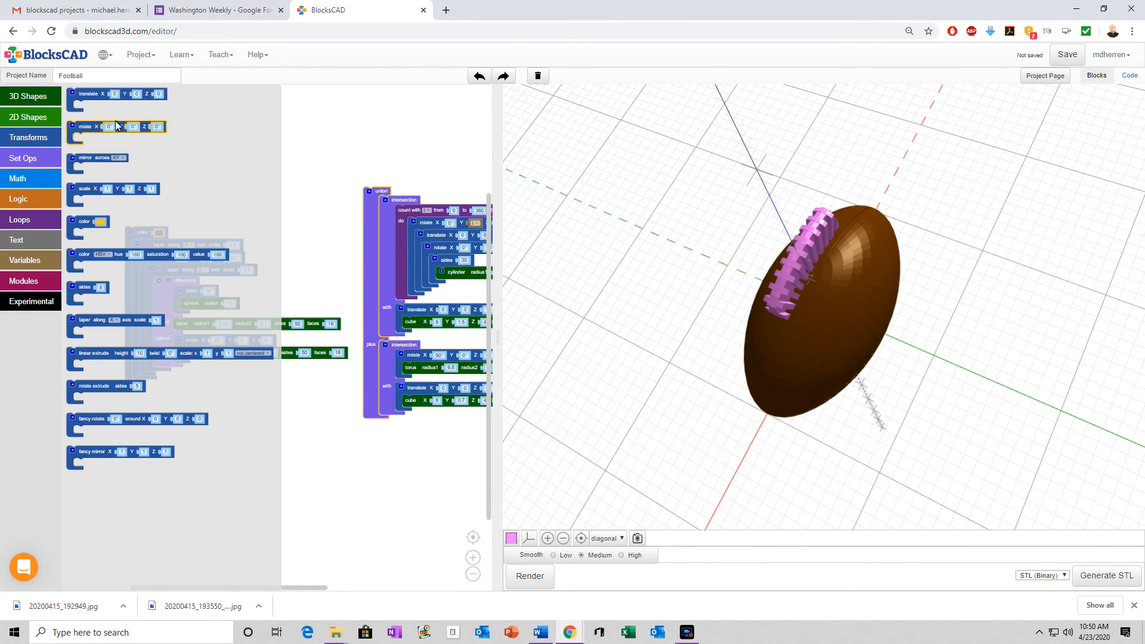
pyautogui.moveTo(89, 98); pyautogui.dragTo(380, 185)
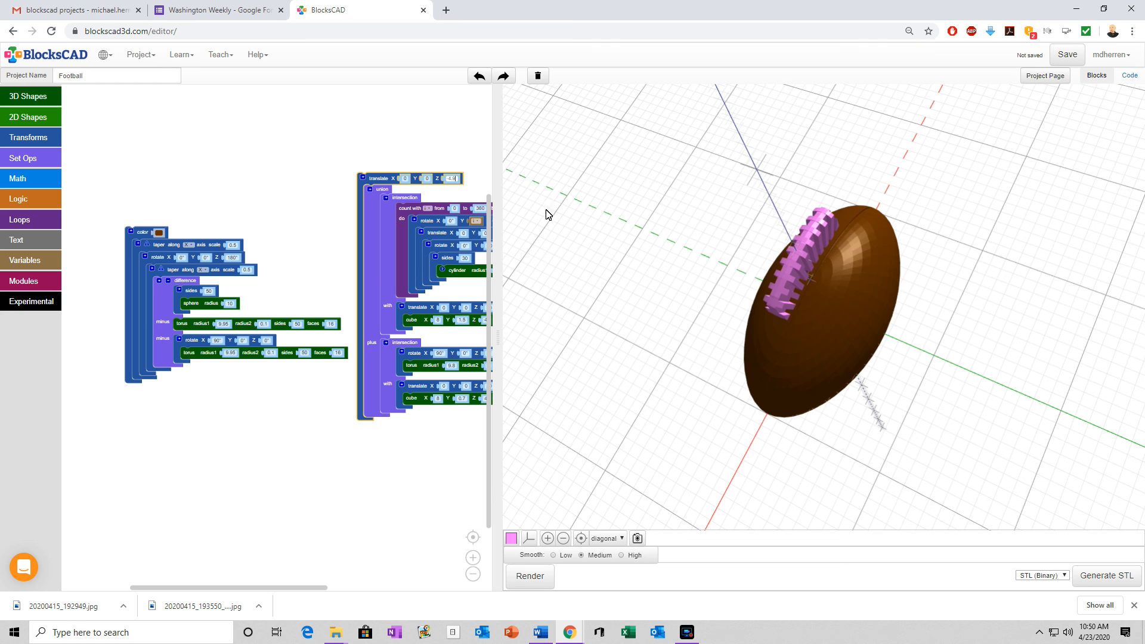
pyautogui.click(21, 139)
pyautogui.moveTo(84, 230); pyautogui.dragTo(378, 168)
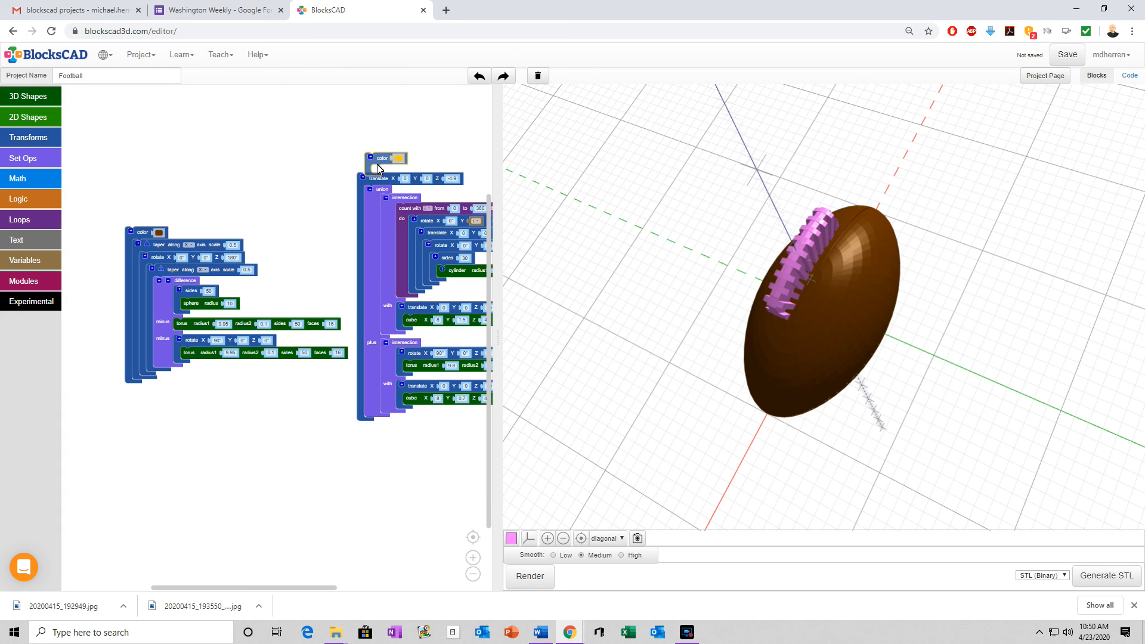
pyautogui.click(386, 166)
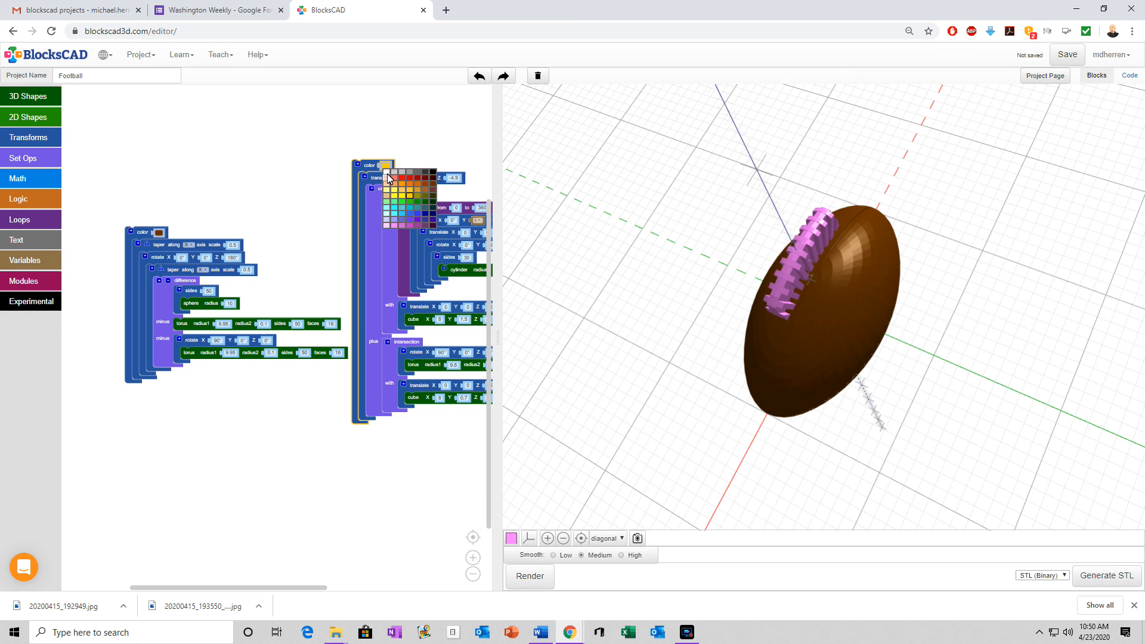
pyautogui.click(406, 215)
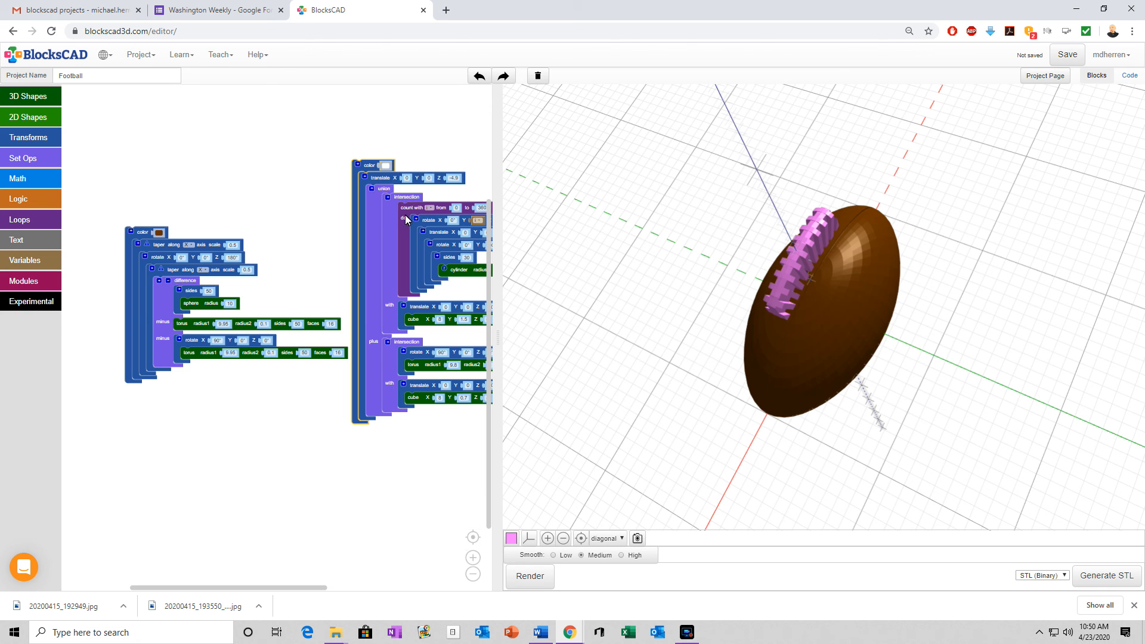
# Step: Render the football with the lowered white laces and inspect how they sit on the ball
pyautogui.click(531, 576)
pyautogui.moveTo(873, 458)
pyautogui.mouseDown()
pyautogui.moveTo(708, 356)
pyautogui.moveTo(825, 488)
pyautogui.moveTo(741, 417)
pyautogui.moveTo(889, 462)
pyautogui.mouseUp()
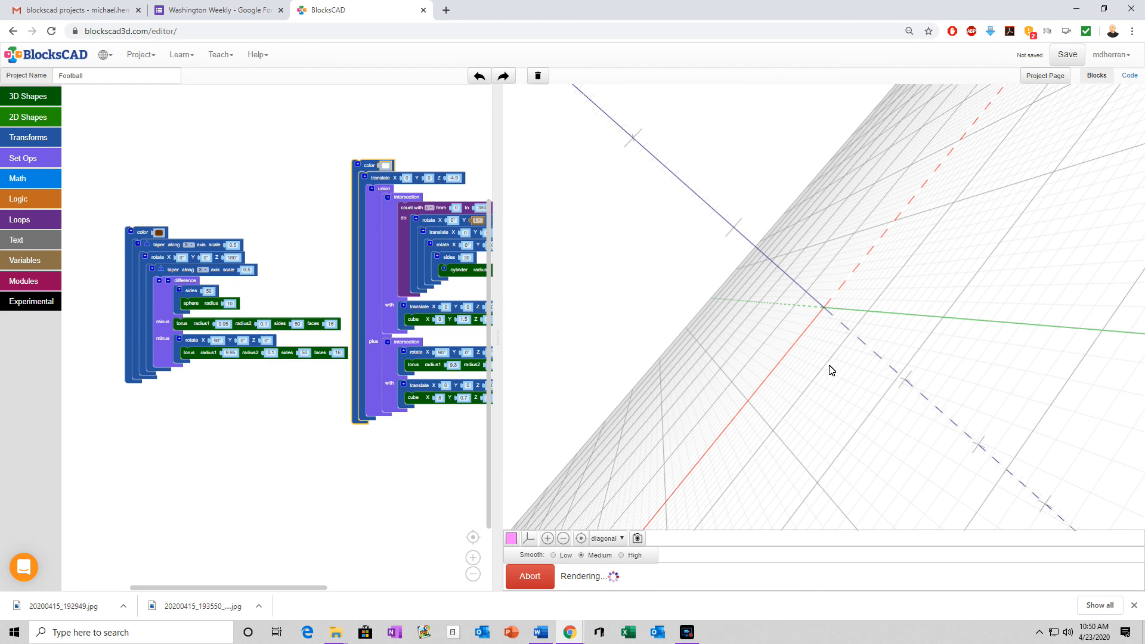
pyautogui.moveTo(829, 360); pyautogui.dragTo(583, 319)
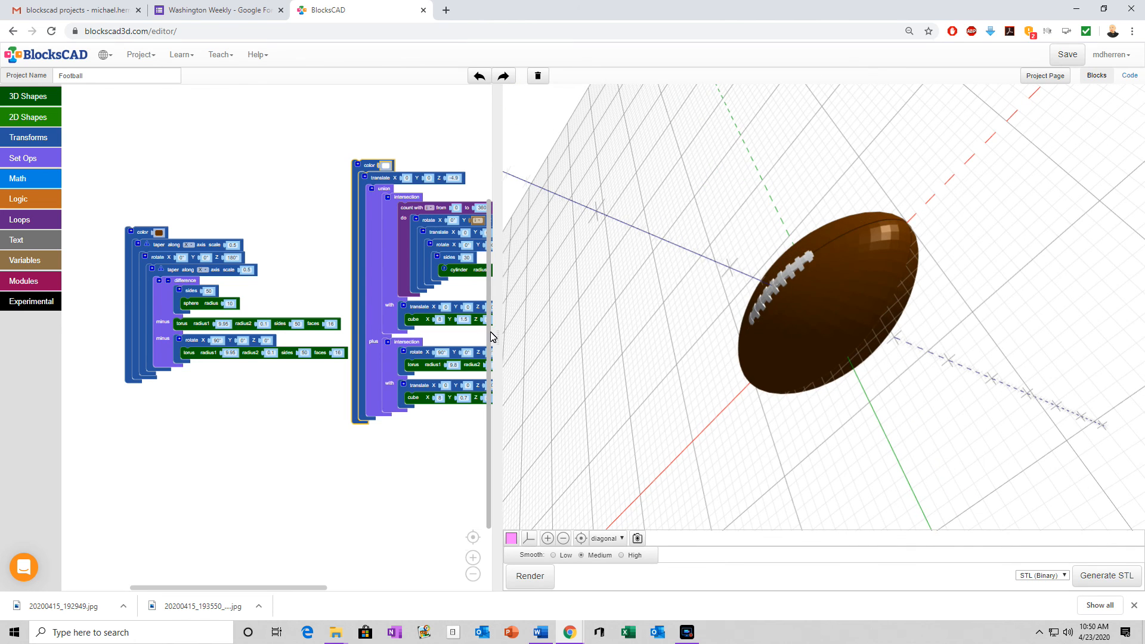
# Step: Widen the blocks workspace and enlarge the code so the complete ball and lace stacks can be reviewed side by side
pyautogui.moveTo(500, 344); pyautogui.dragTo(988, 330)
pyautogui.scroll(3, 606, 347)
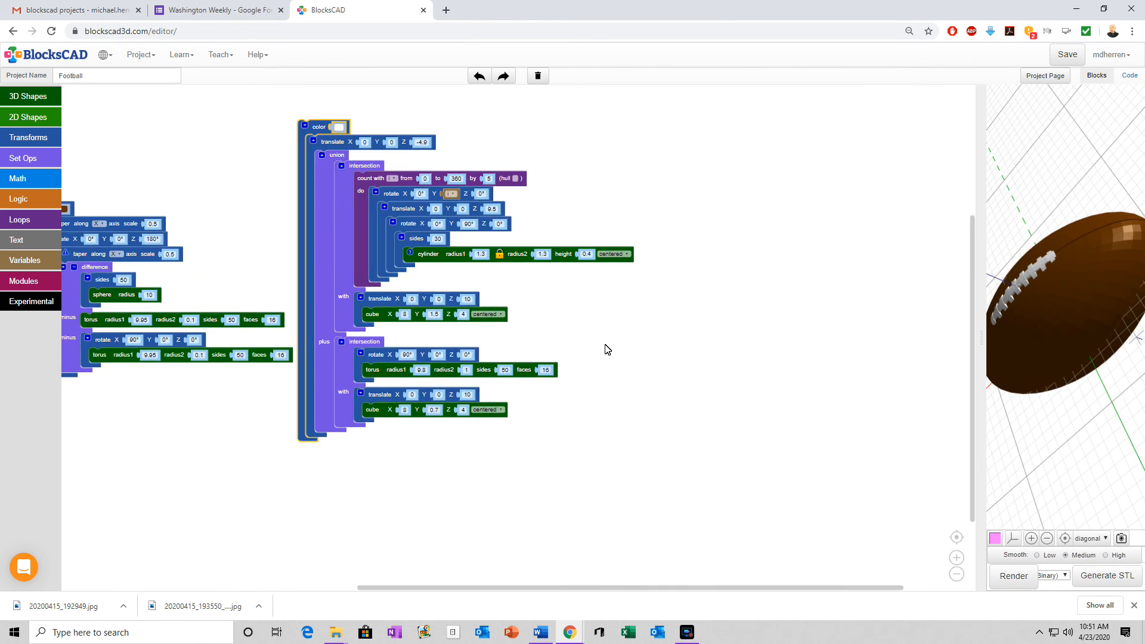
pyautogui.scroll(1, 621, 360)
pyautogui.moveTo(843, 413); pyautogui.dragTo(842, 396)
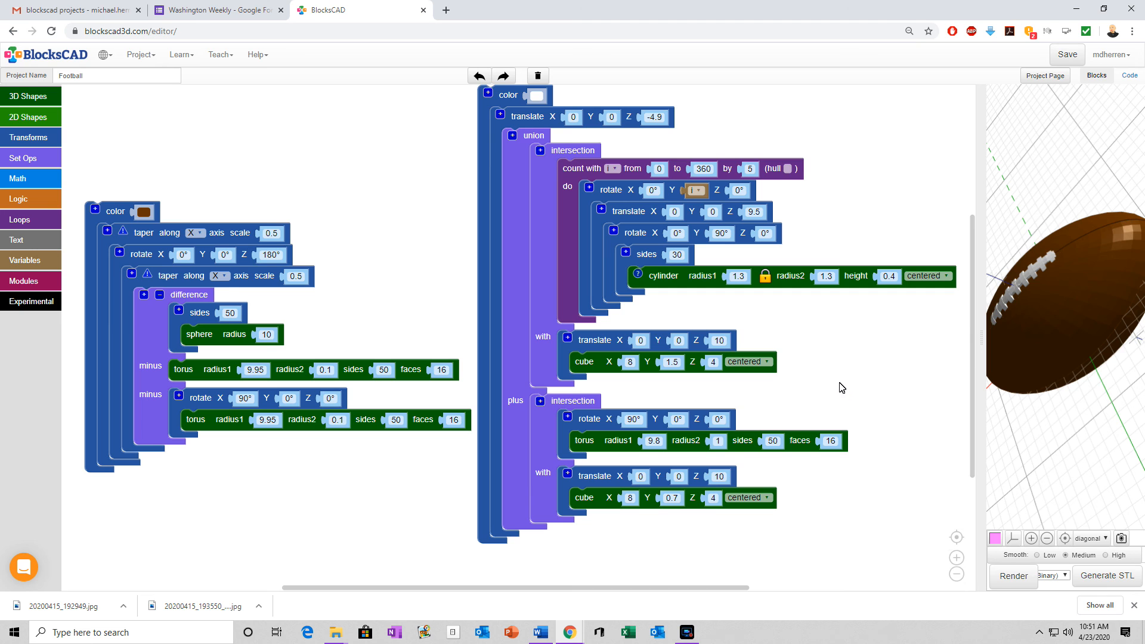
pyautogui.moveTo(841, 383); pyautogui.dragTo(838, 390)
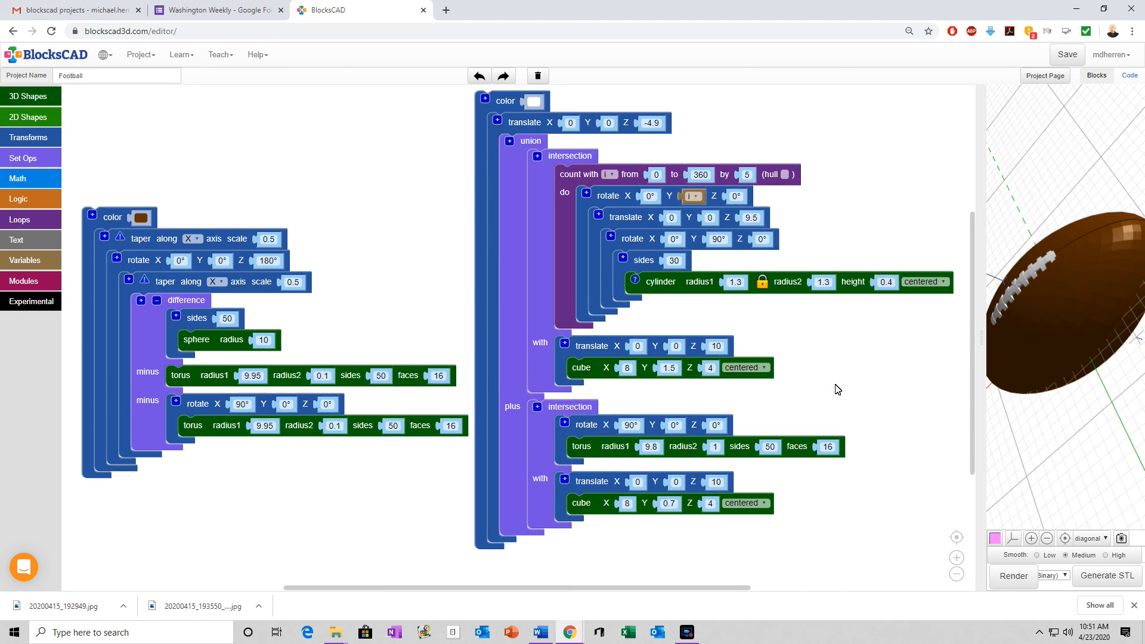